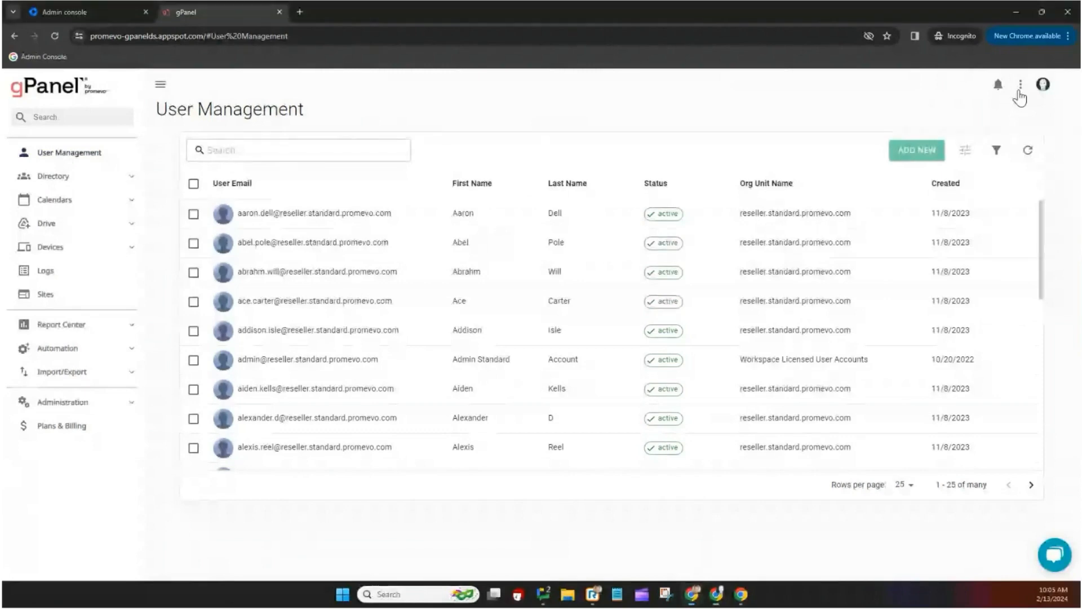
click(1020, 93)
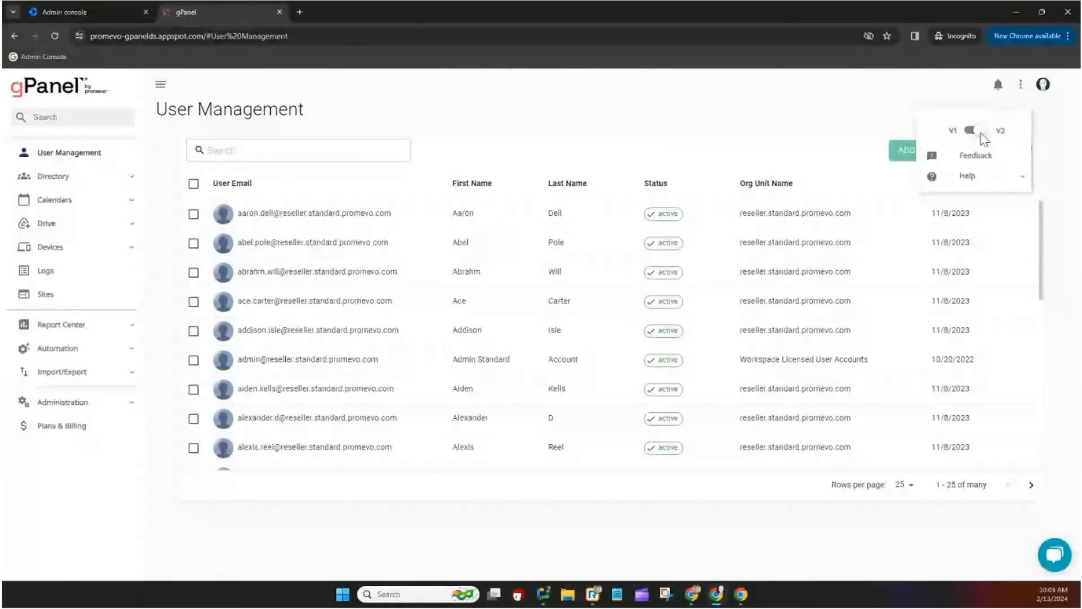
click(884, 103)
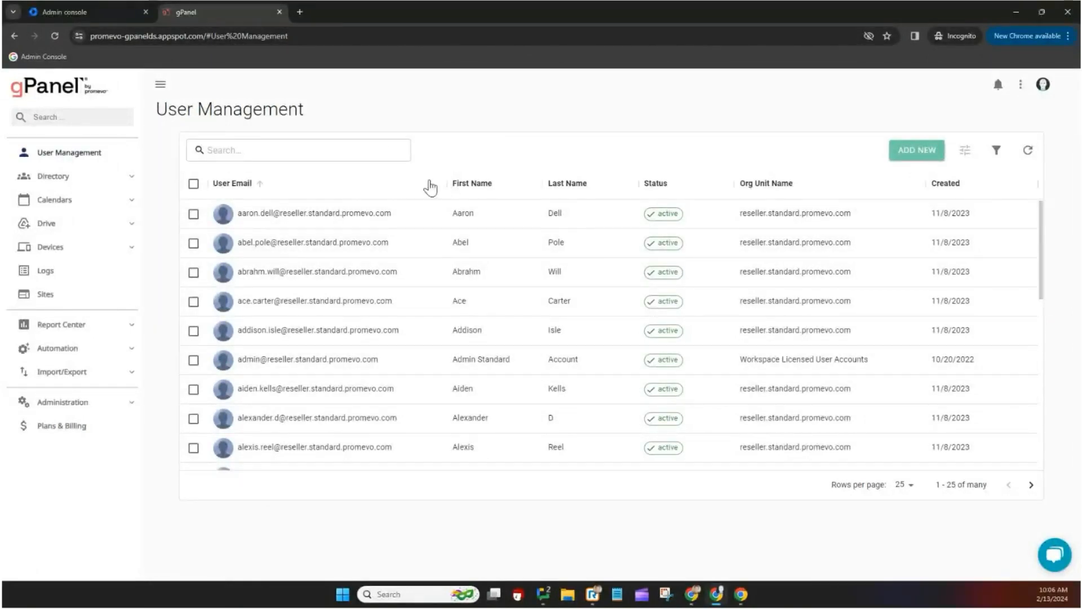
- Search the user list for "m" and open the matching user's account
click(290, 154)
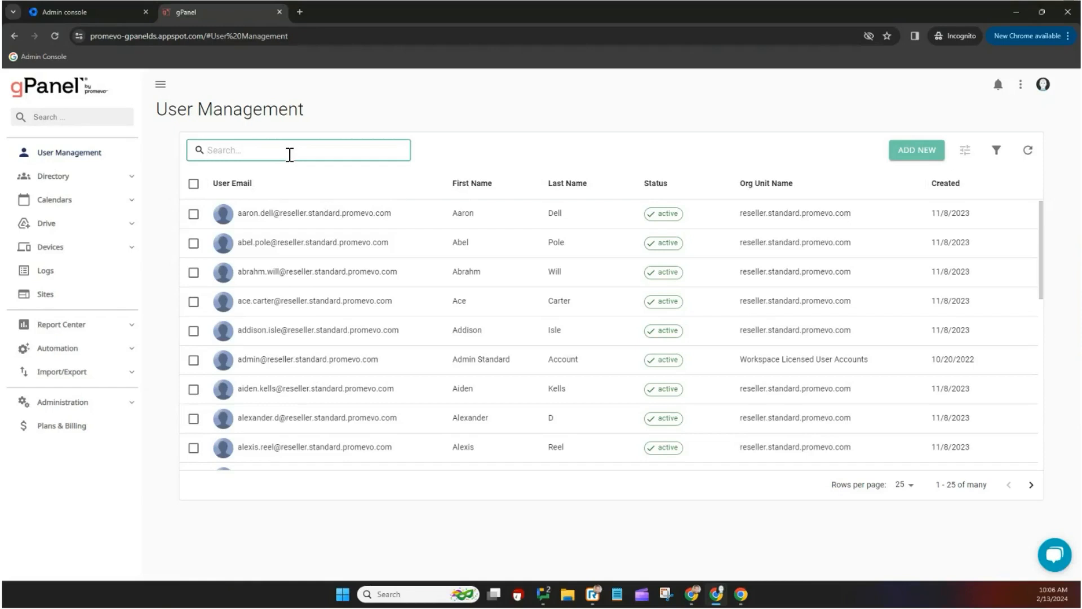
text(m)
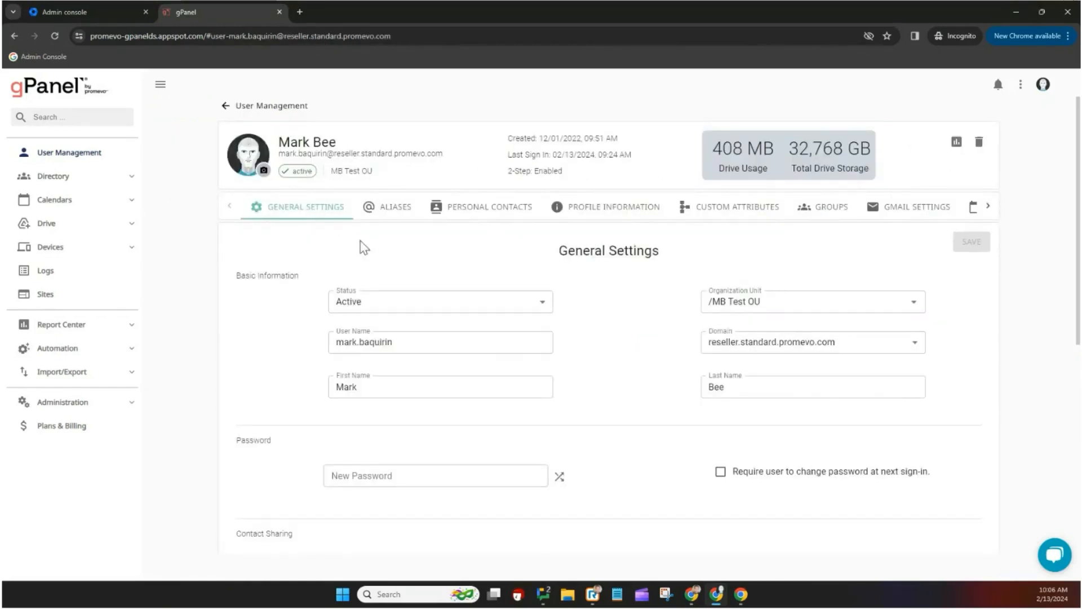
- Fill in the user's recovery e-mail from the suggested address and save the general settings
scroll(609, 314, down, 4)
scroll(613, 315, down, 3)
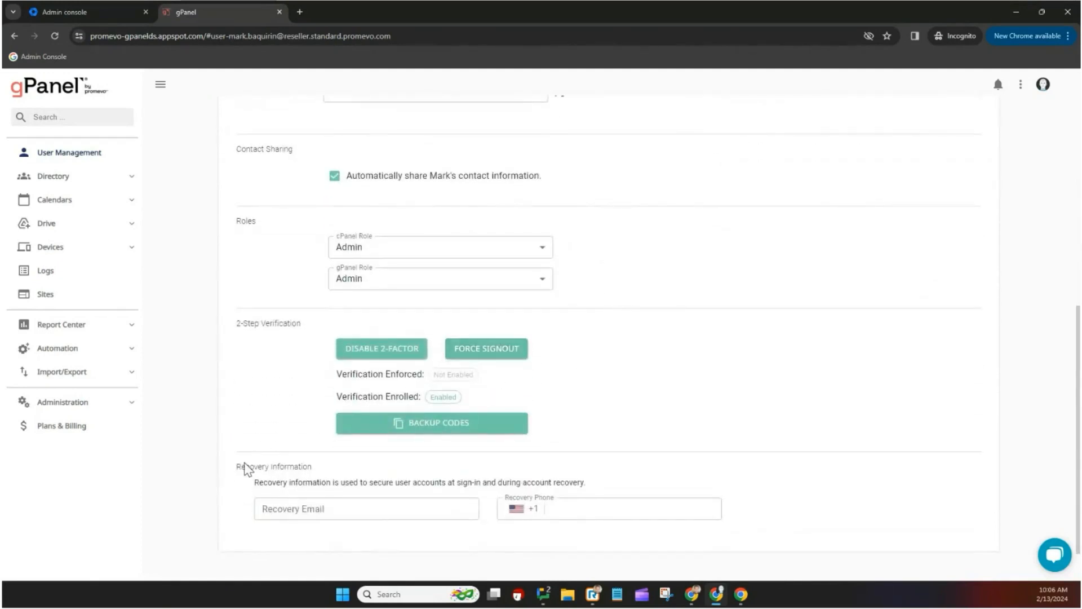
click(352, 512)
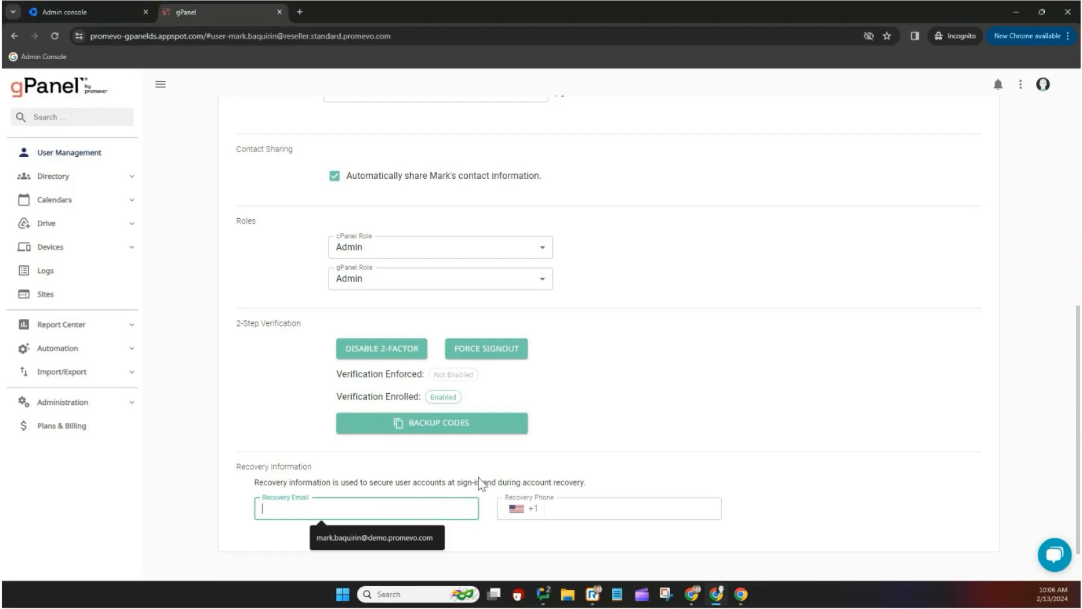
click(422, 537)
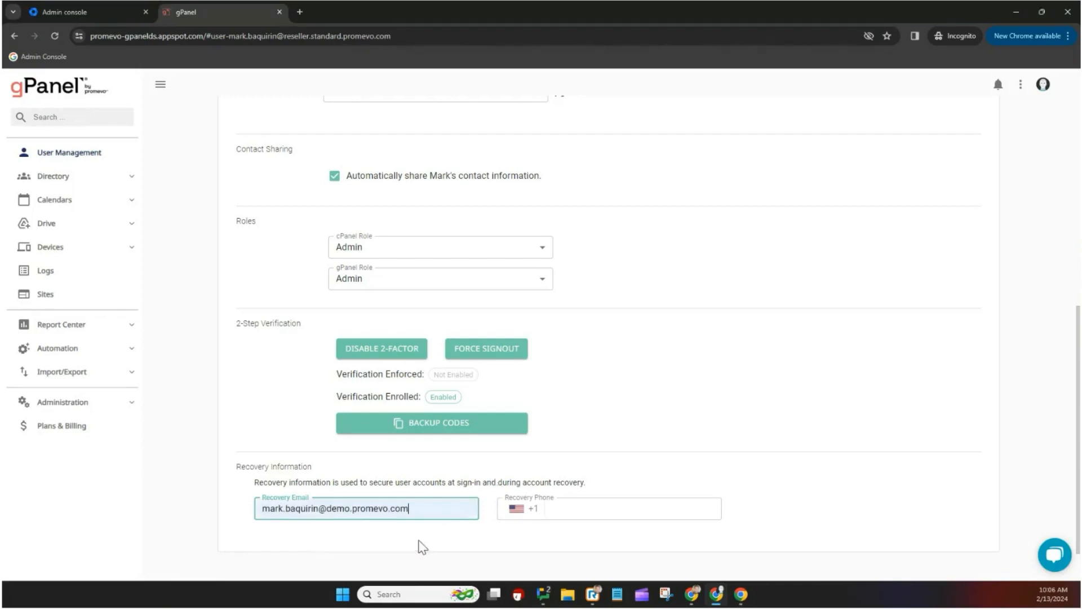
scroll(679, 419, up, 1)
scroll(679, 419, up, 5)
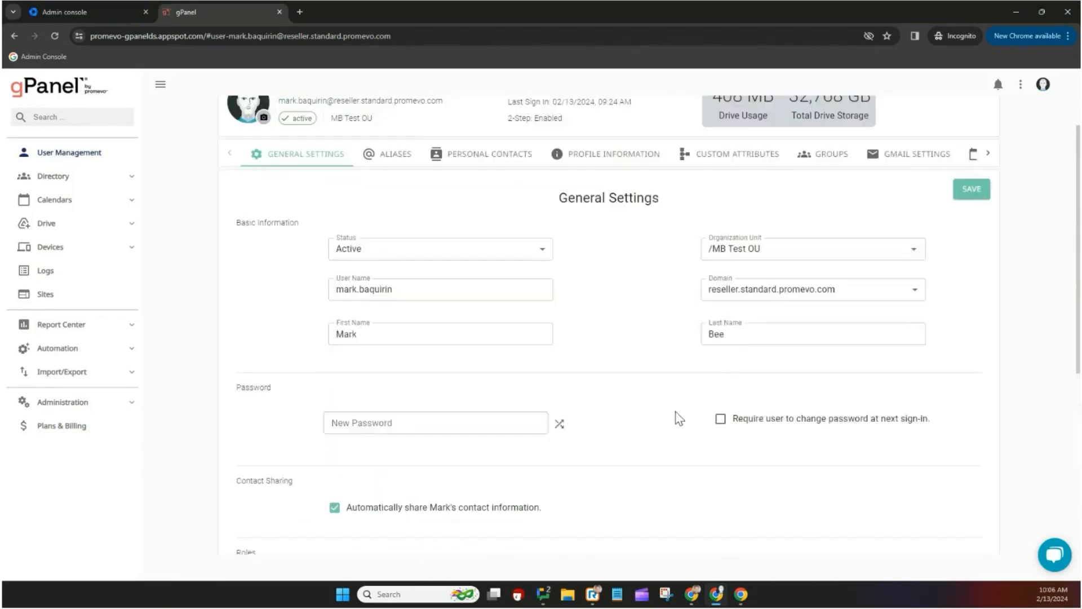
click(969, 207)
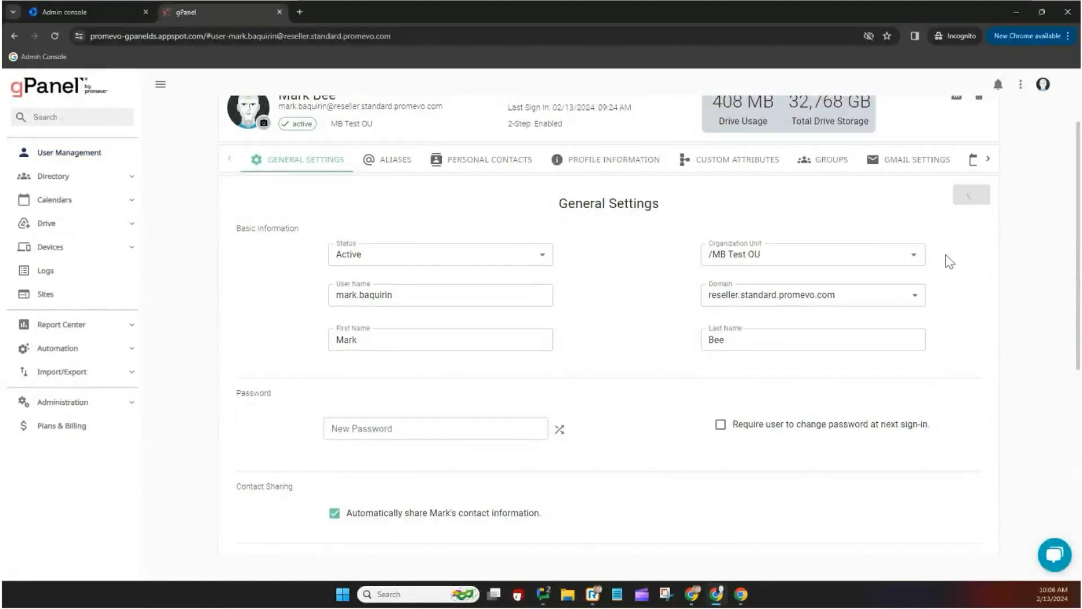
- Try to enter a recovery phone number for the user
scroll(697, 439, down, 6)
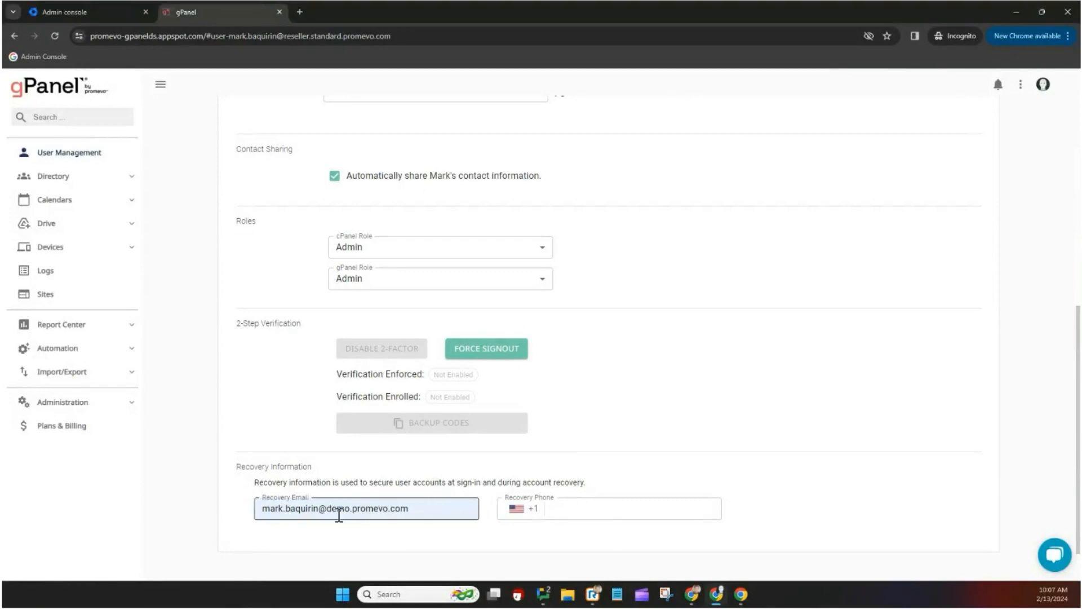
click(601, 506)
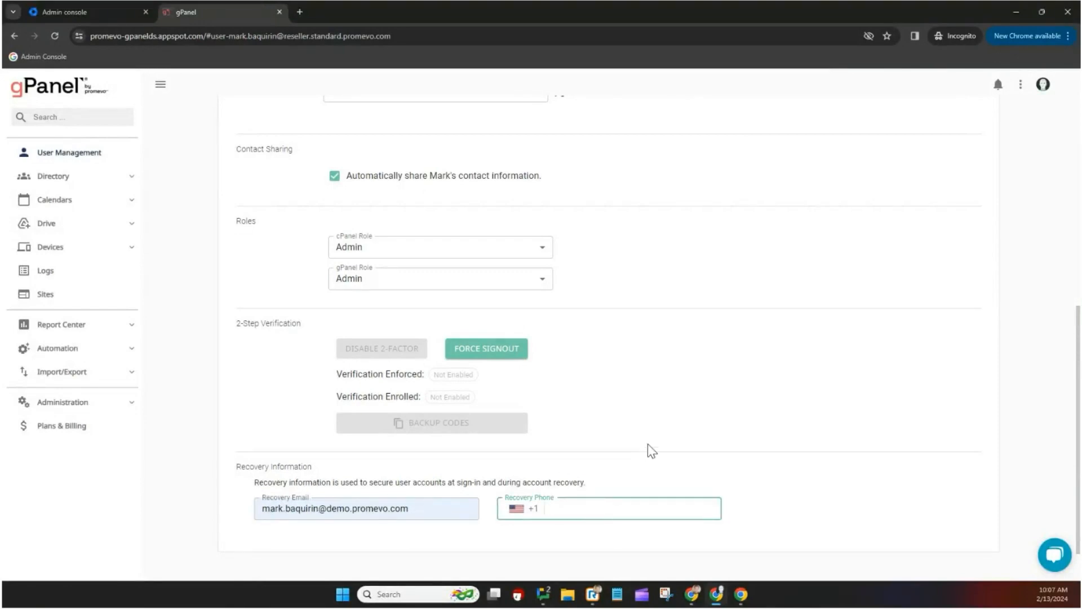
text(555 555 5555)
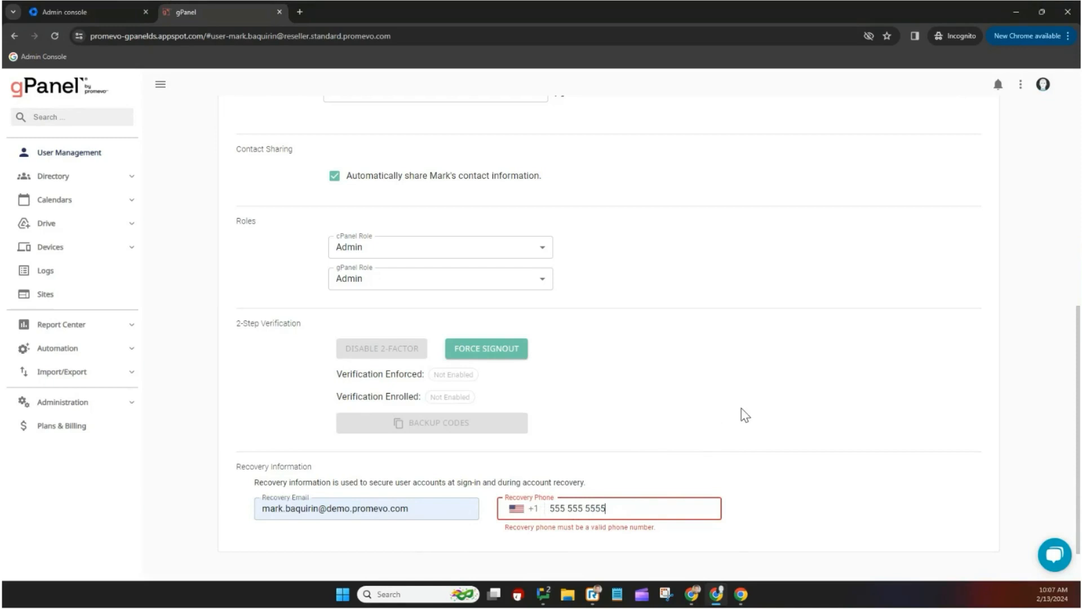
- Switch the gPanel interface to the V1 version
scroll(745, 416, up, 5)
scroll(745, 416, down, 5)
scroll(745, 416, up, 5)
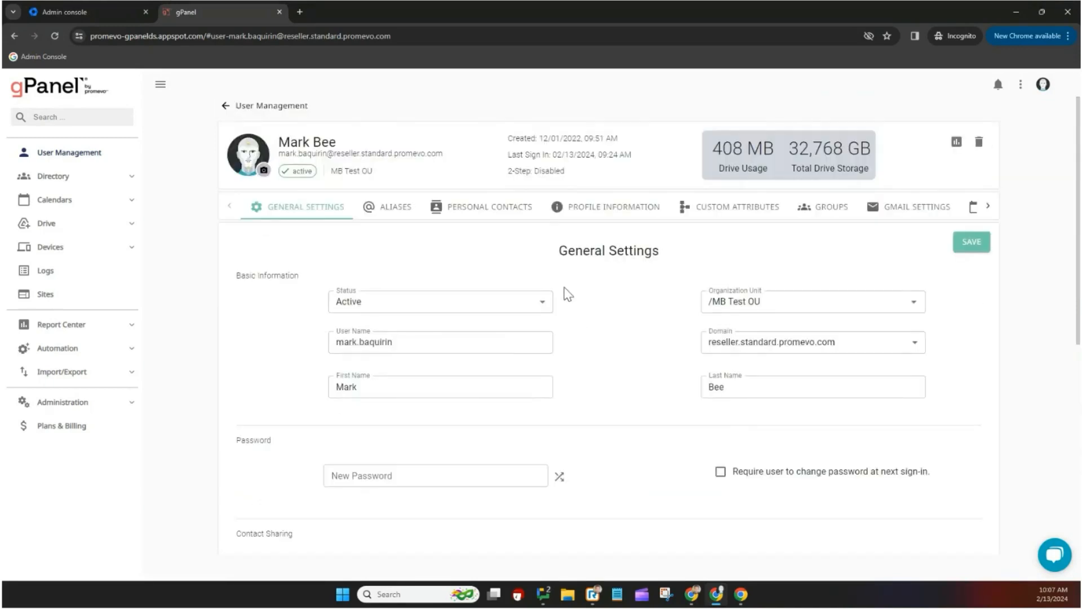
scroll(566, 292, down, 4)
scroll(615, 394, down, 1)
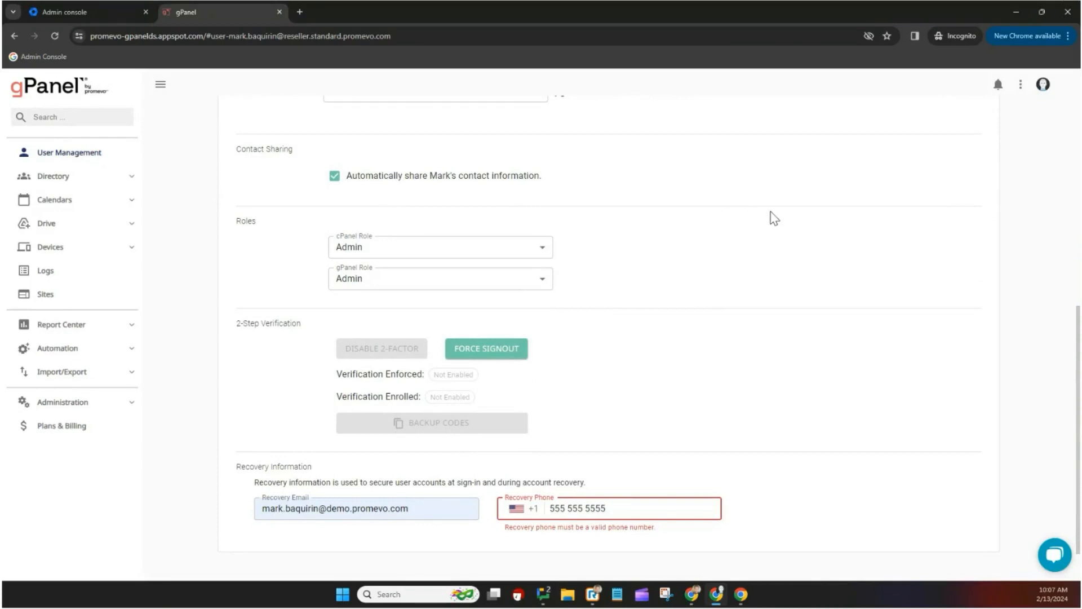
scroll(774, 217, up, 7)
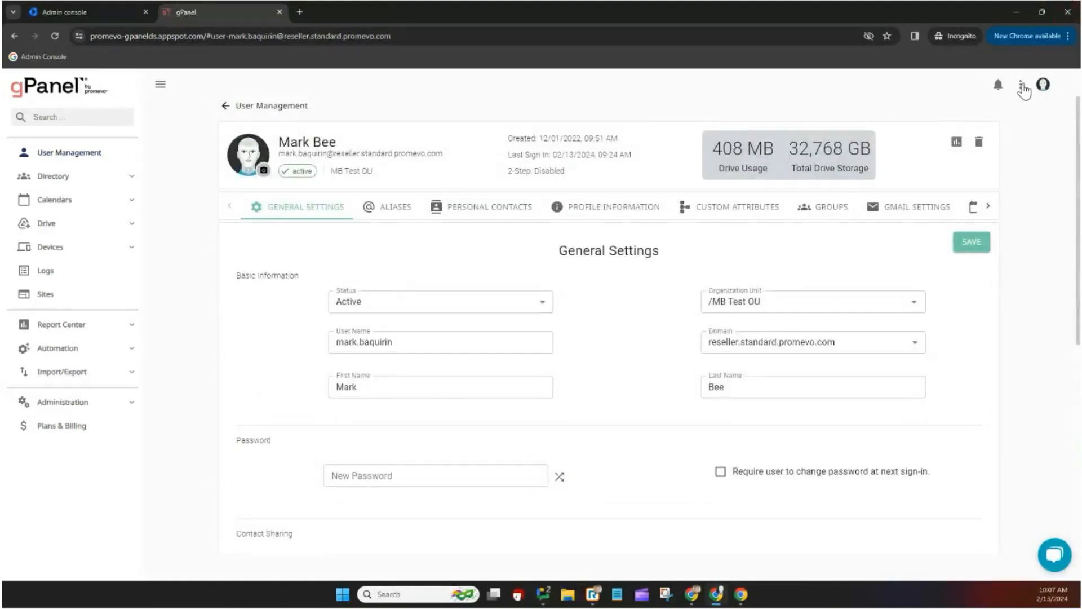
click(1021, 88)
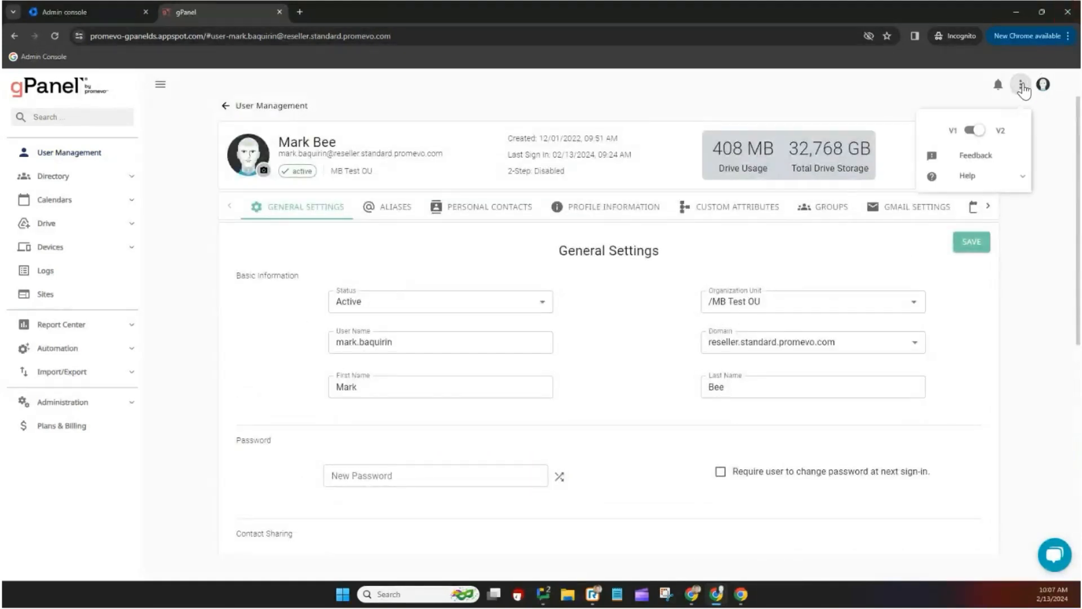
click(972, 132)
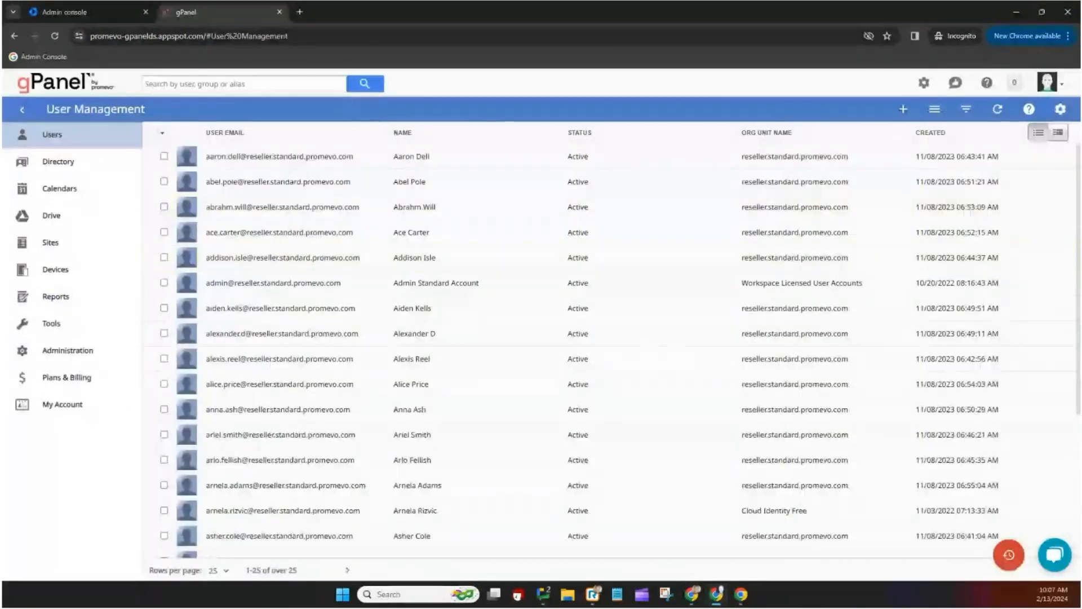
- Open Decommissioning under Tools and inspect the action options for the Decom Policy
click(64, 332)
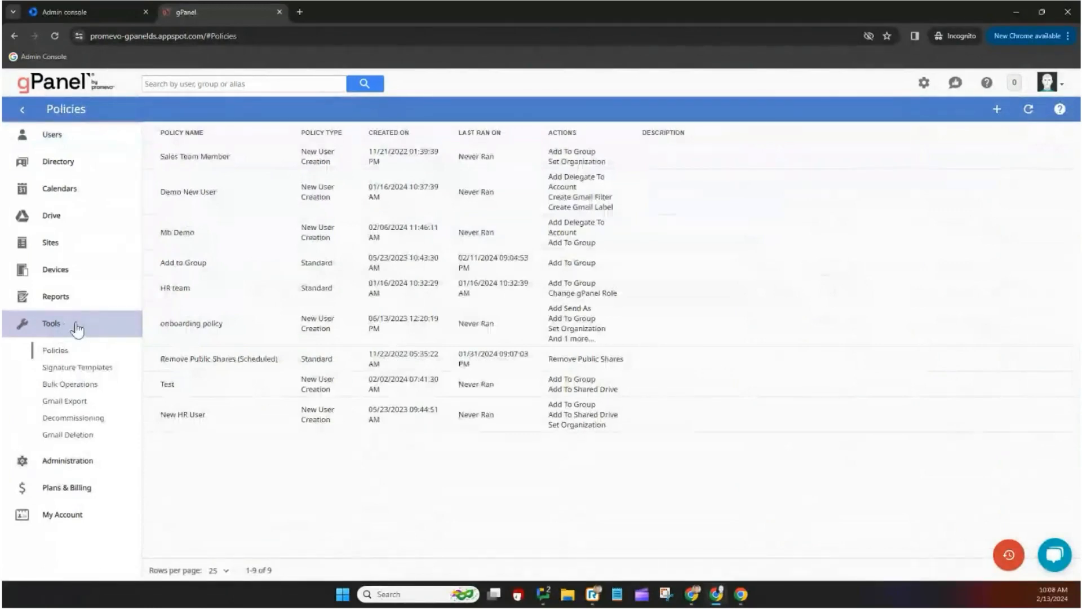
click(73, 419)
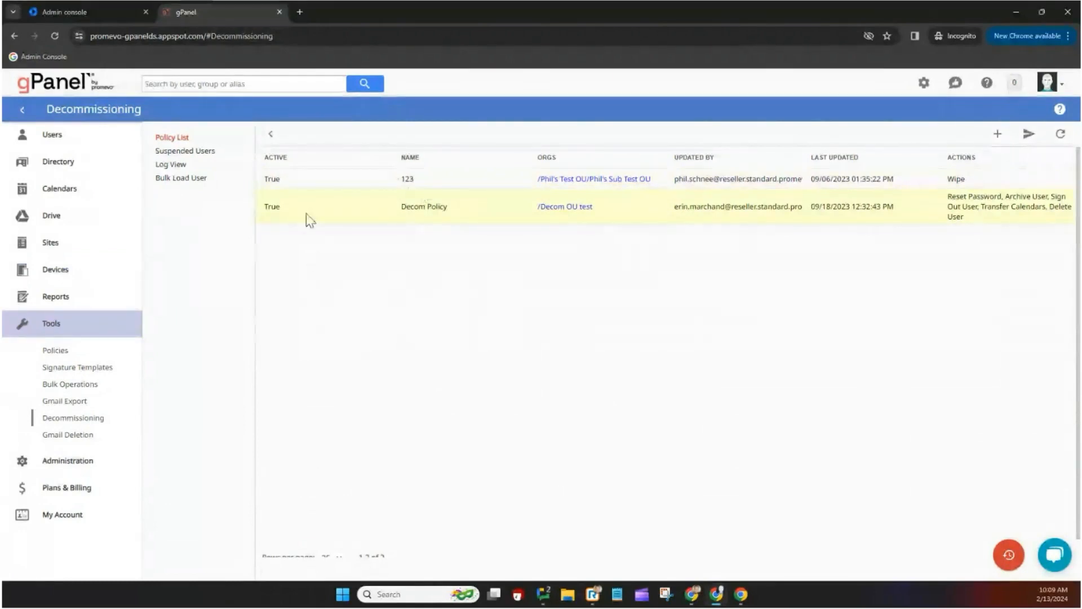
click(325, 219)
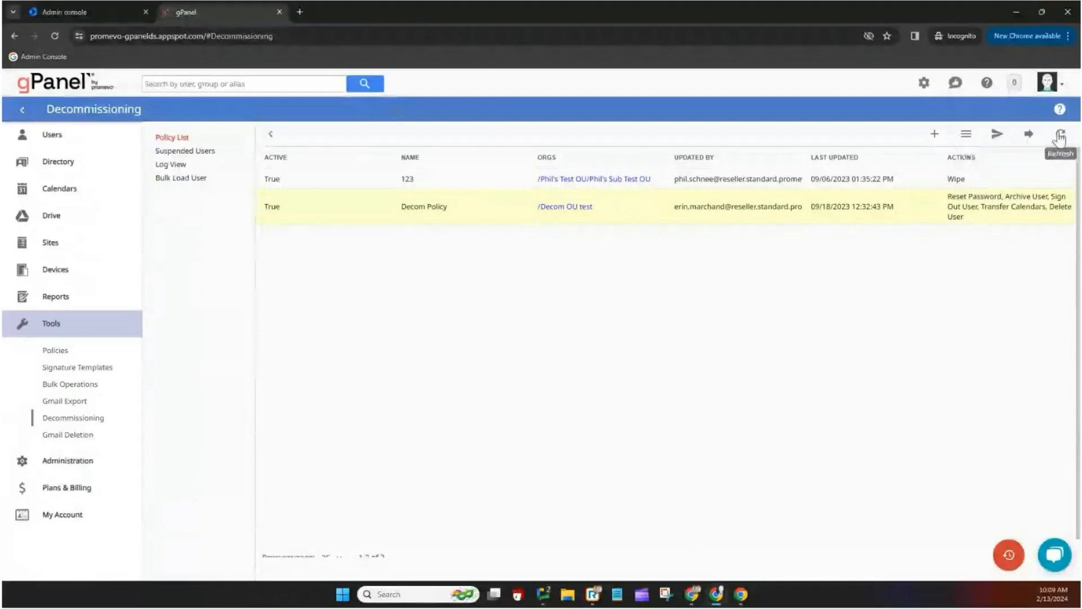
click(967, 135)
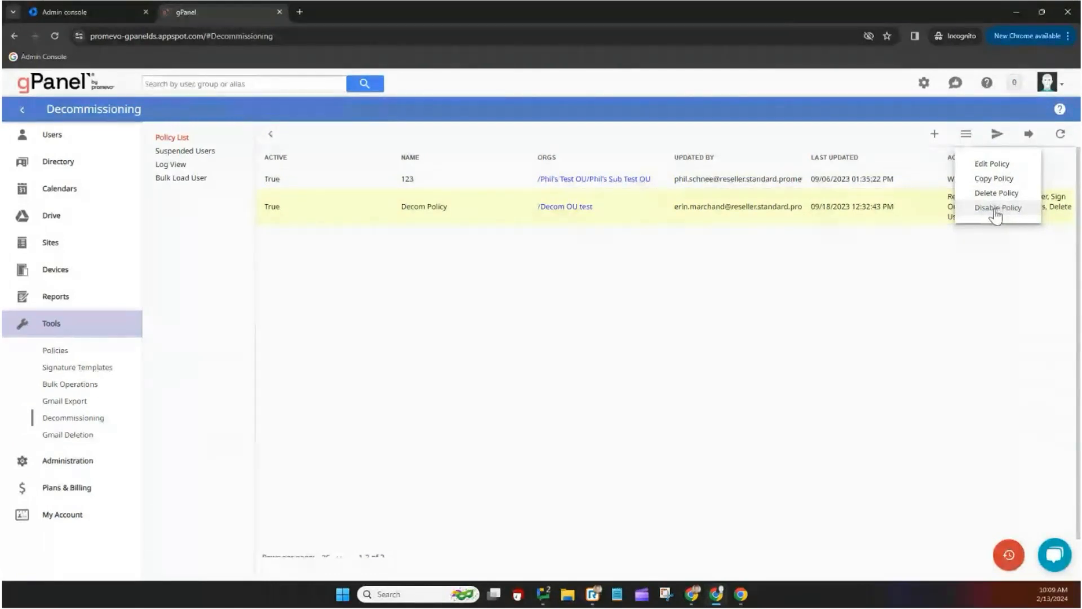
click(845, 273)
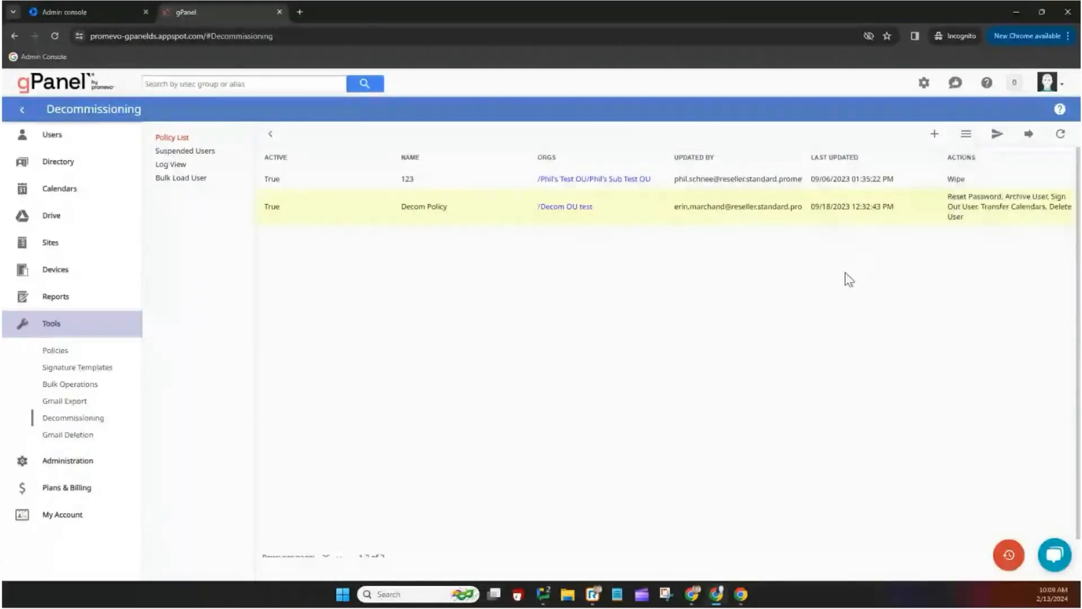
- Start a new decommissioning policy and open the picker for adding multiple organizations
click(936, 135)
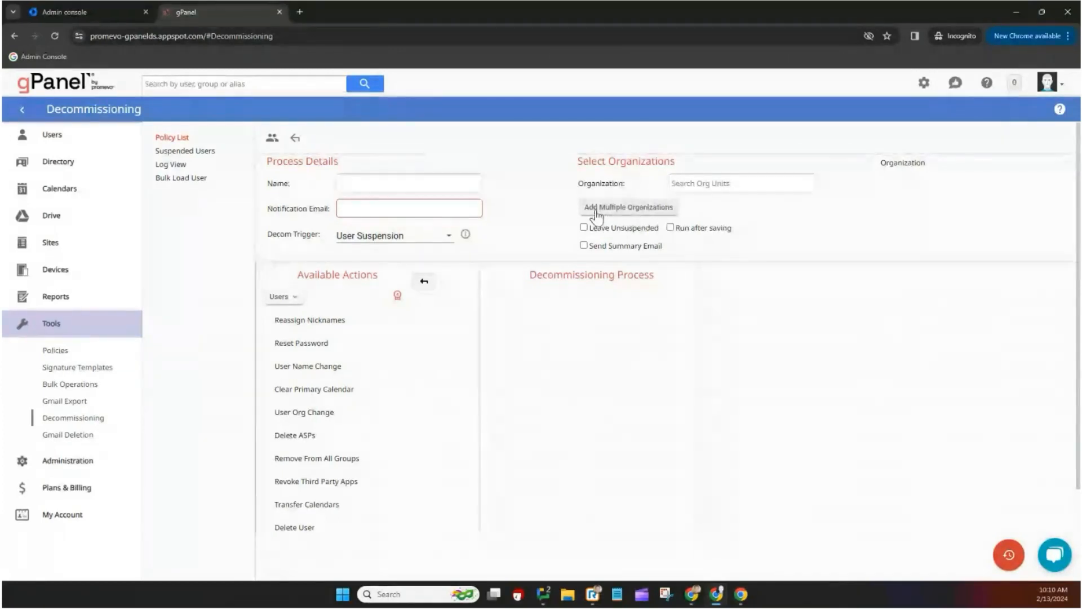
click(658, 217)
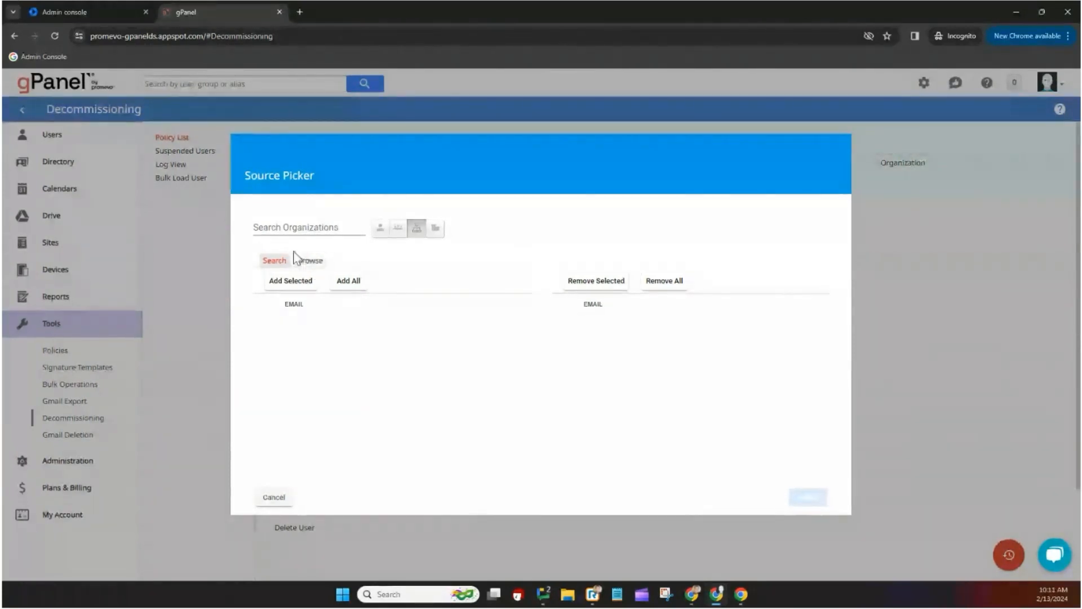
- Browse the organization list and add /MB Test OU/Contractors to the selection
click(288, 228)
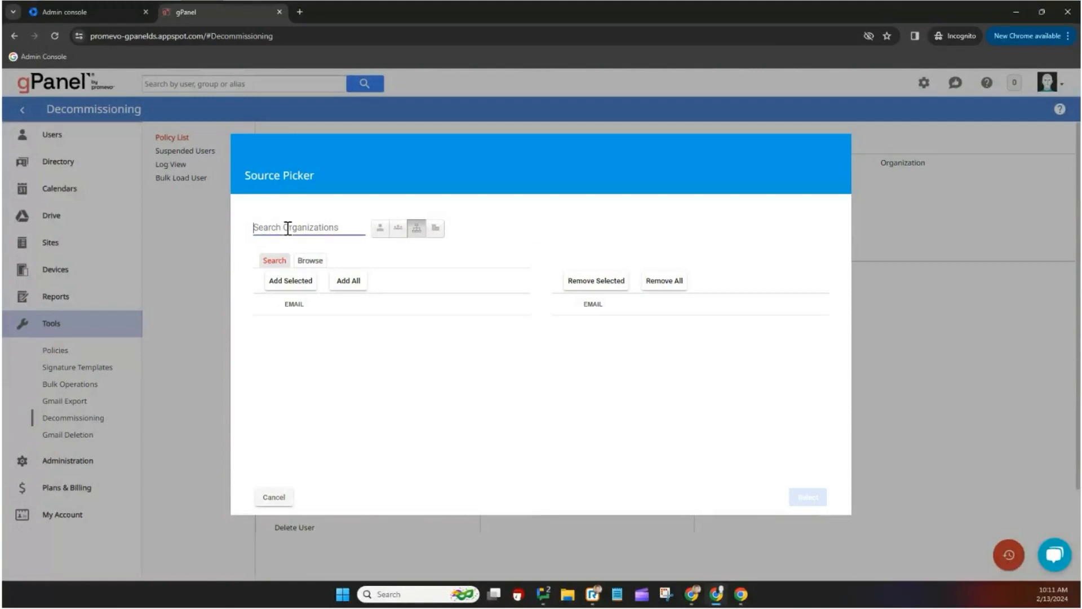
text(m)
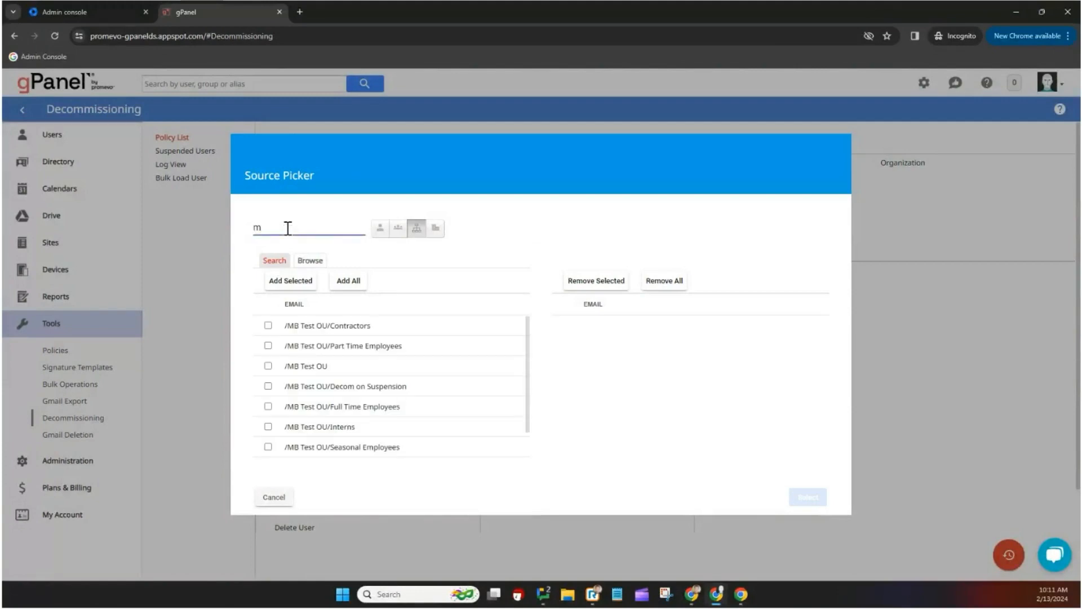
key(BackSpace)
click(312, 263)
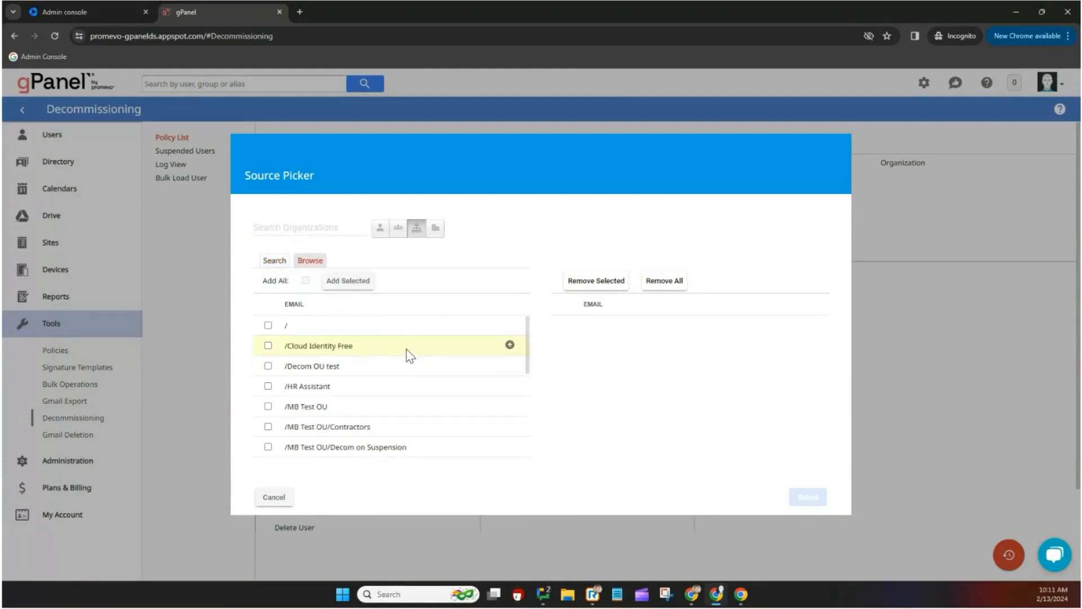
scroll(408, 352, down, 5)
scroll(407, 361, up, 5)
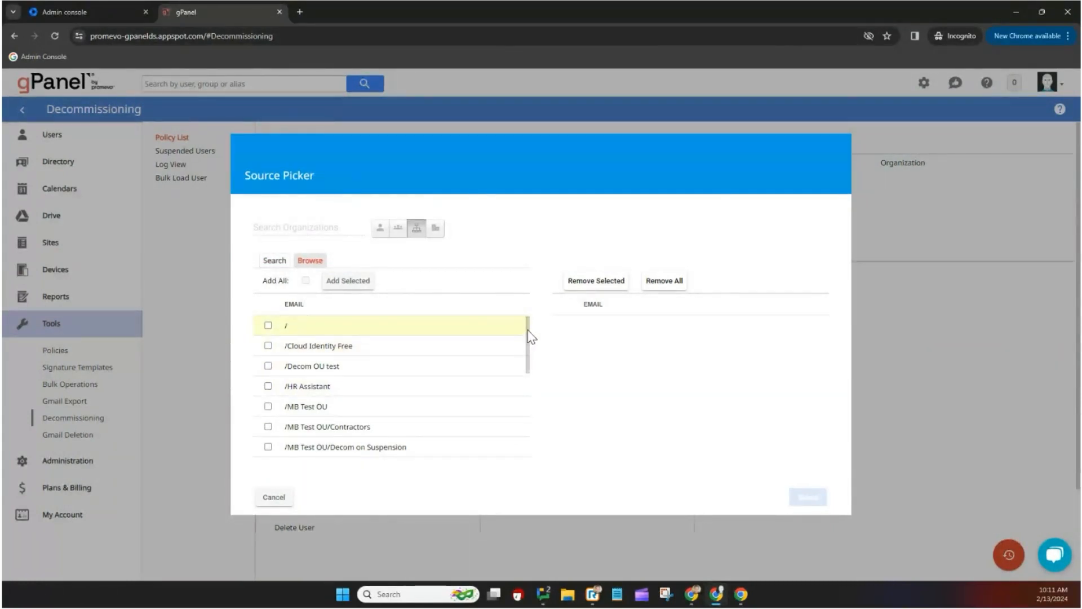
scroll(531, 337, down, 1)
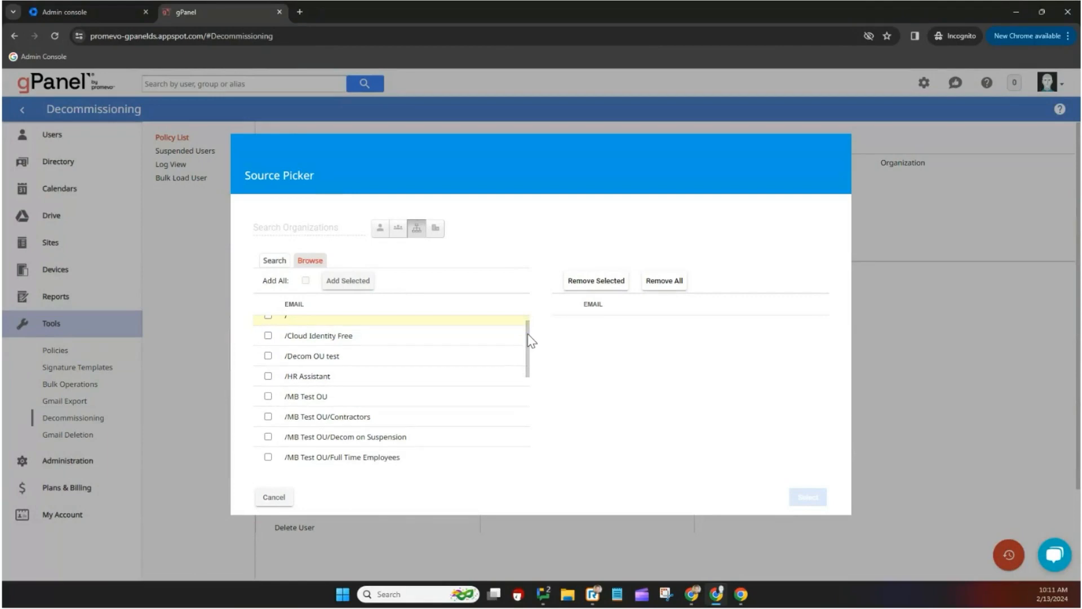
drag(530, 340, 528, 364)
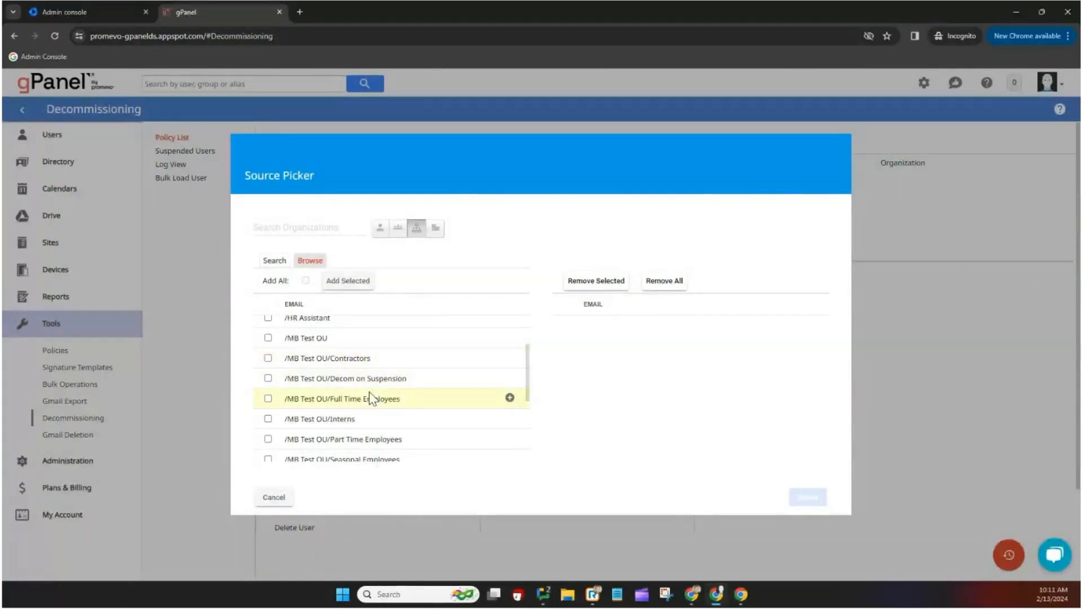
scroll(376, 409, down, 2)
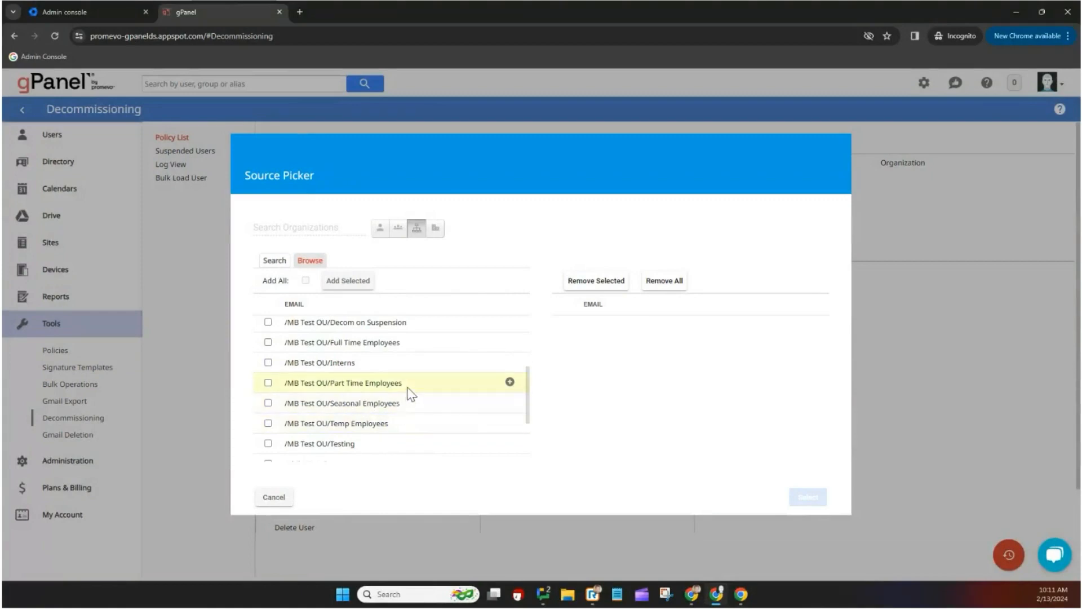
scroll(408, 392, up, 2)
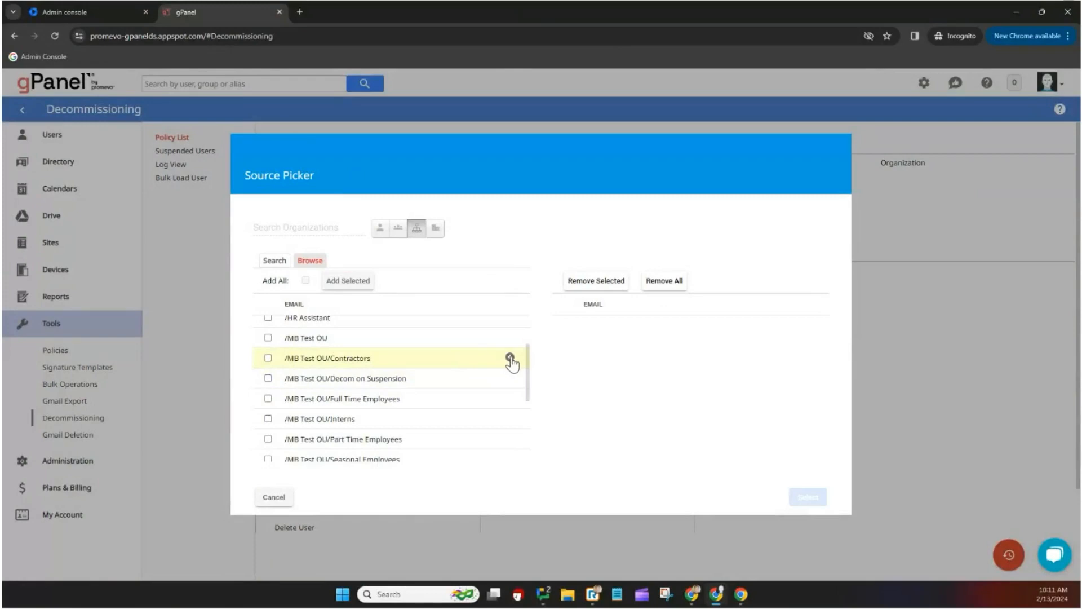
click(510, 358)
- Add /MB Test OU/Seasonal Employees and /MB Test OU/Part Time Employees to the selection and confirm the picked organizations
scroll(406, 335, down, 1)
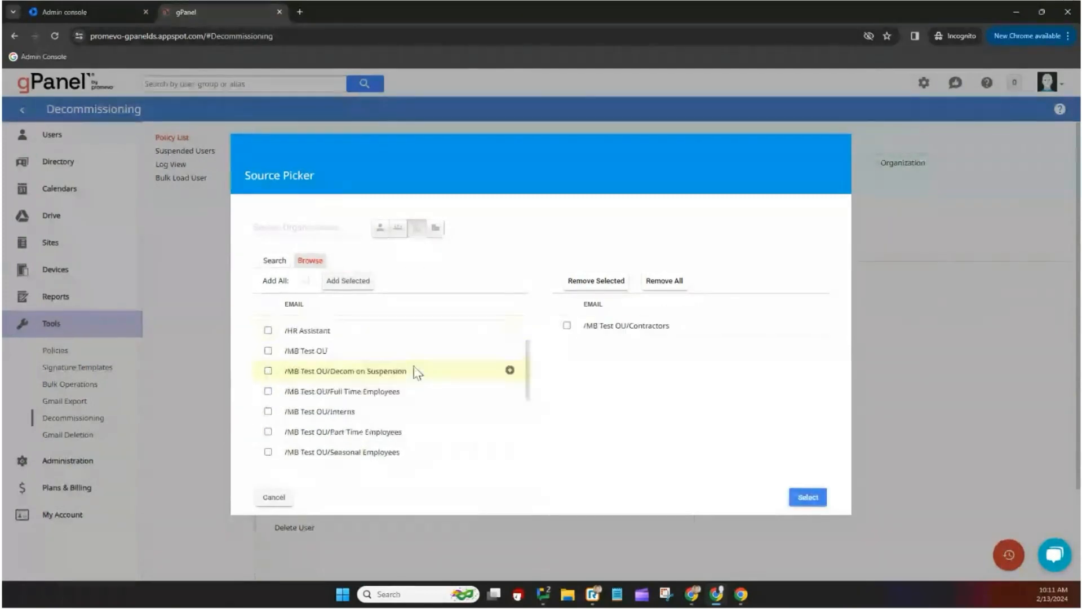
scroll(418, 373, down, 1)
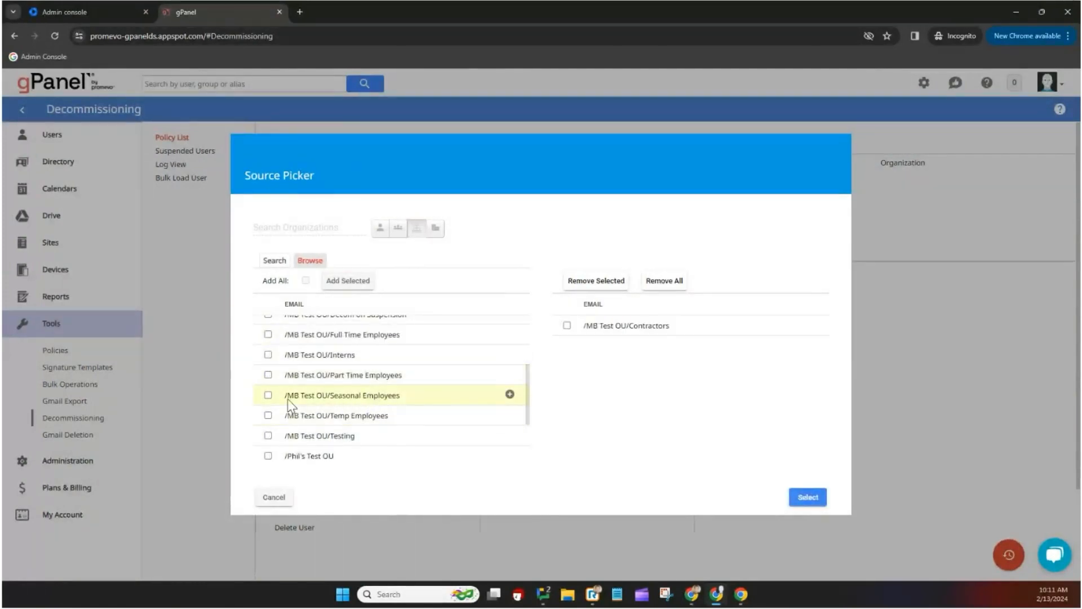
scroll(293, 394, down, 1)
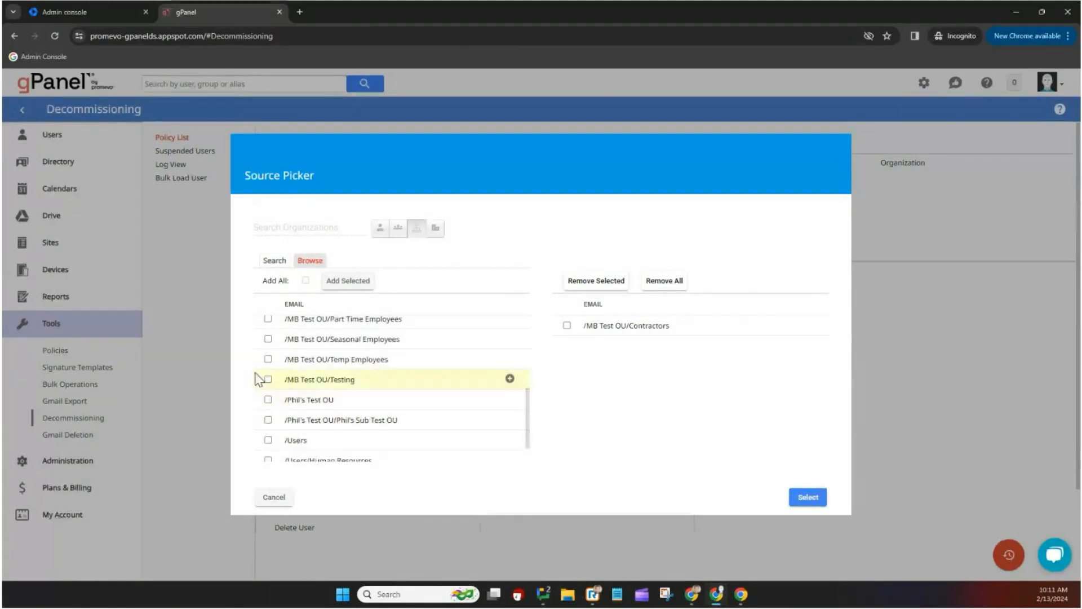
scroll(269, 389, up, 1)
click(268, 395)
scroll(280, 397, up, 1)
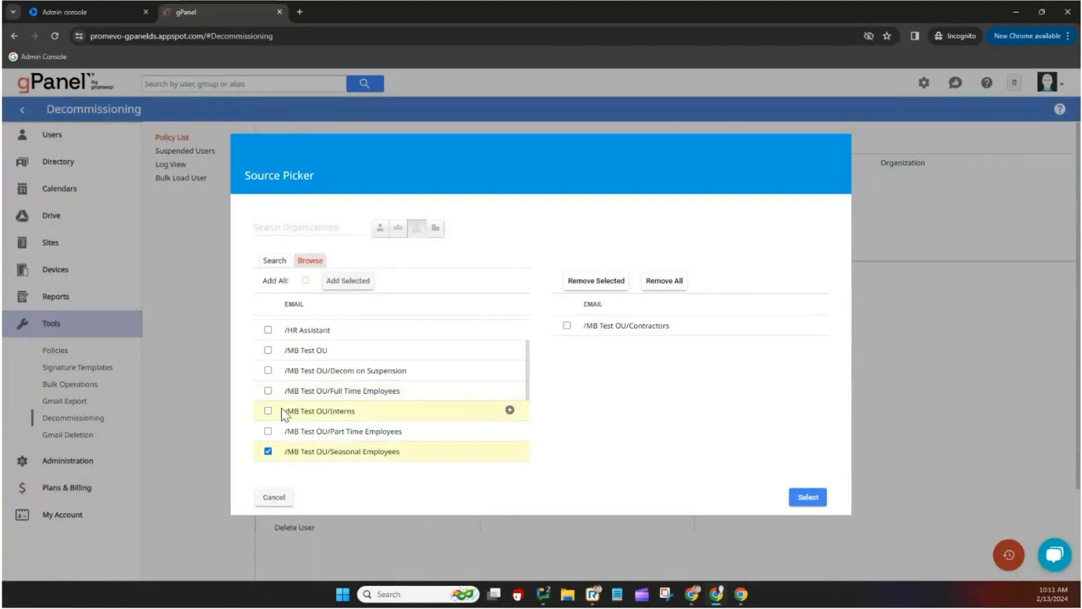
click(267, 431)
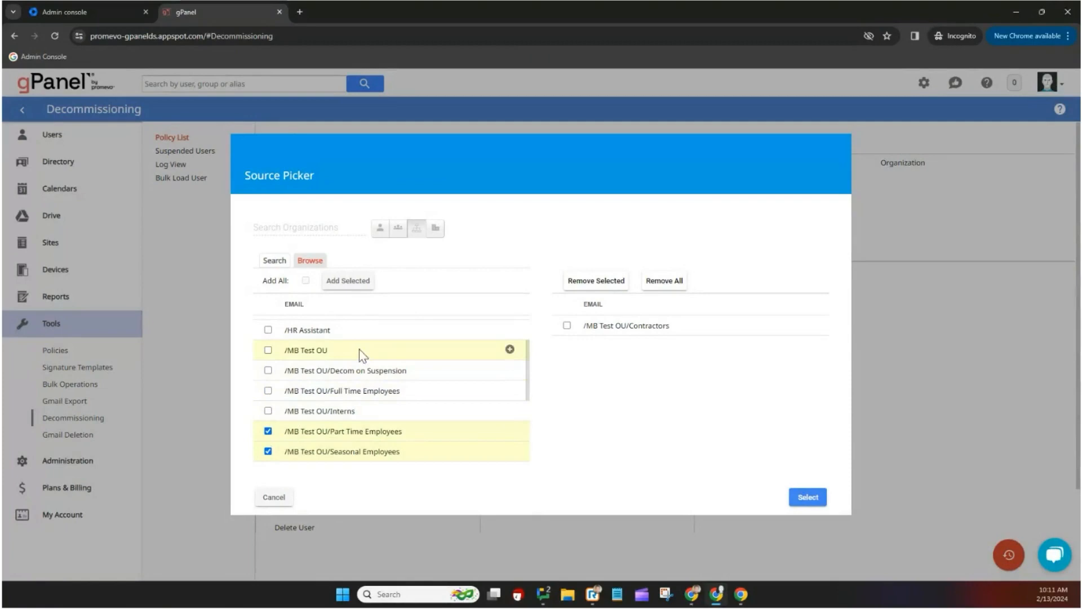
click(349, 282)
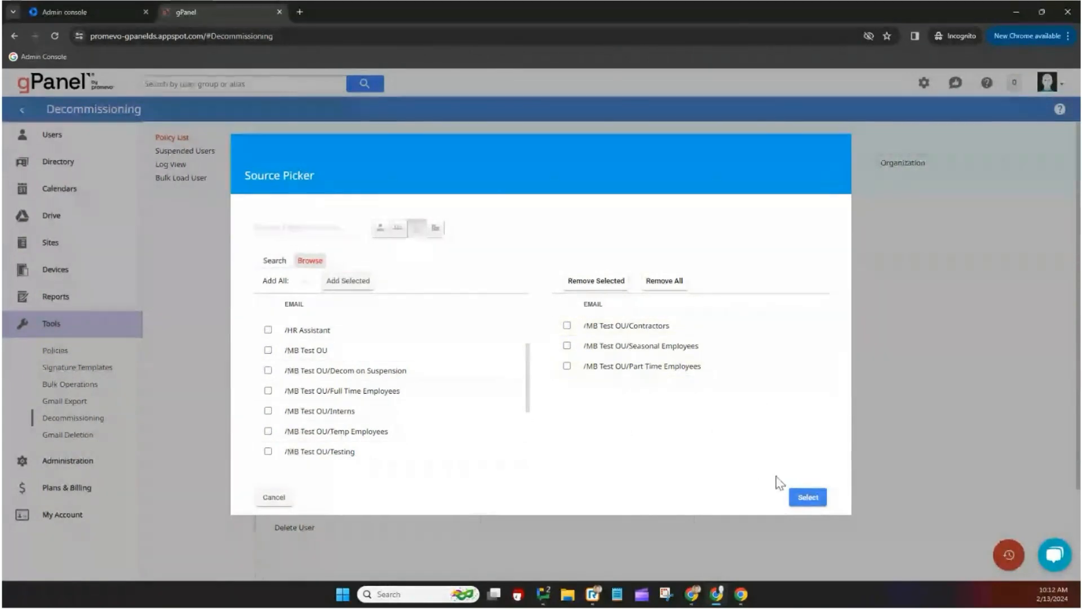
click(807, 499)
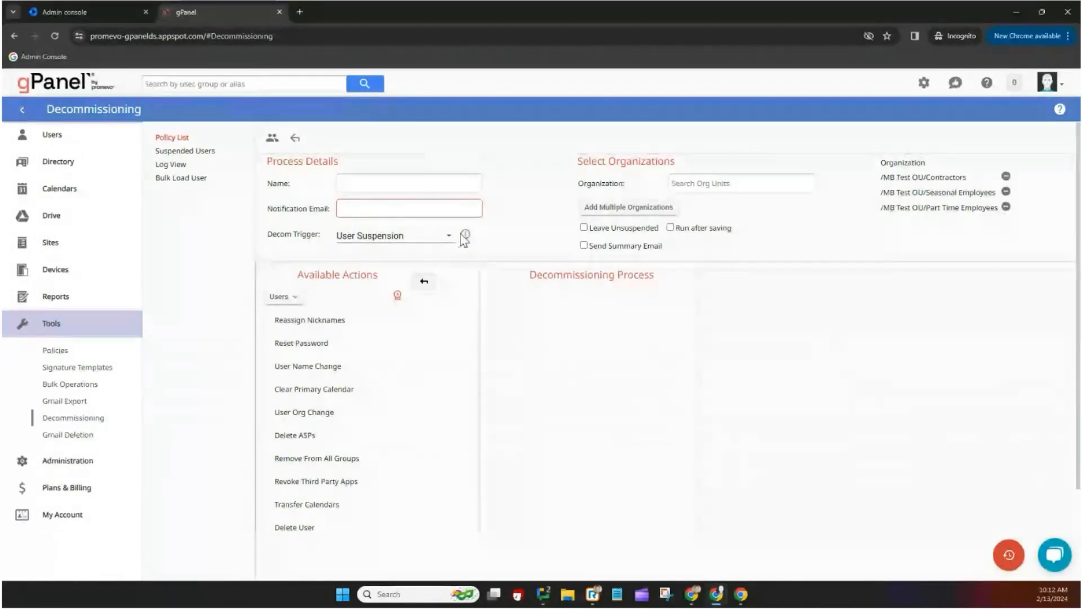
- Name the policy MB Demo and fill in the notification email with a matching user's address
click(391, 182)
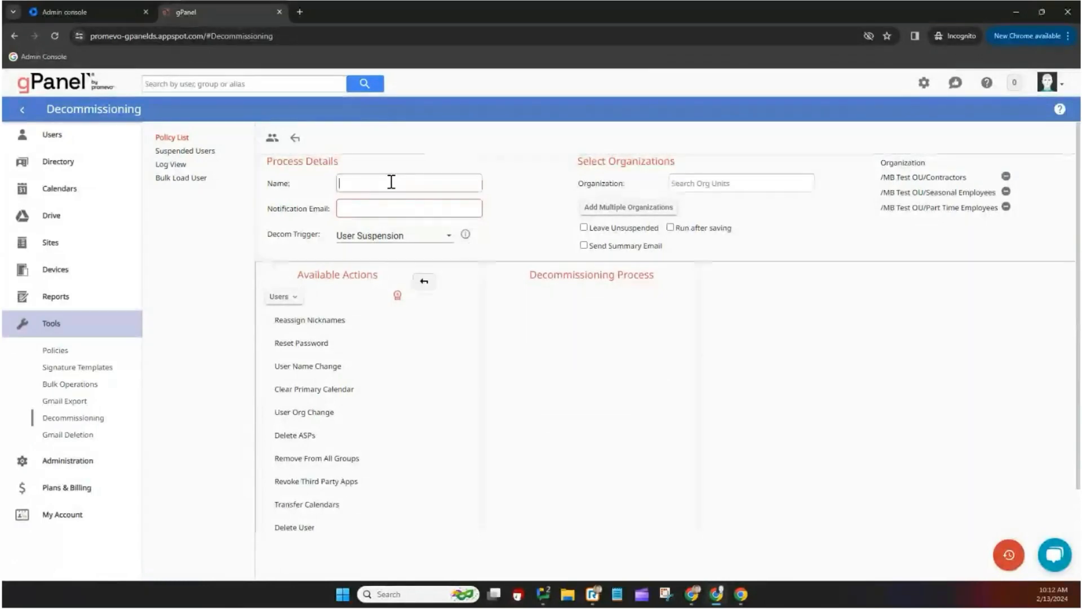
text(MB Demo)
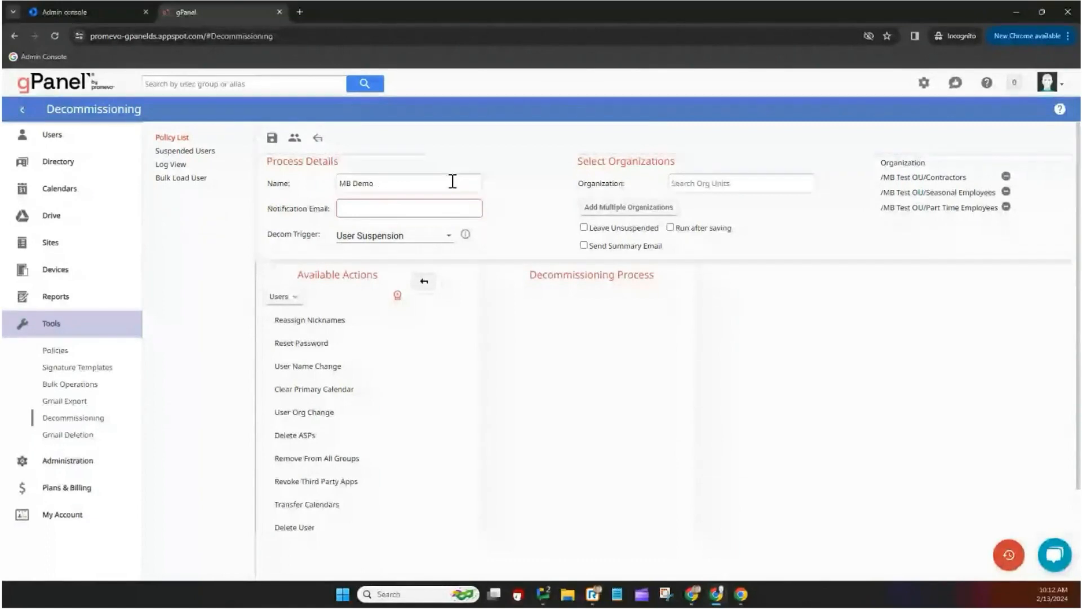
click(350, 209)
text(m)
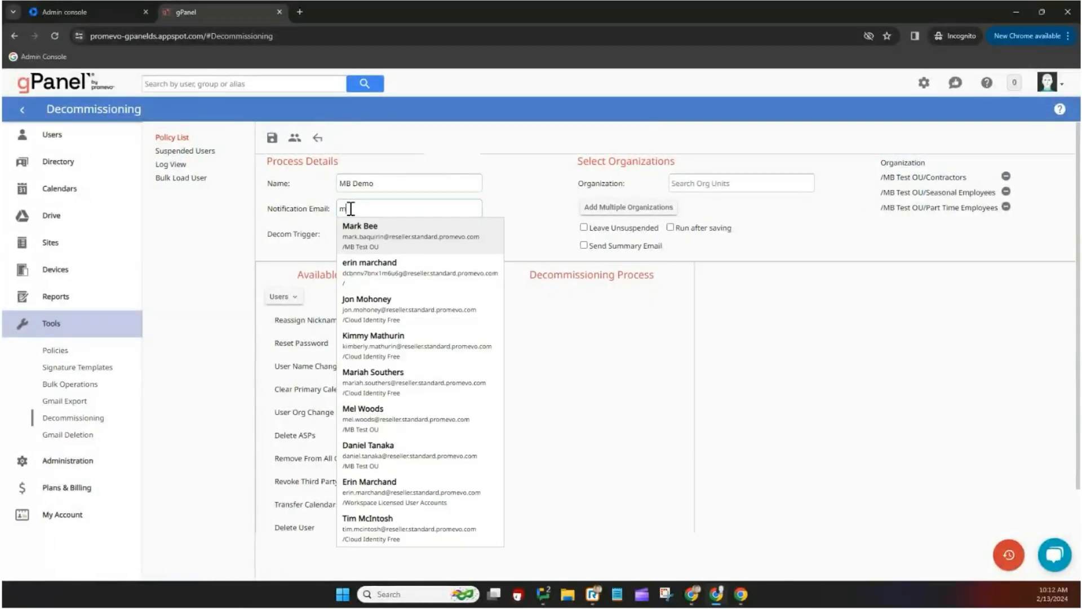
text(a)
key(Return)
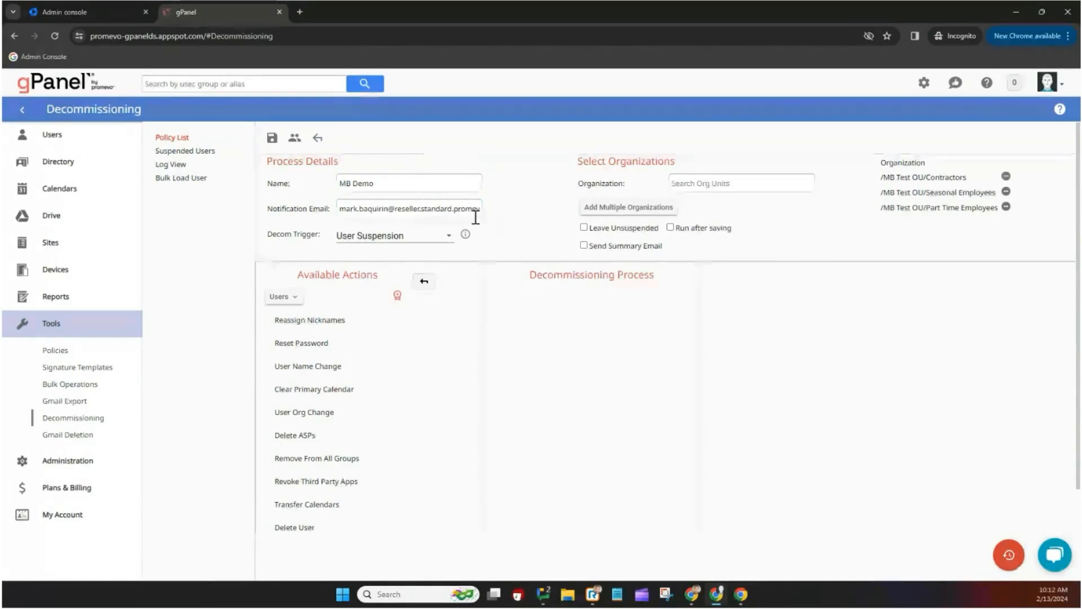
- Enable Send Summary Email and set the Decom Trigger to Org Unit Change
click(584, 246)
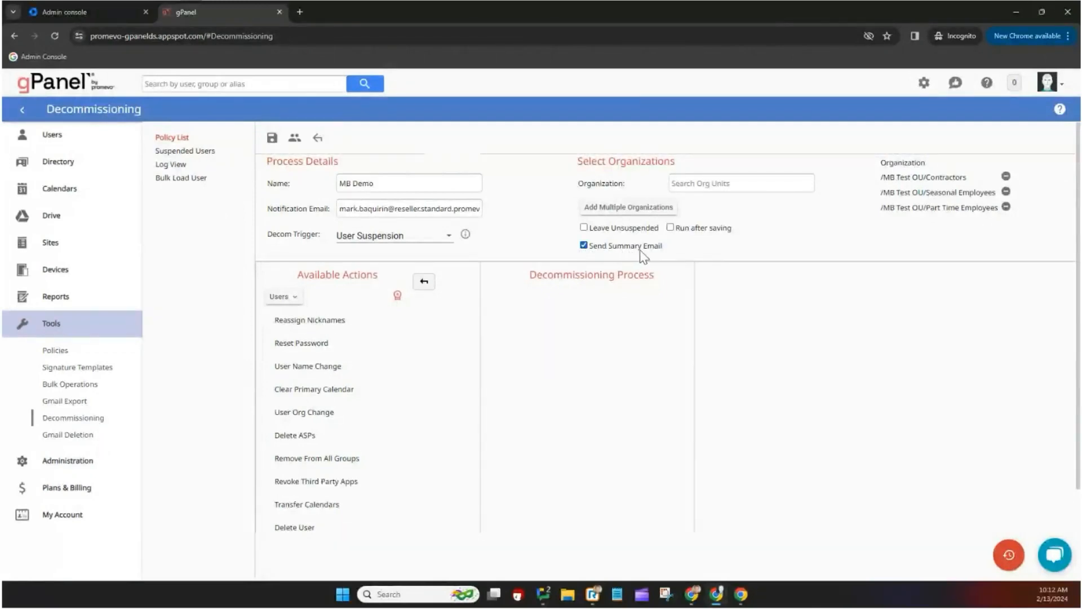
triple_click(417, 210)
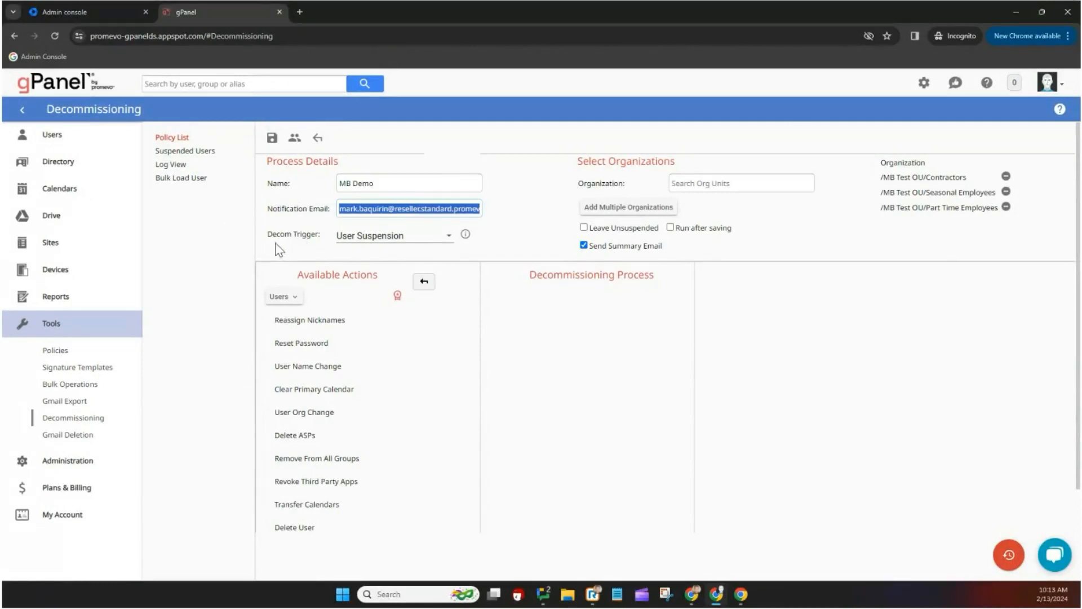
click(450, 237)
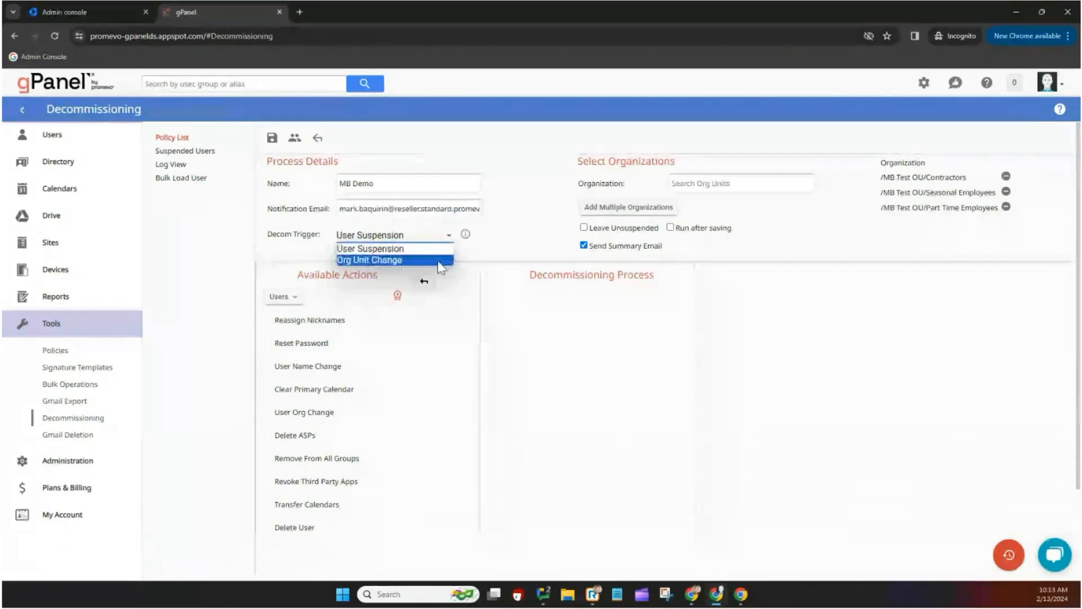
click(489, 255)
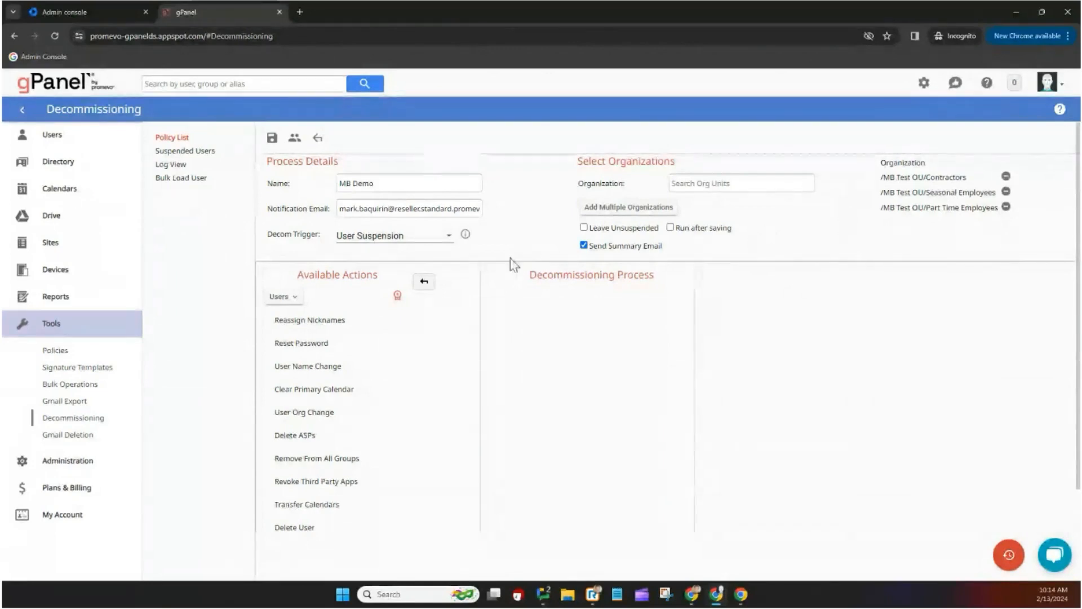
click(444, 235)
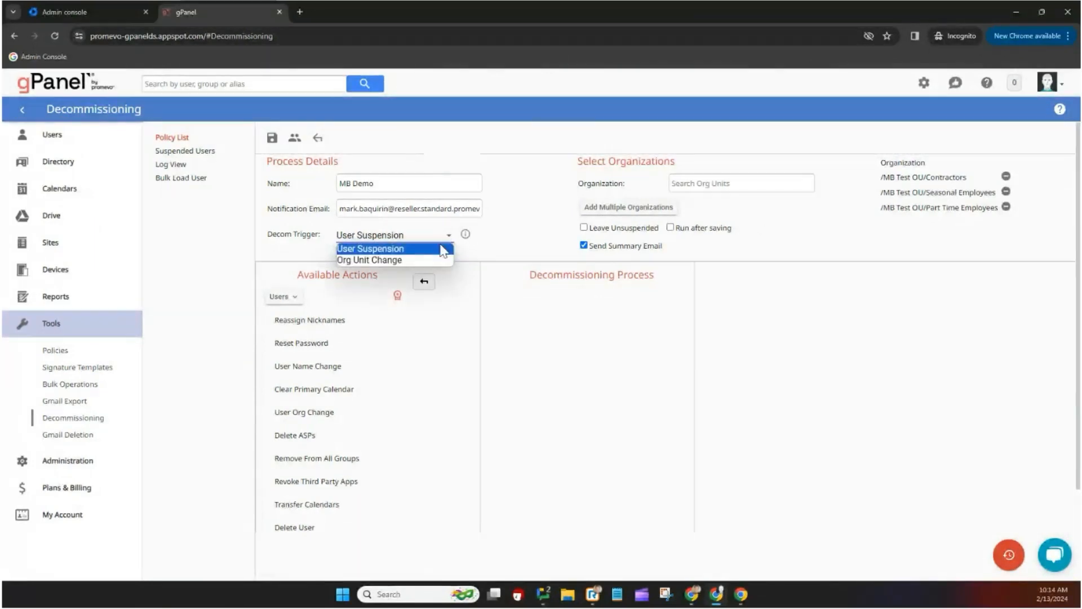
click(401, 262)
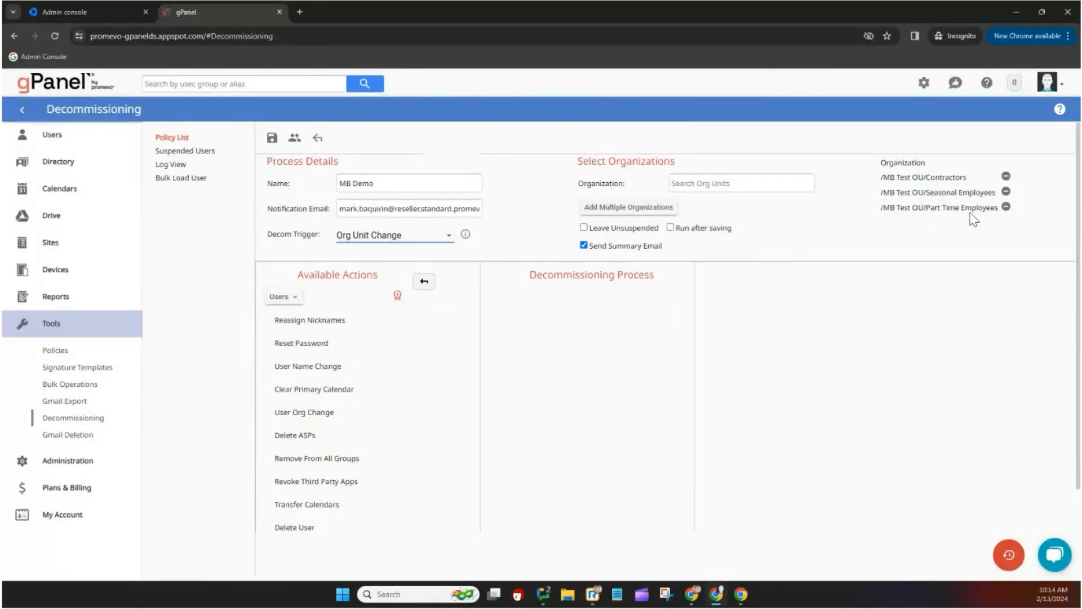
- Remove all three organizations from the policy's organization list
click(1007, 208)
click(1006, 192)
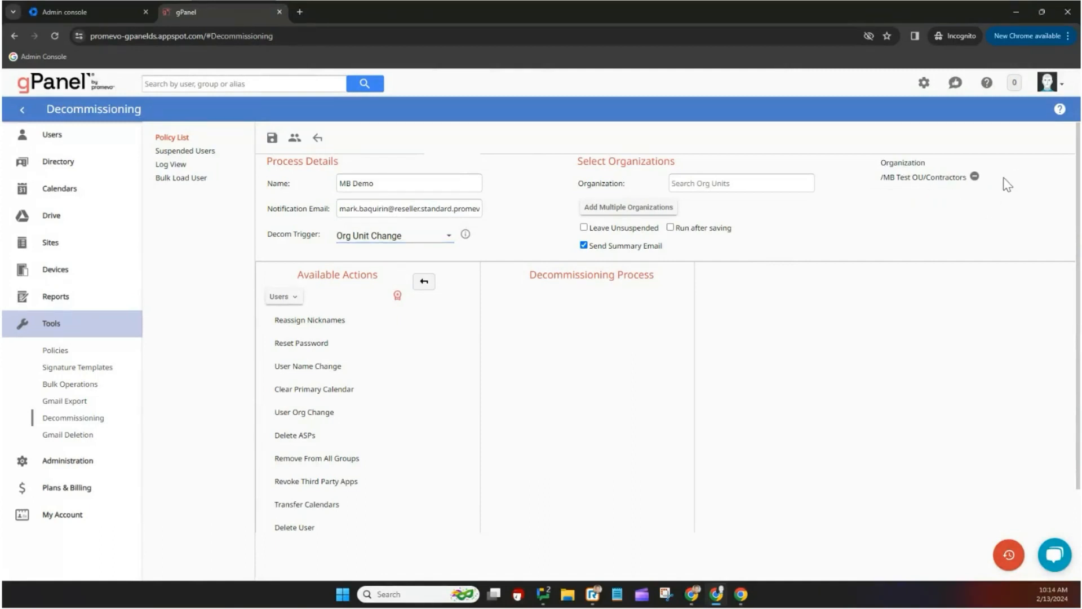
click(975, 177)
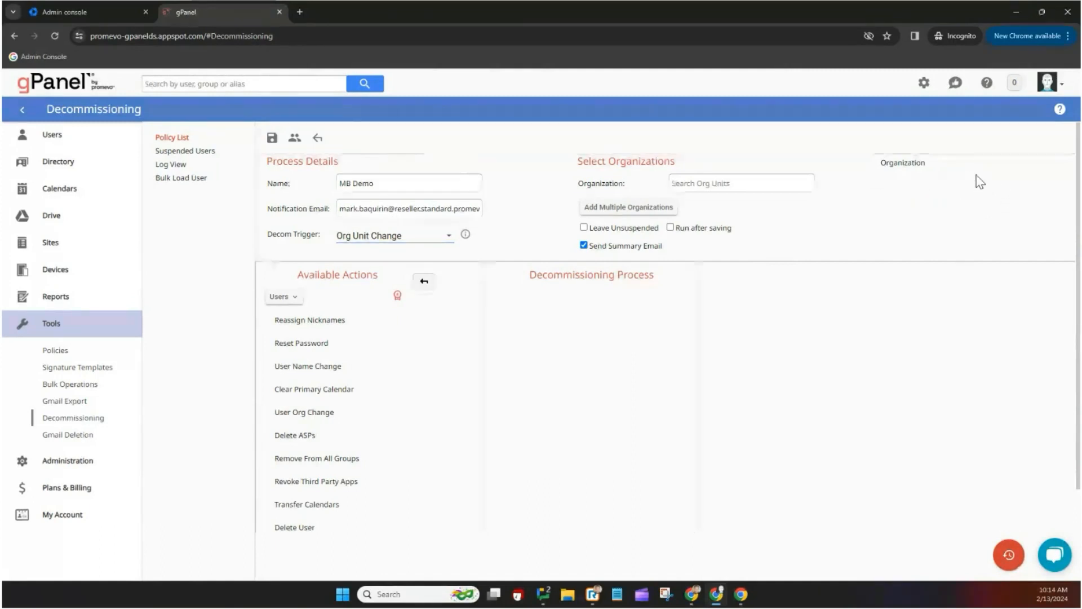
- Open the multiple-organization picker, browse the list, and add /MB Test OU/Testing to the policy
click(614, 207)
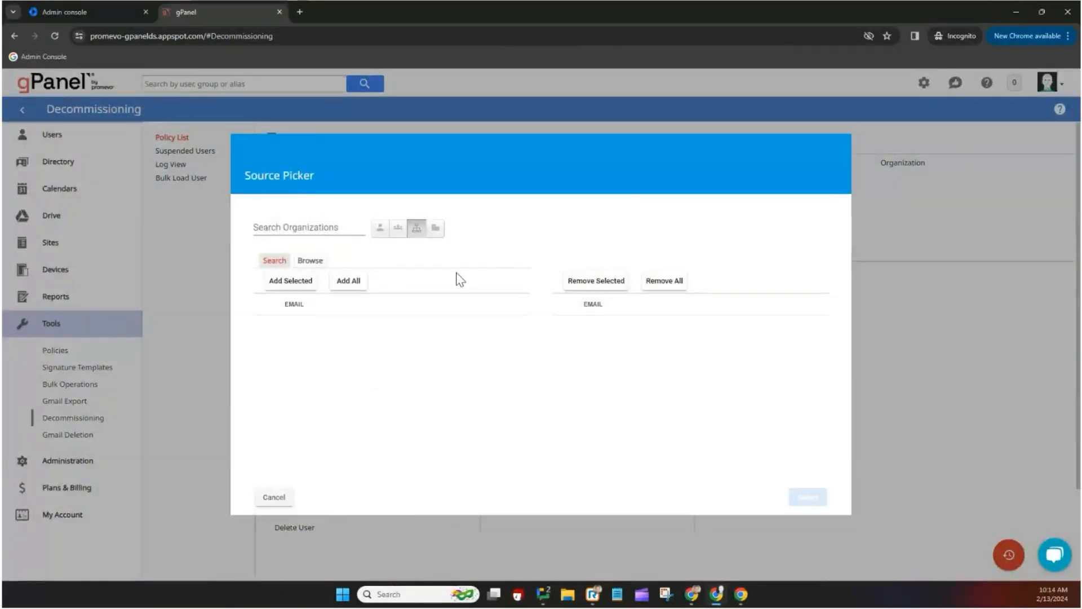
scroll(417, 394, down, 3)
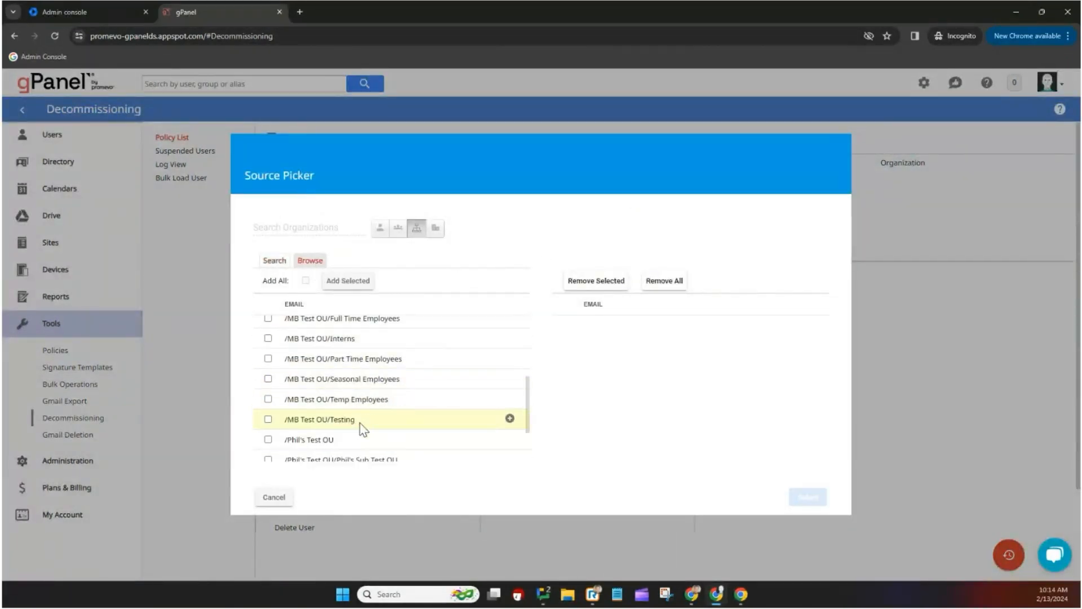
scroll(364, 420, down, 2)
scroll(363, 412, up, 2)
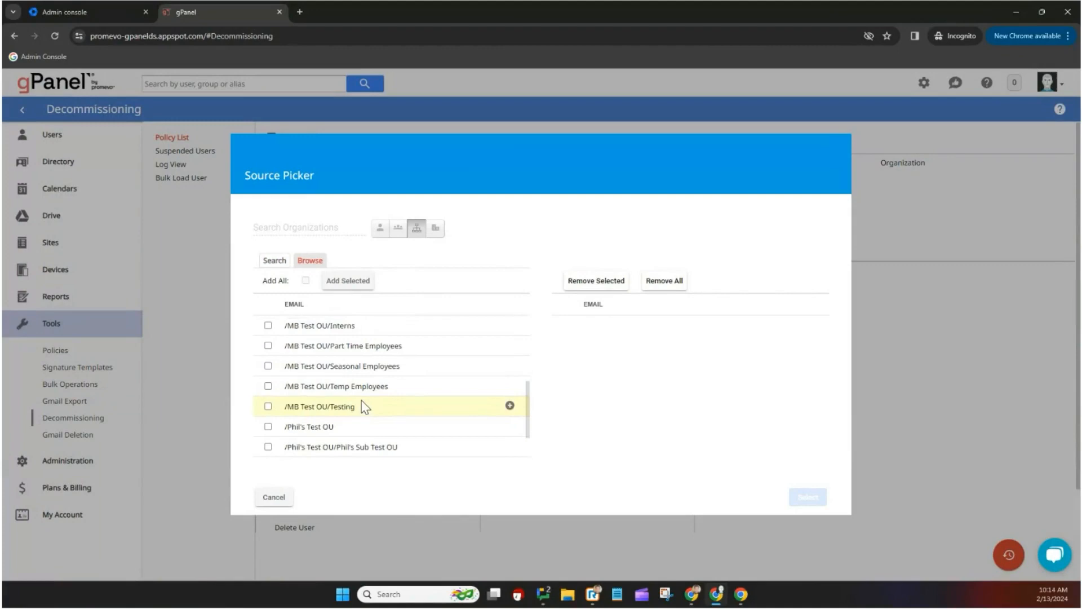
scroll(364, 406, down, 1)
scroll(364, 405, down, 1)
scroll(364, 407, up, 3)
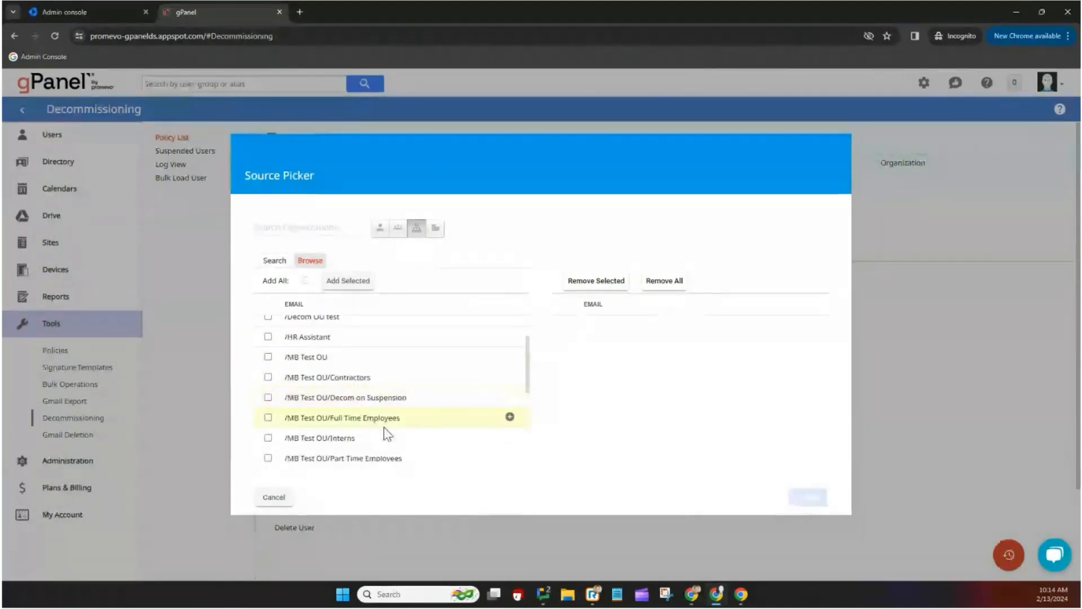
scroll(388, 428, down, 1)
scroll(398, 426, down, 1)
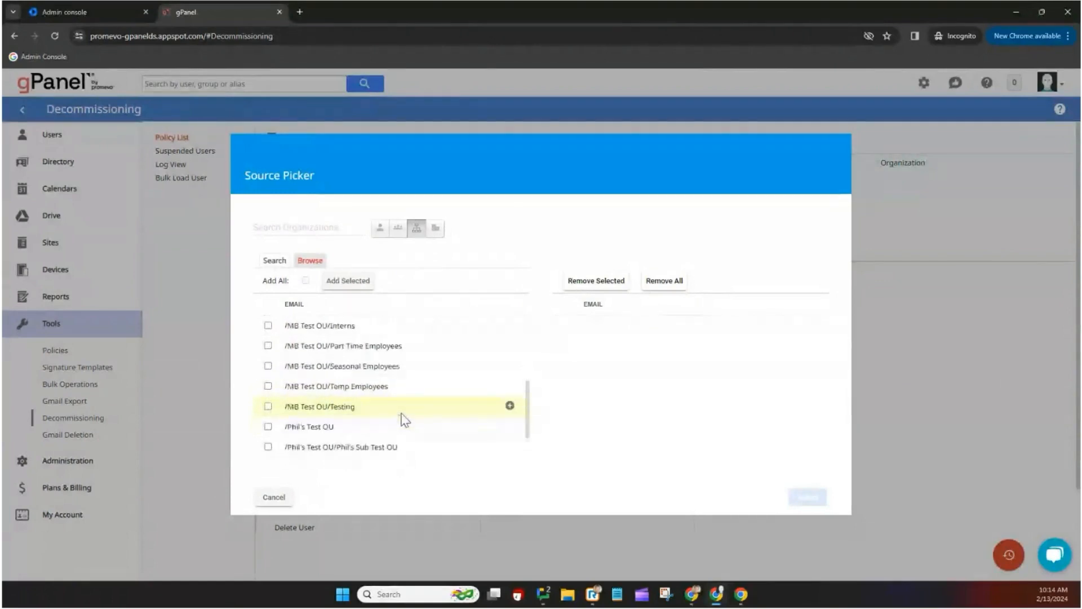
scroll(404, 416, up, 1)
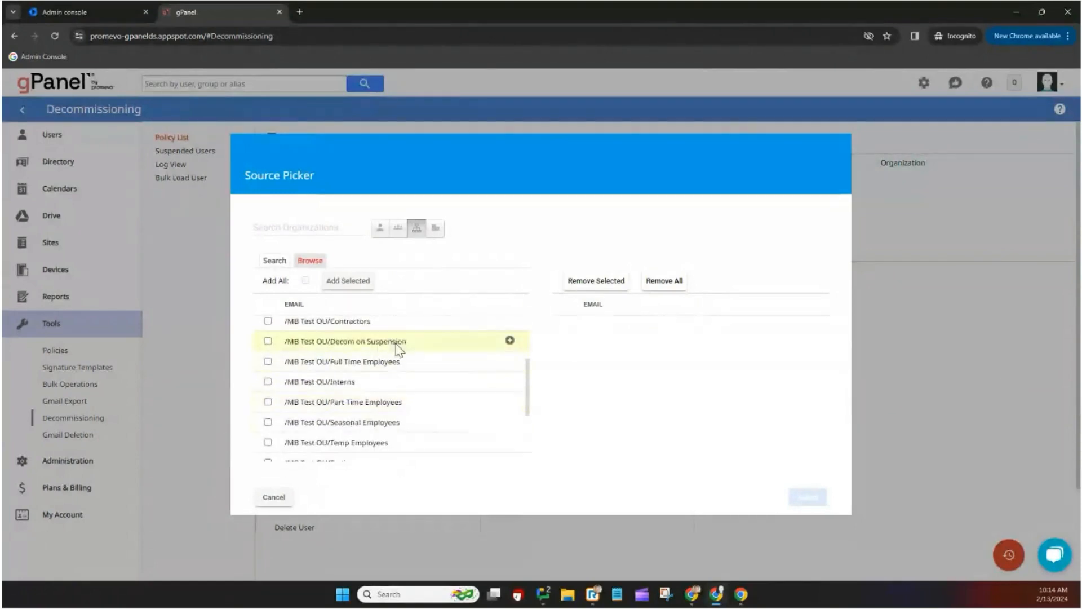
scroll(414, 383, down, 1)
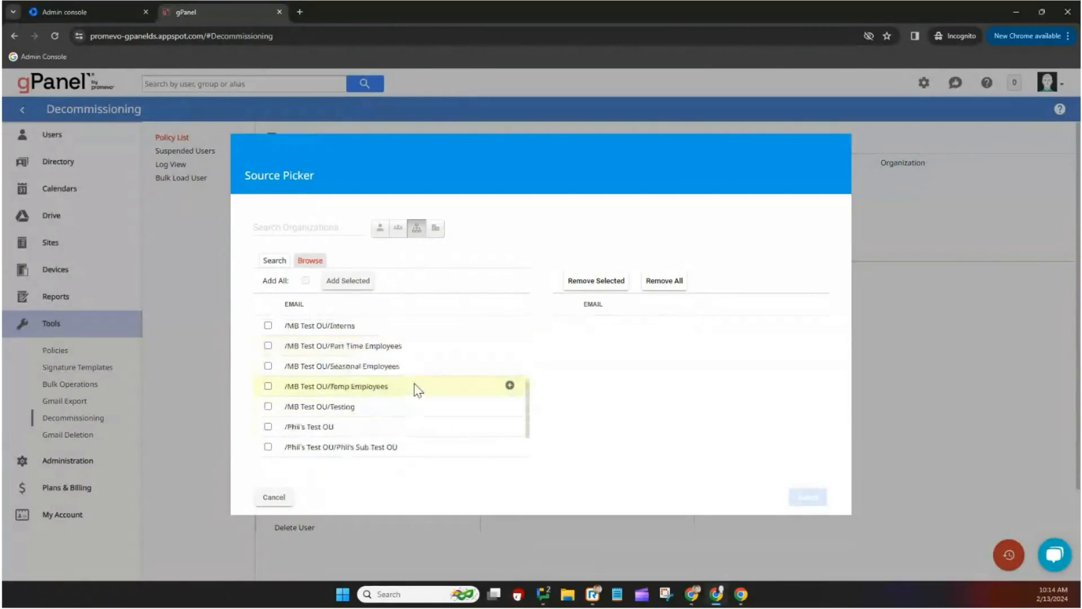
scroll(415, 384, down, 1)
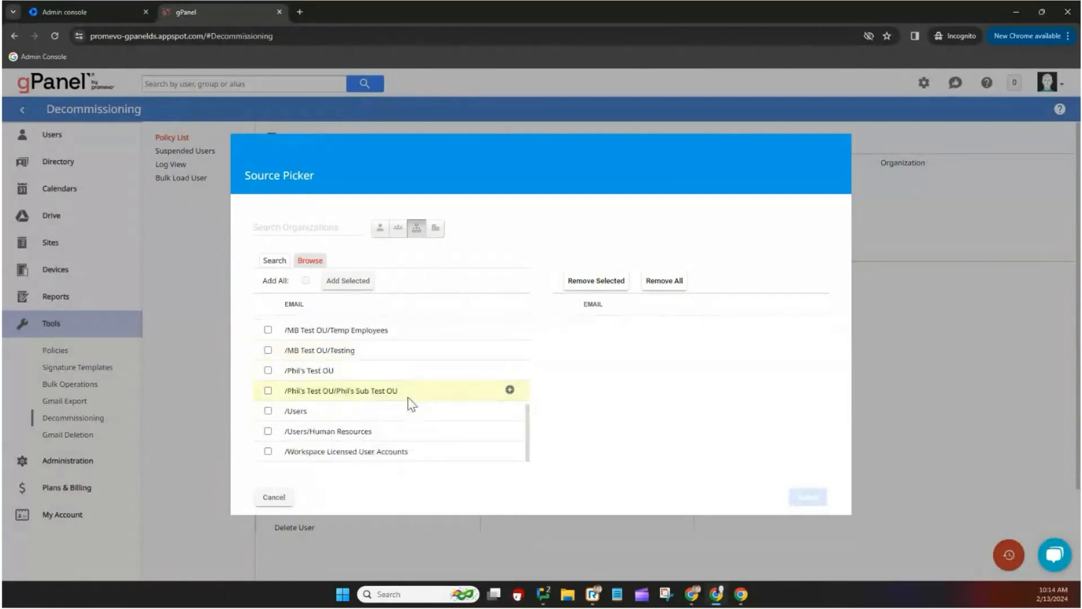
scroll(379, 407, up, 1)
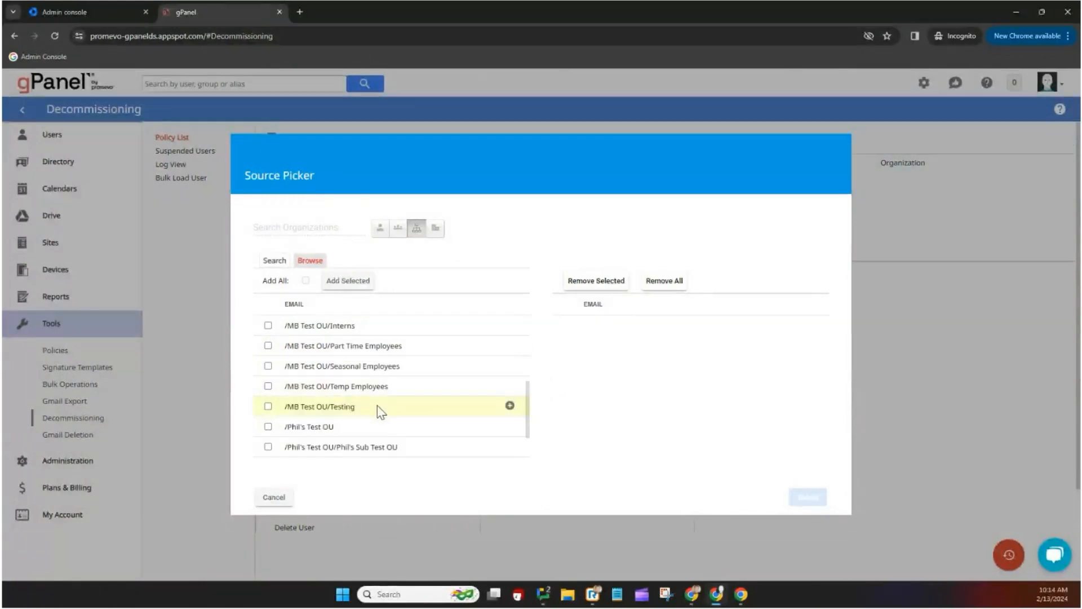
click(509, 405)
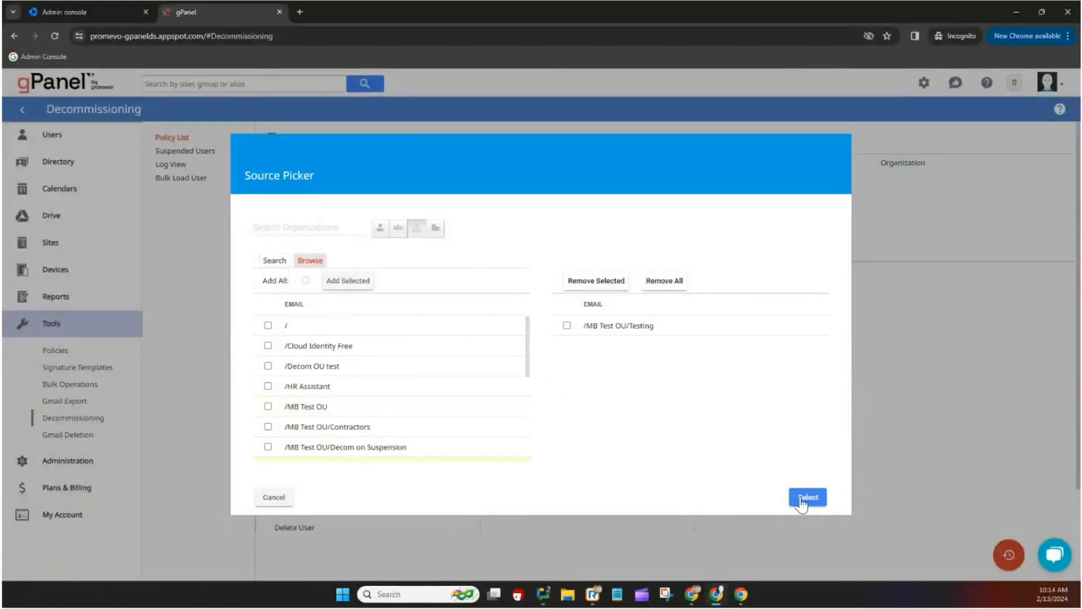
click(806, 497)
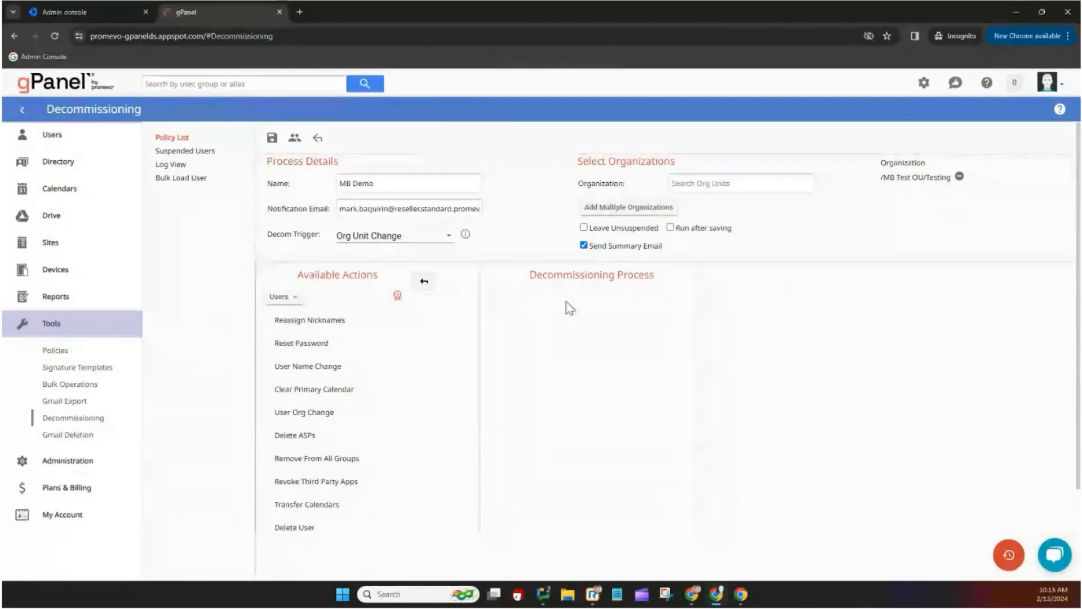
- Review the Decom Trigger options and enable Leave Unsuspended for the policy
click(451, 237)
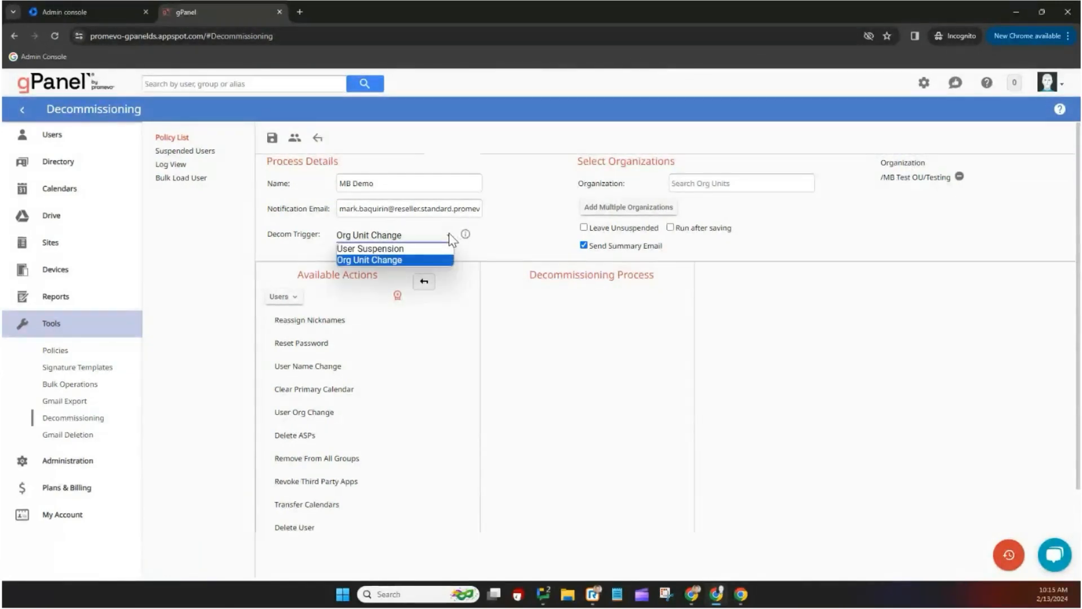
click(490, 240)
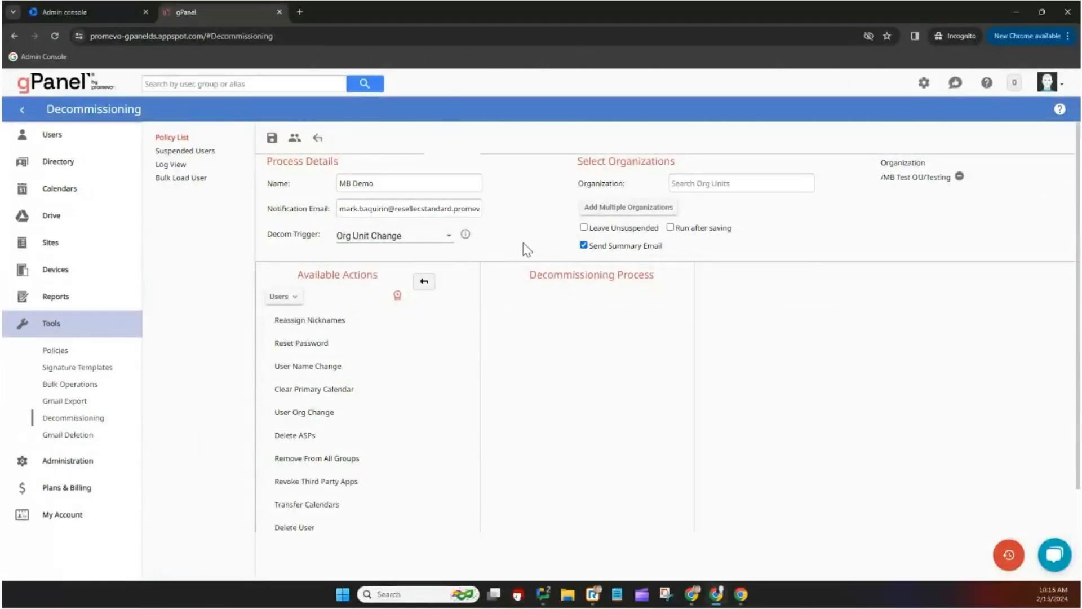
click(584, 228)
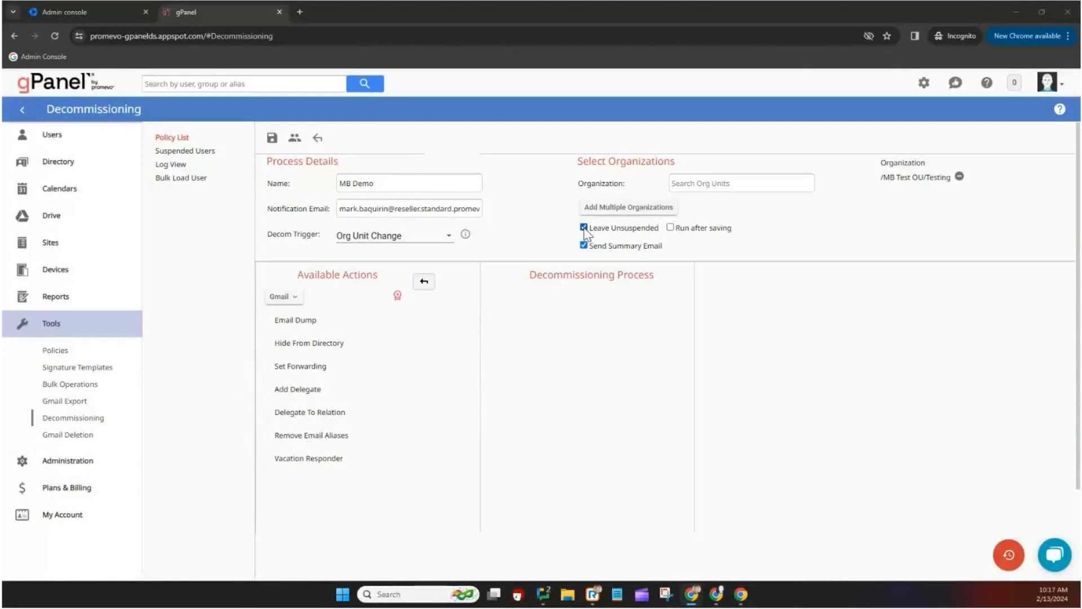
click(448, 237)
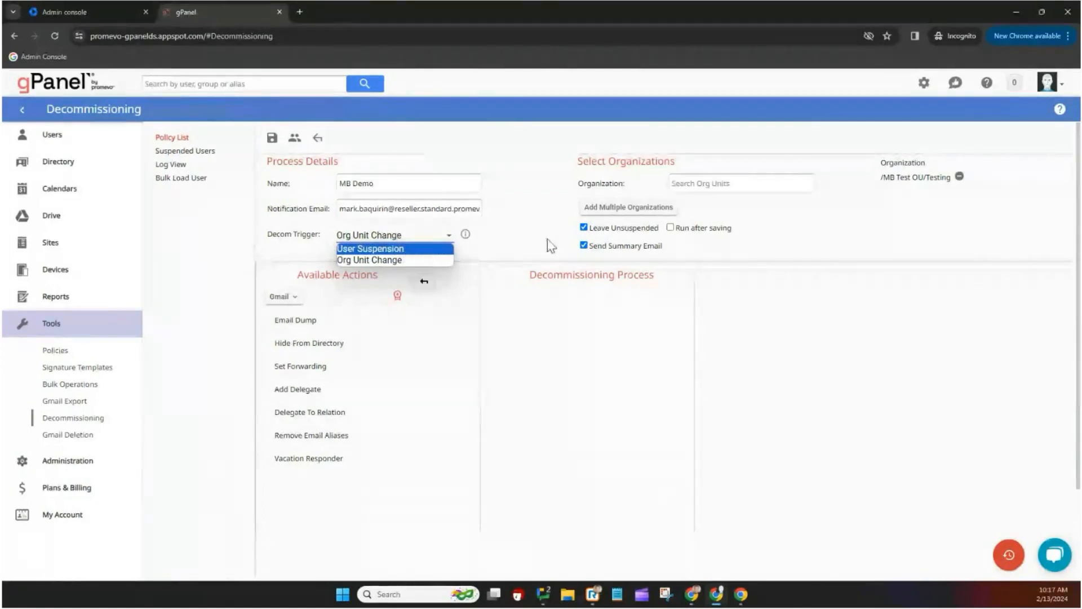
click(580, 236)
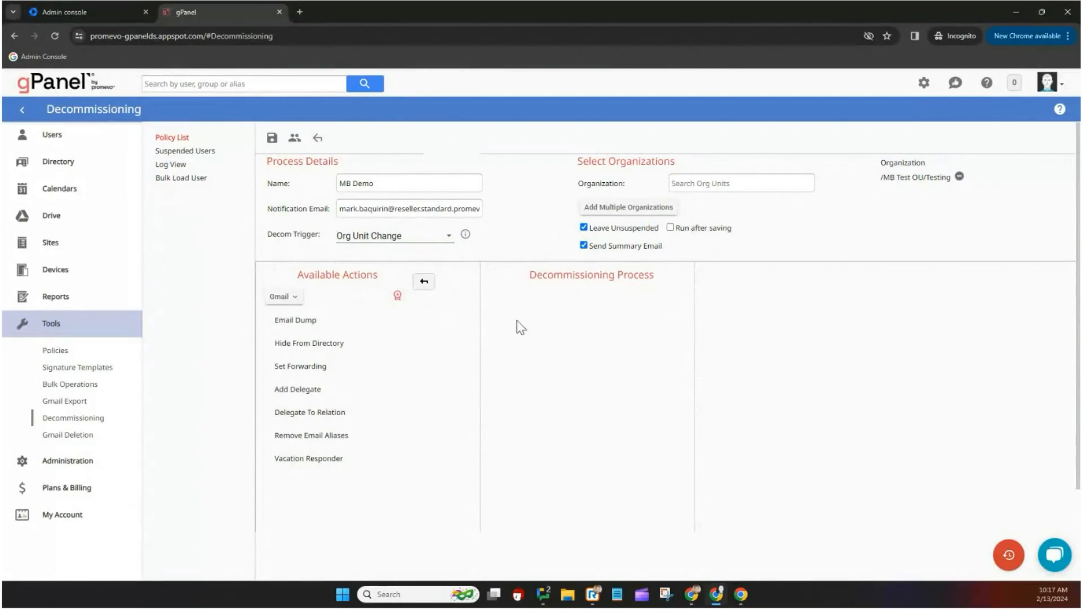
- Clear the Leave Unsuspended option, switching Run after saving on and back off
click(585, 228)
click(671, 228)
click(271, 142)
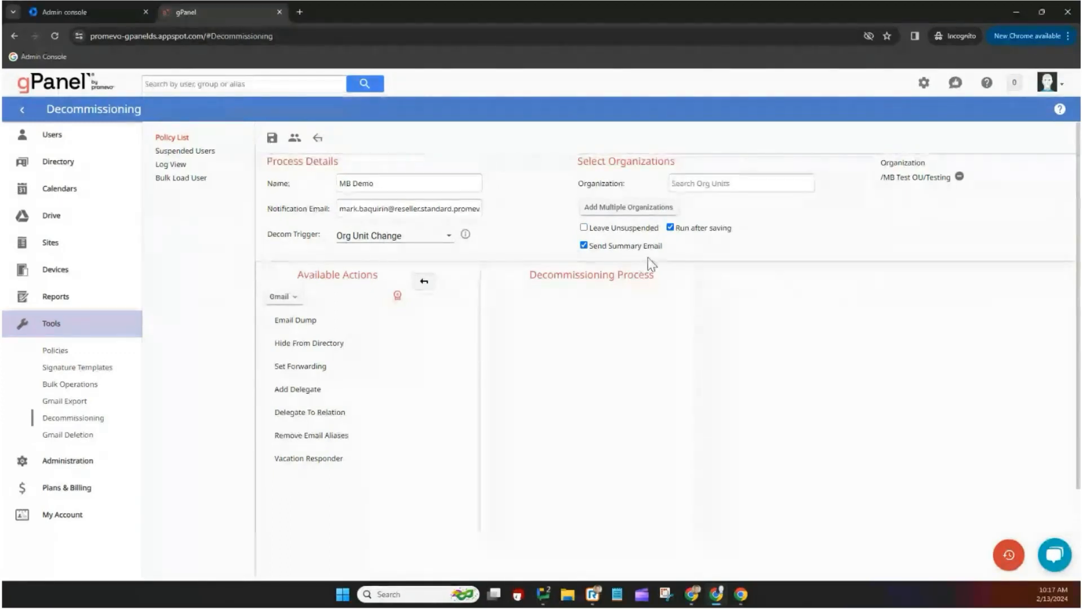
click(671, 228)
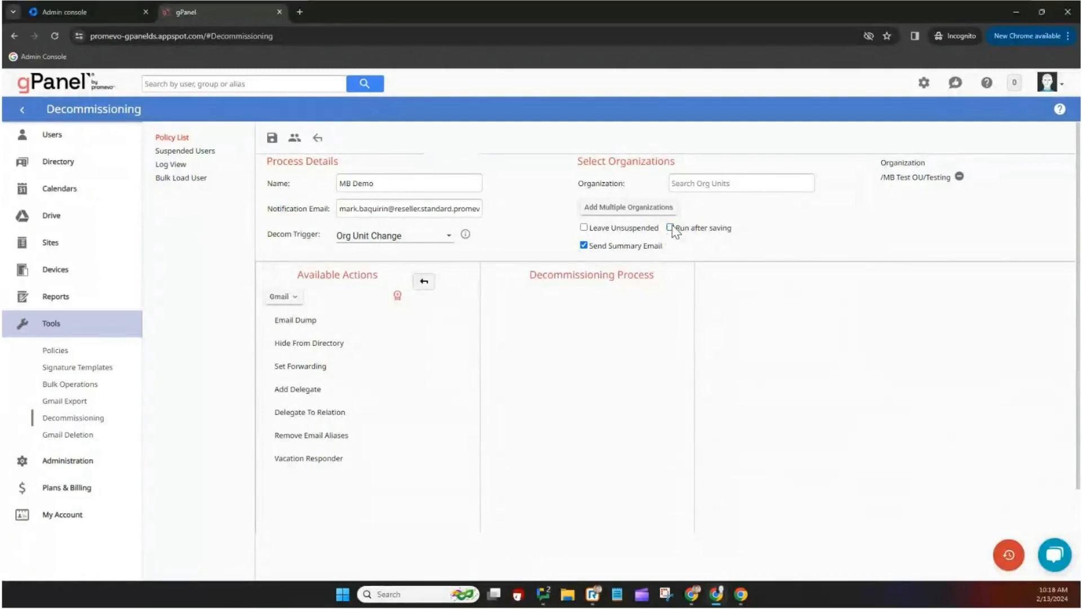
- Switch the available actions to the Users category and add Reset Password to the decommissioning process
scroll(415, 341, down, 1)
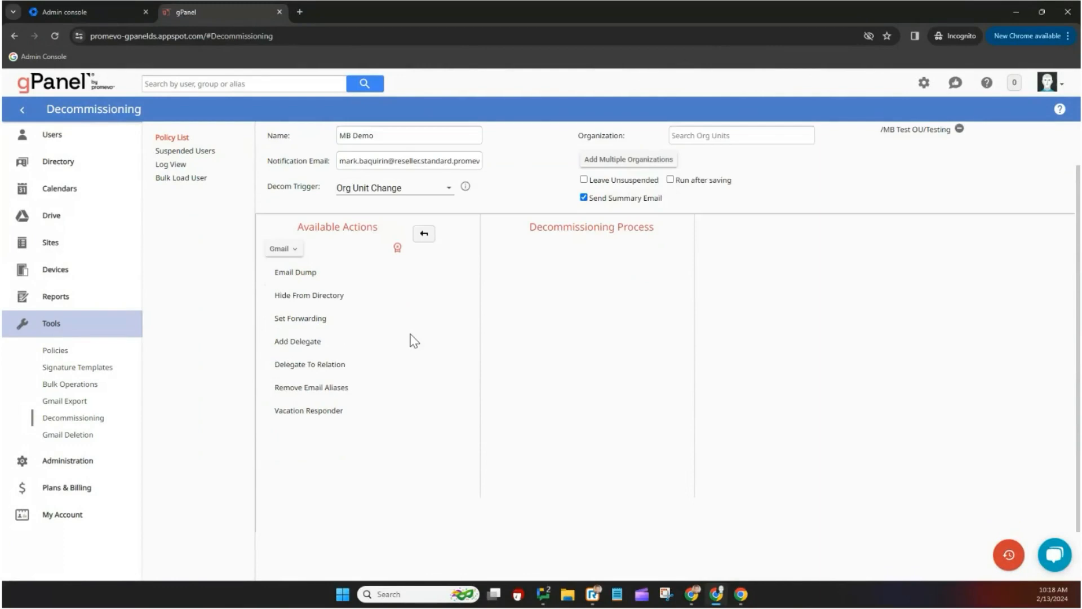
click(284, 250)
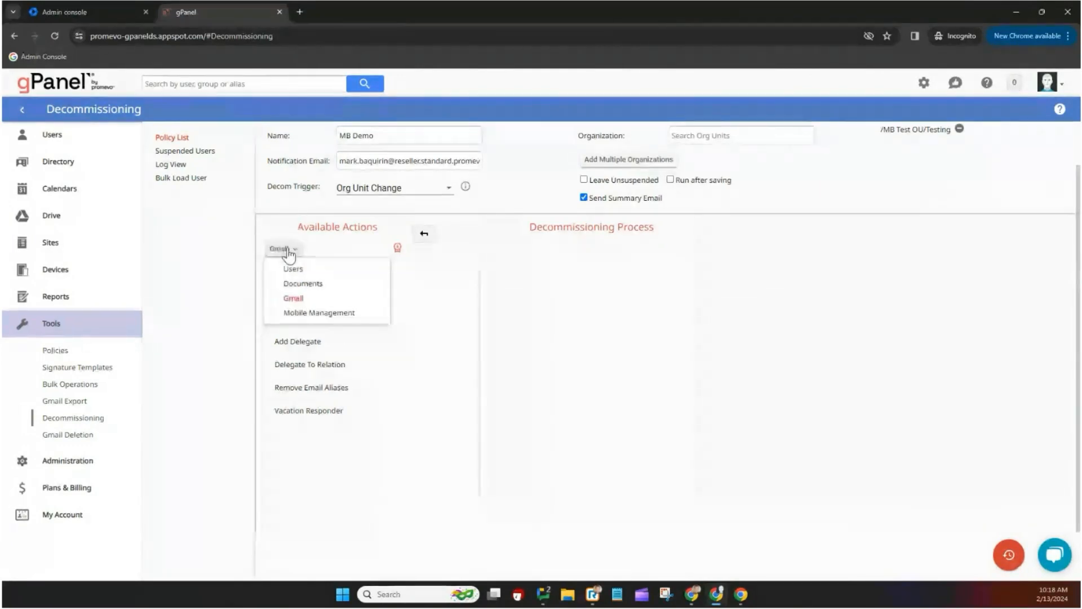
click(325, 271)
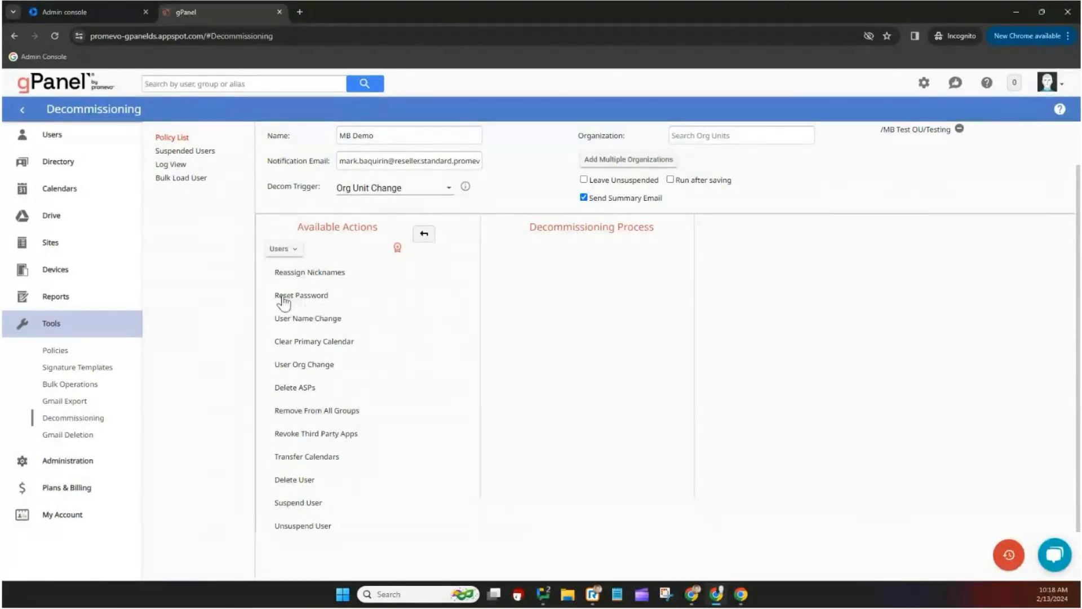
drag(283, 300, 526, 288)
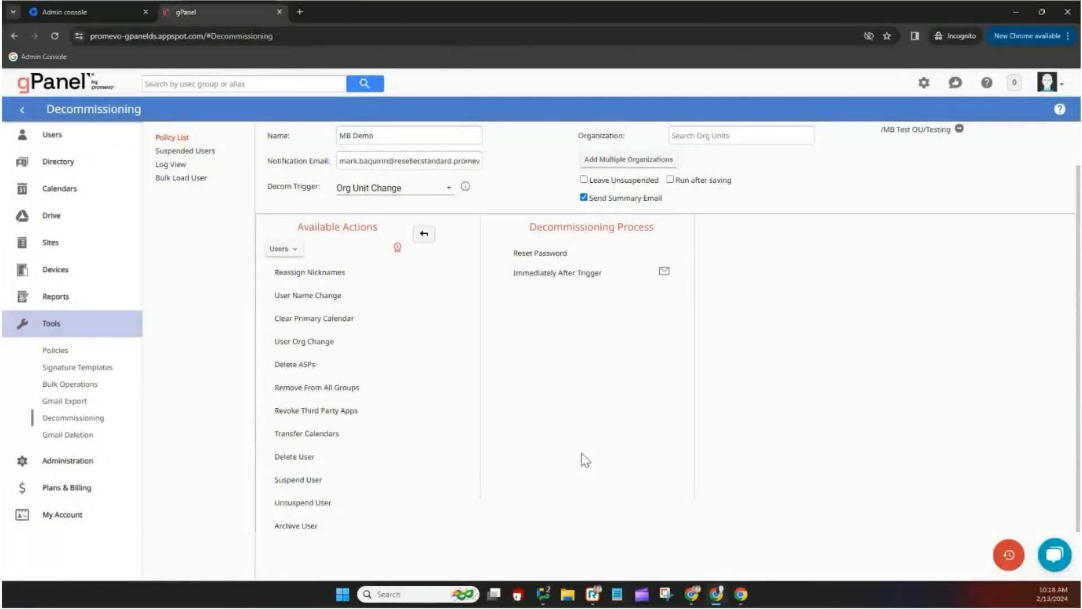
- Add Clear Primary Calendar and User Org Change to the decommissioning process
mouse_move(608, 265)
scroll(589, 285, up, 1)
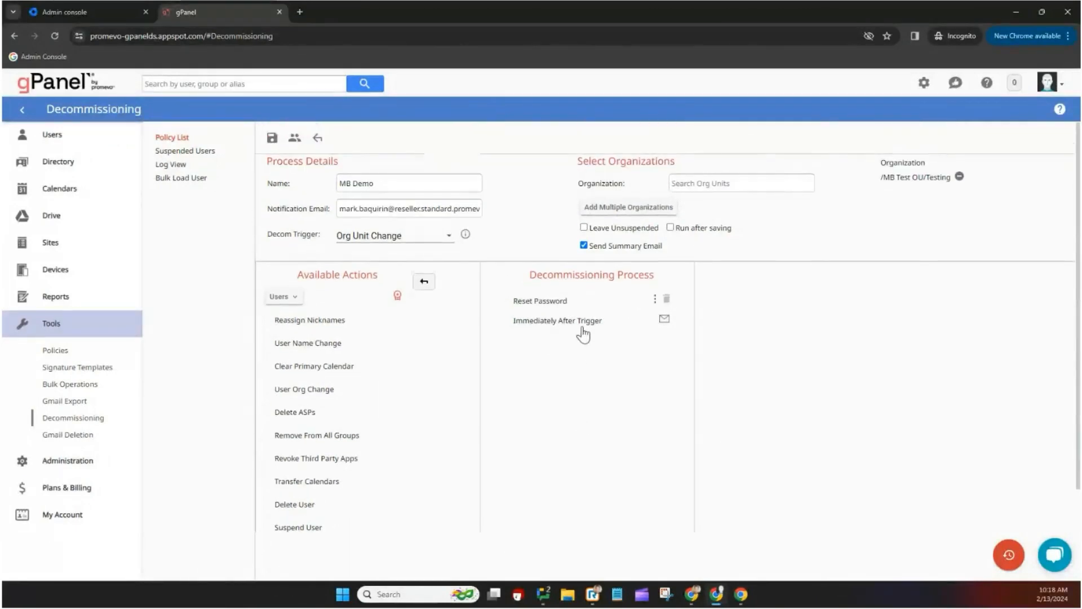
mouse_move(579, 301)
mouse_move(520, 327)
double_click(302, 372)
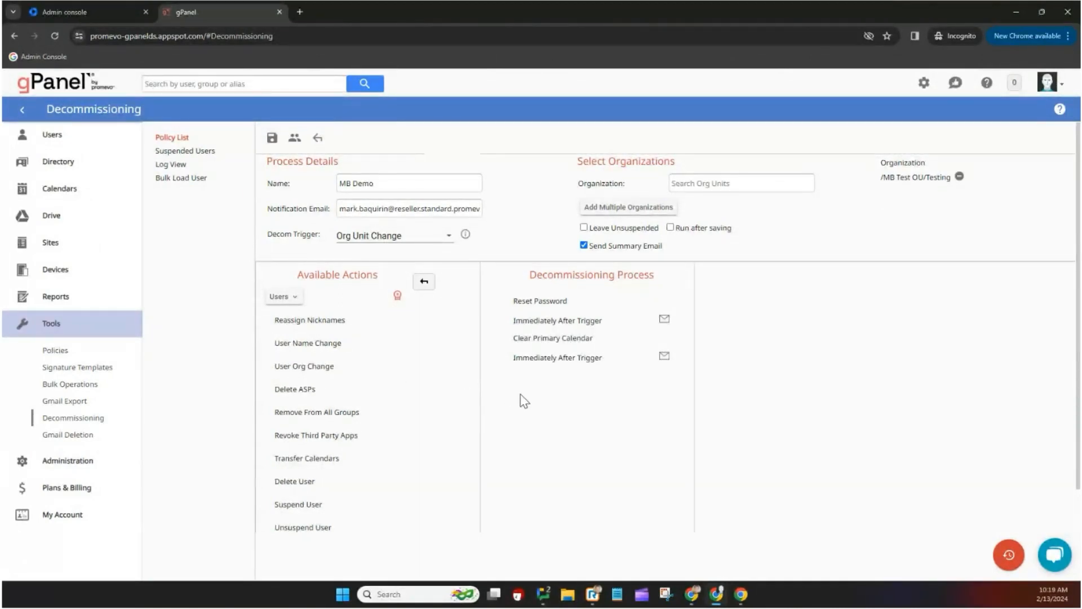
double_click(319, 369)
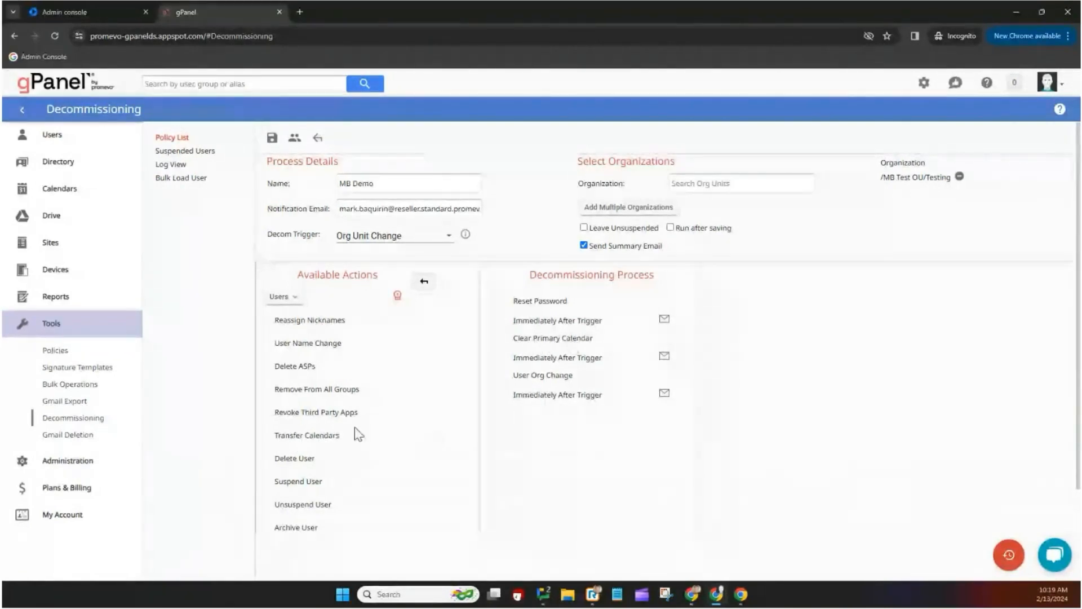
- Add Transfer Calendars, Suspend User, Archive User and Delete User to the decommissioning process
double_click(310, 437)
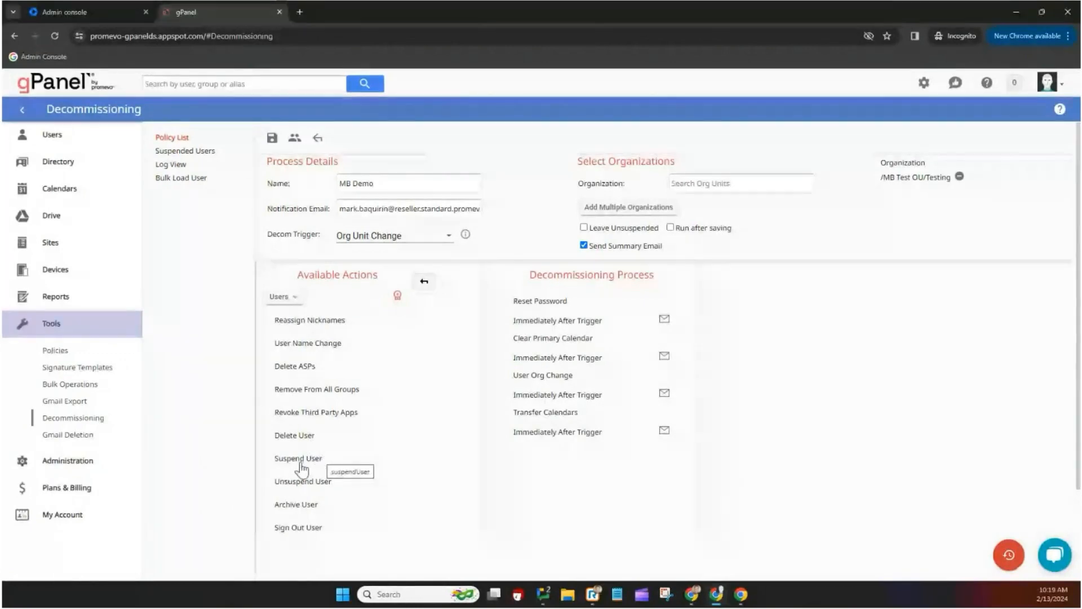
click(302, 467)
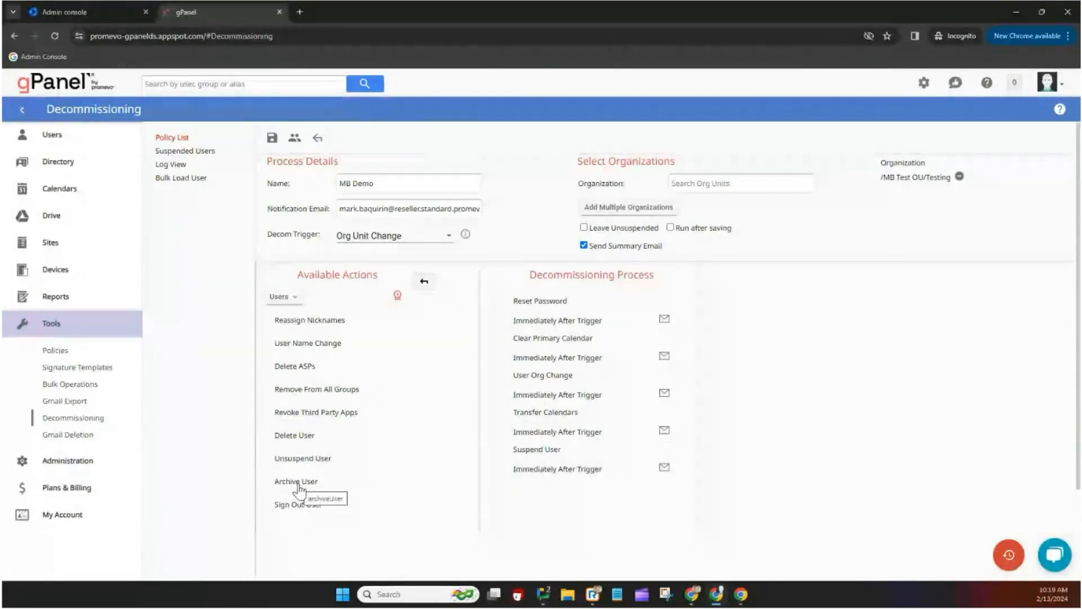
drag(299, 488, 516, 509)
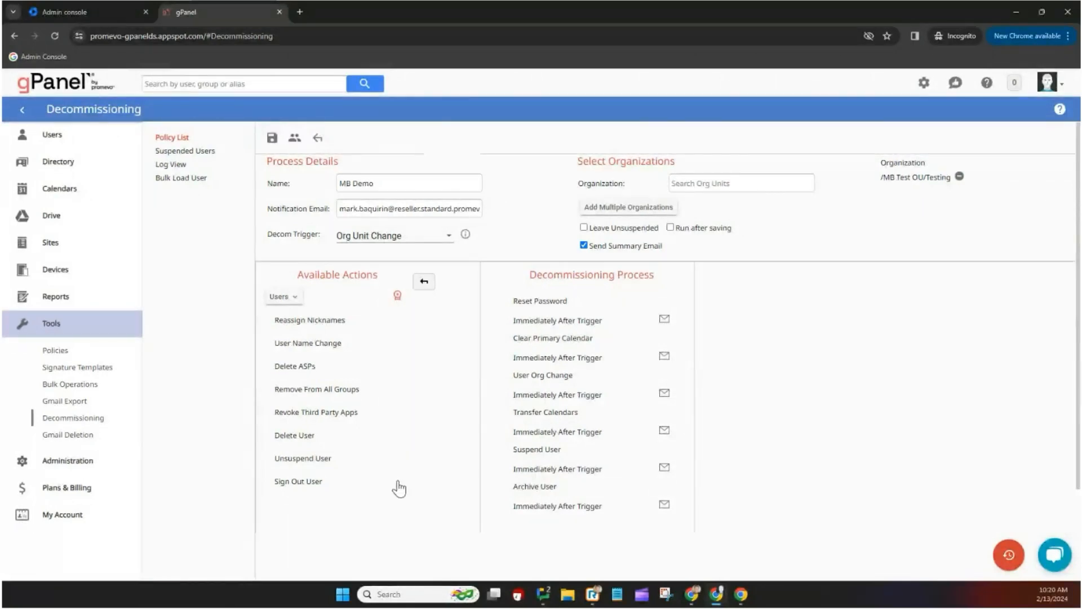
scroll(313, 467, down, 1)
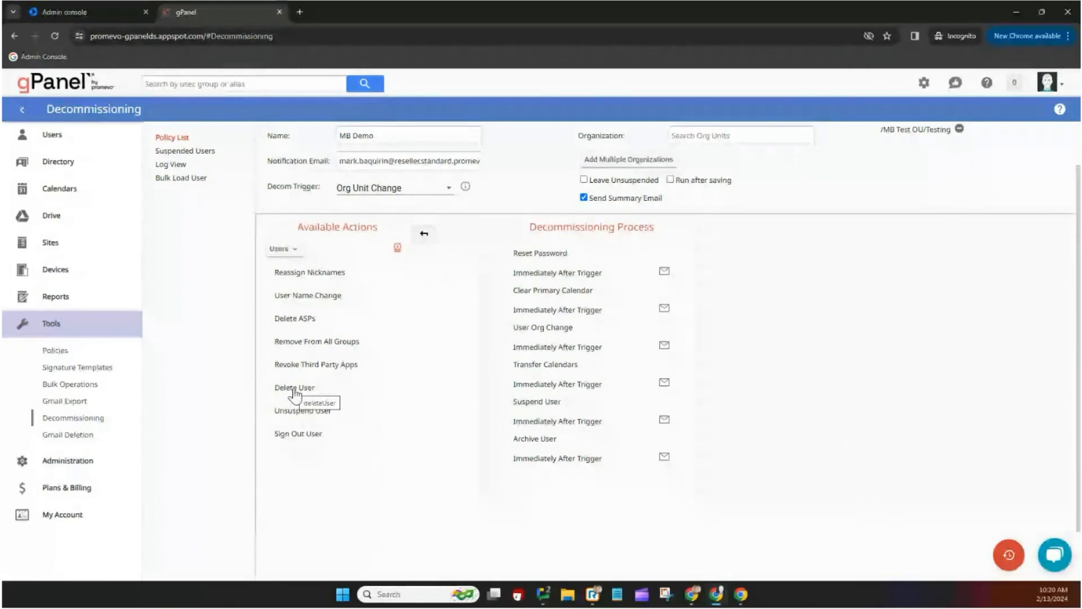
drag(295, 393, 545, 445)
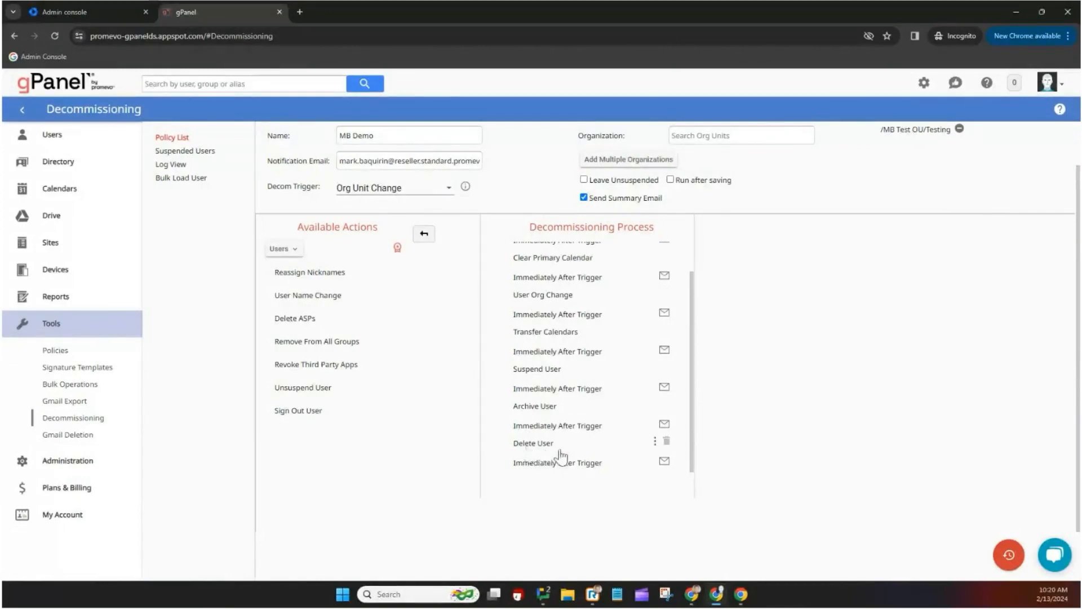
- Scroll through the decommissioning process list to review the added actions
scroll(560, 440, up, 2)
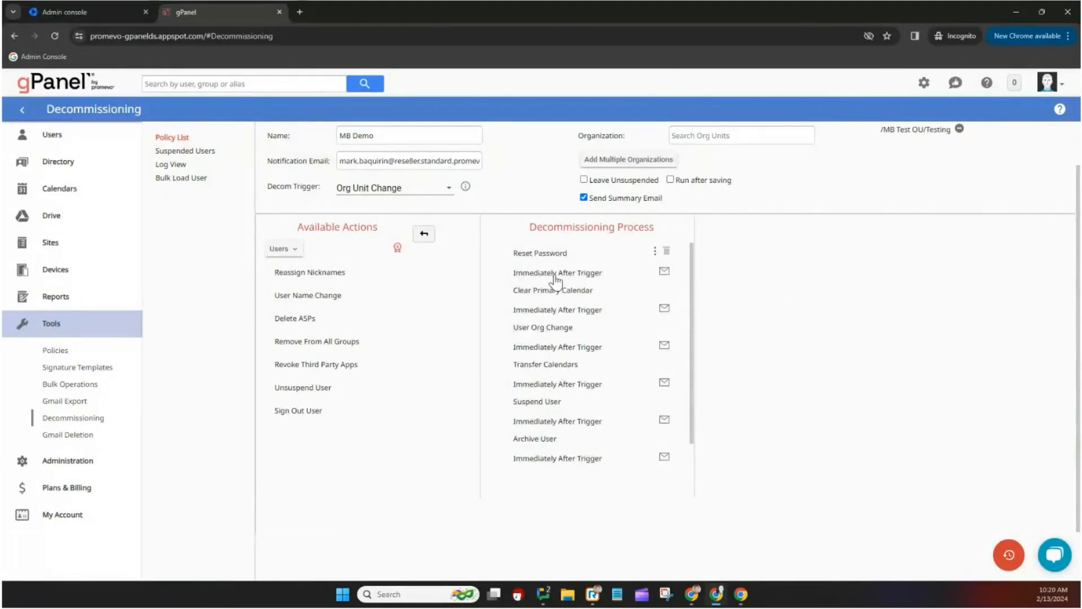
scroll(578, 446, down, 1)
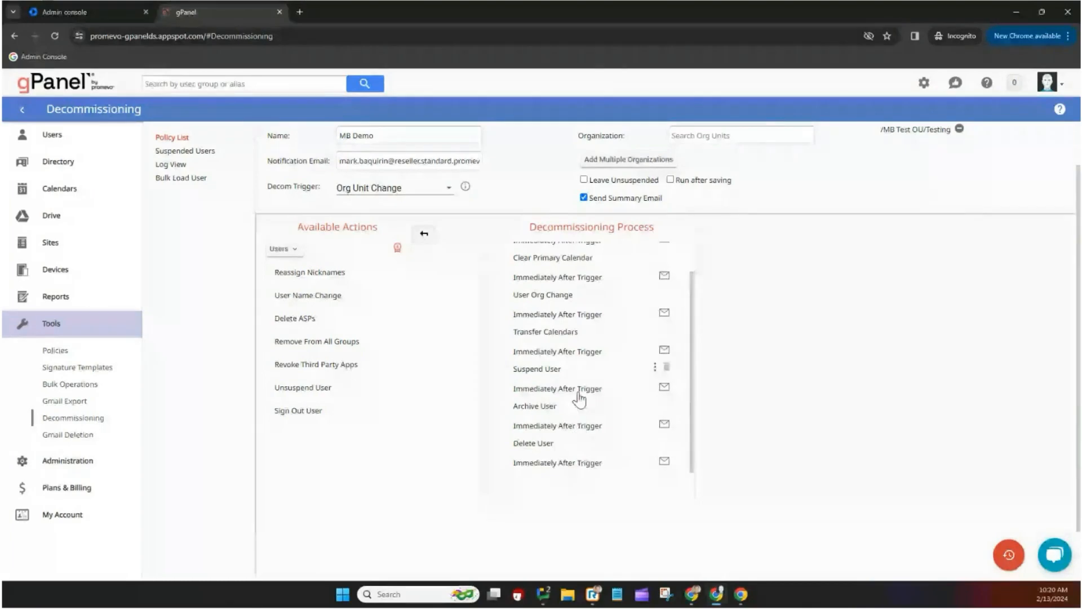
scroll(579, 400, up, 1)
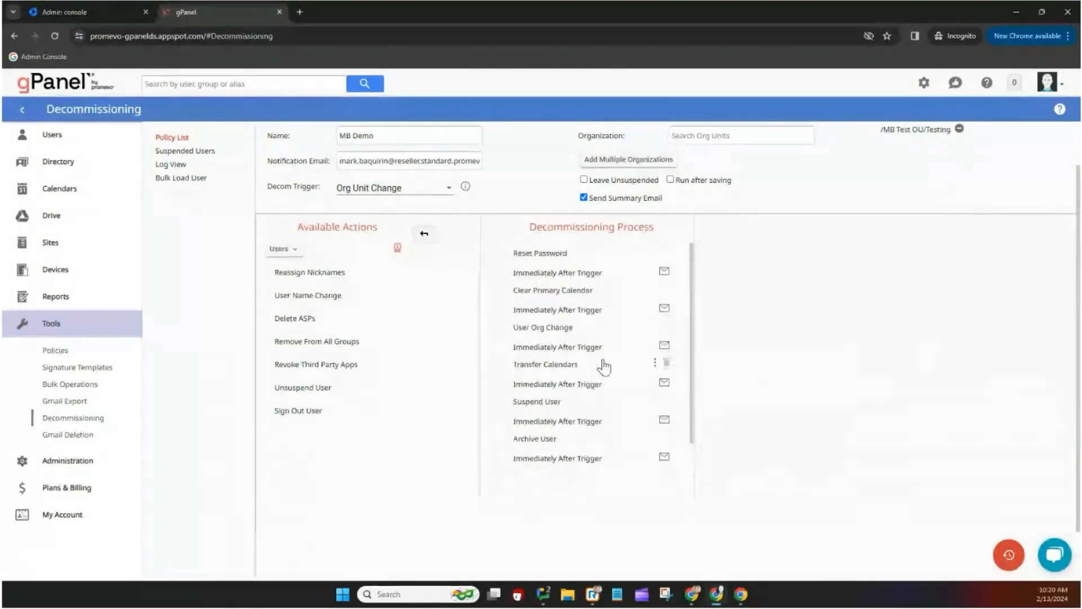
scroll(579, 354, down, 1)
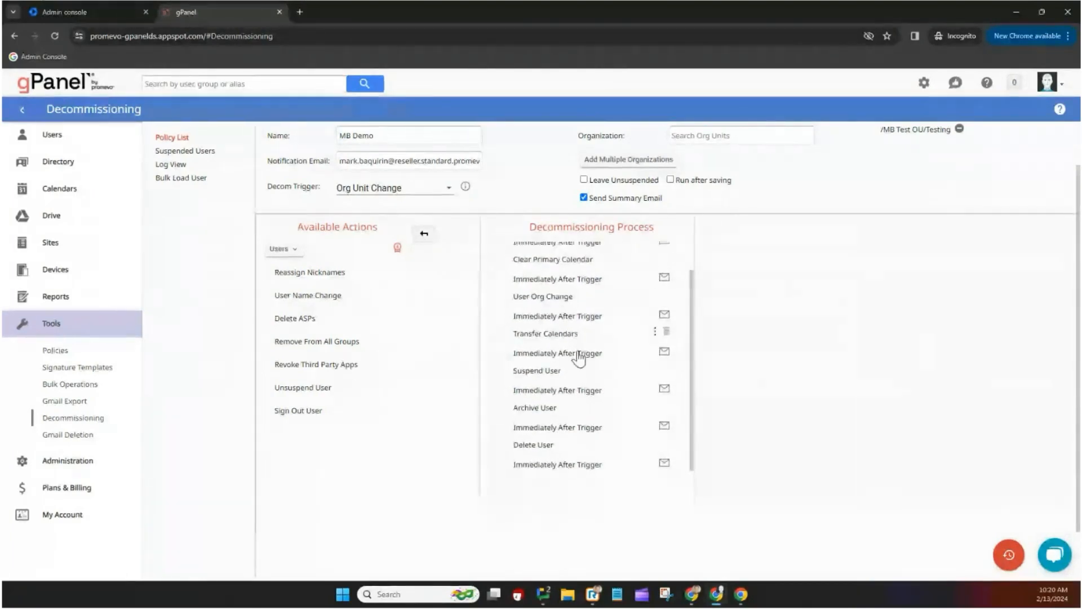
scroll(581, 350, up, 1)
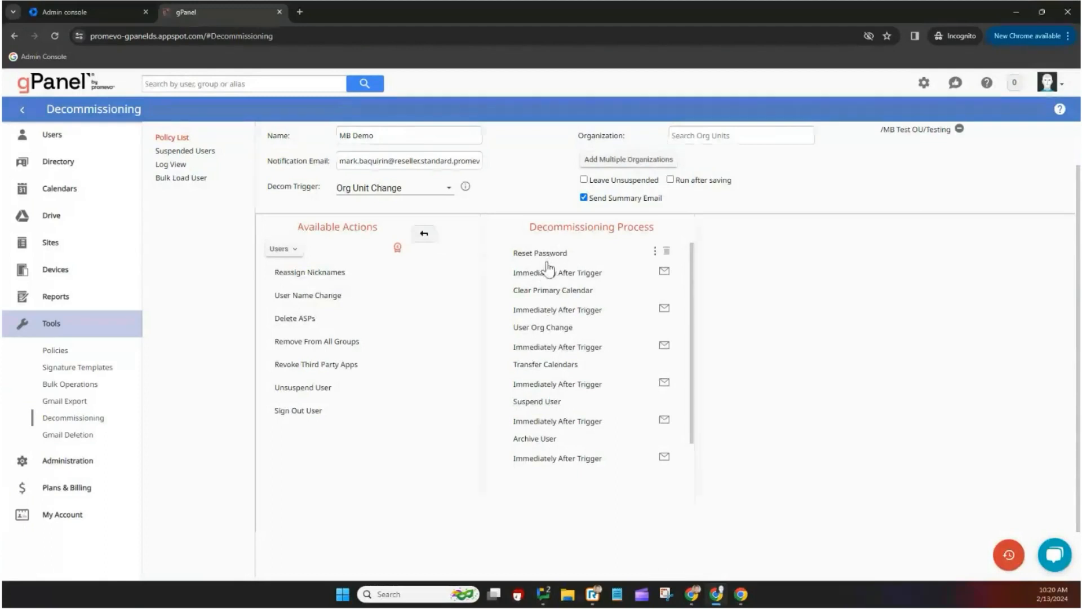
scroll(573, 371, down, 1)
scroll(575, 379, up, 1)
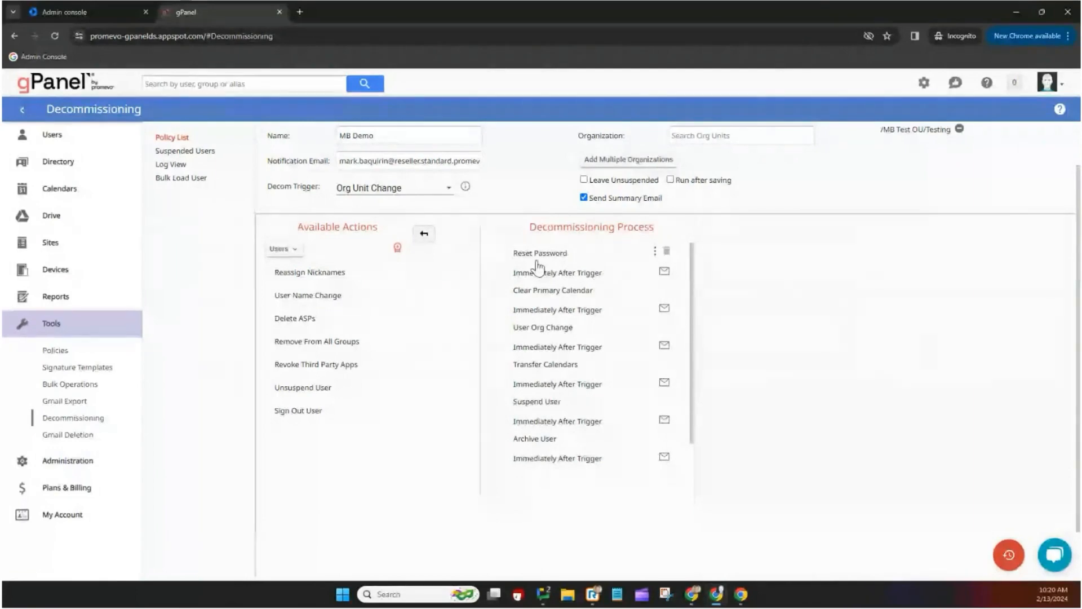
- Open the Reset Password action's settings, enable First Run and set it to 2 days out
click(537, 265)
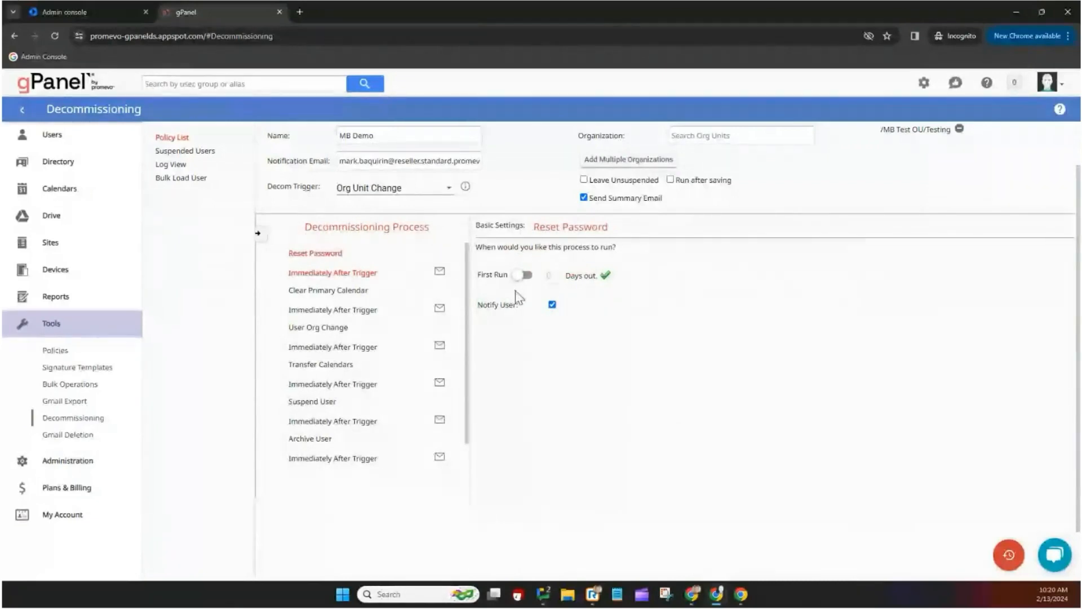
mouse_move(372, 322)
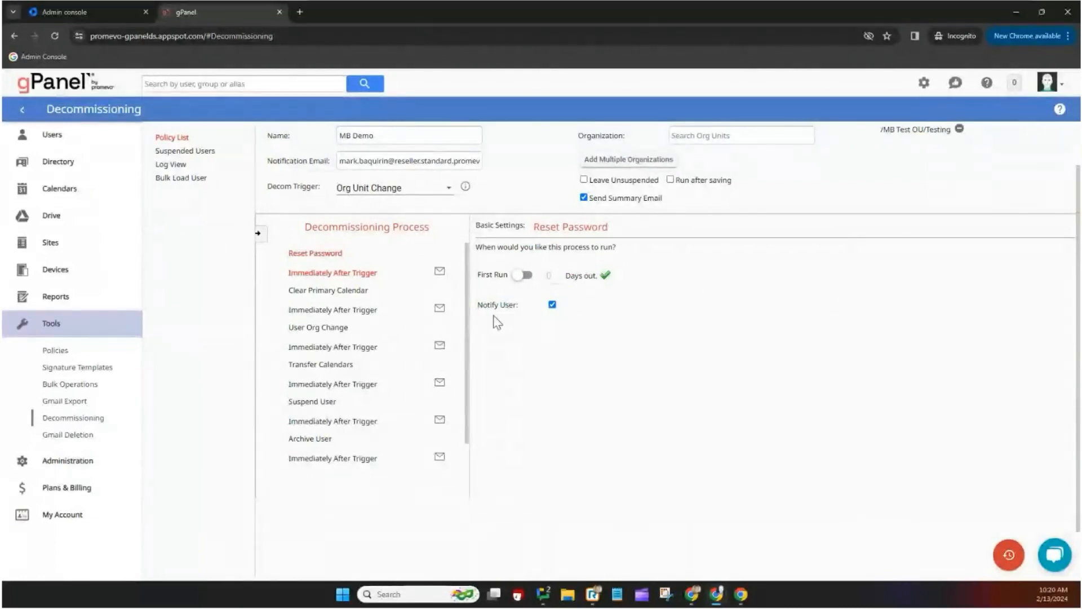
click(520, 276)
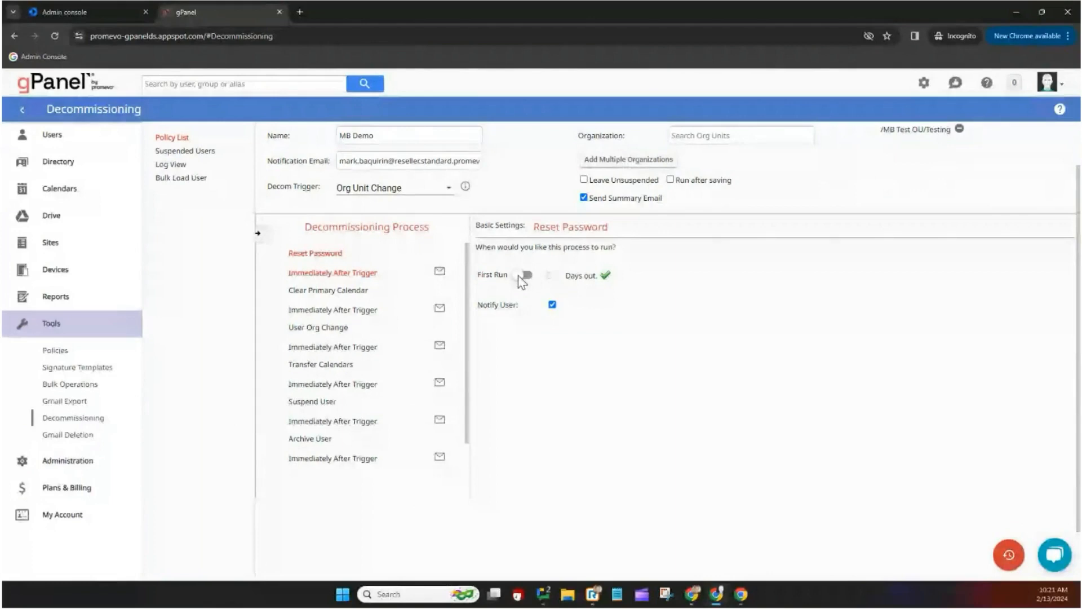
click(519, 276)
click(519, 277)
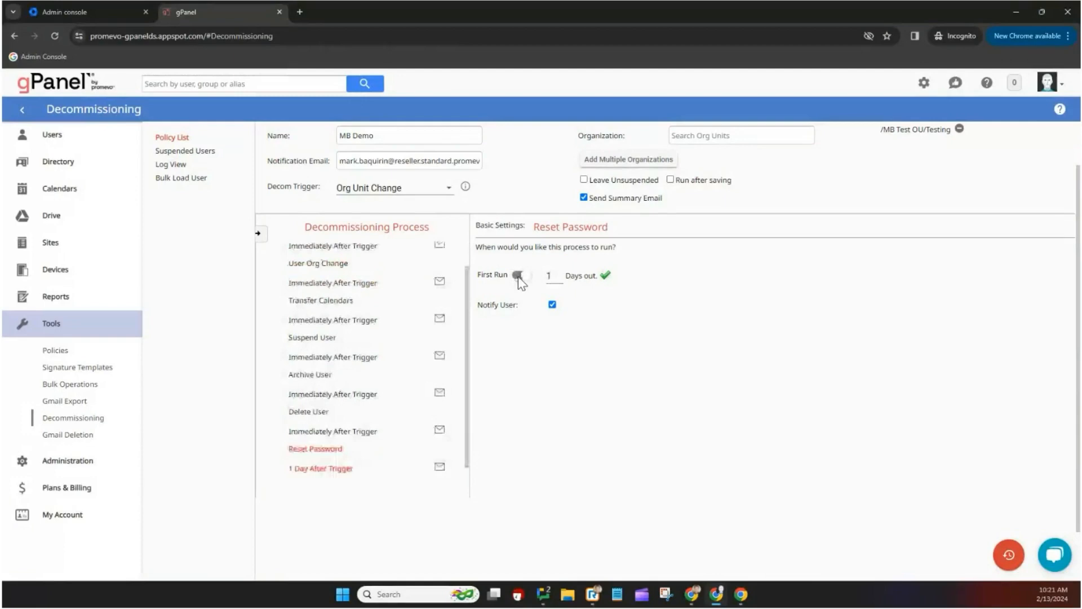
click(548, 276)
double_click(548, 276)
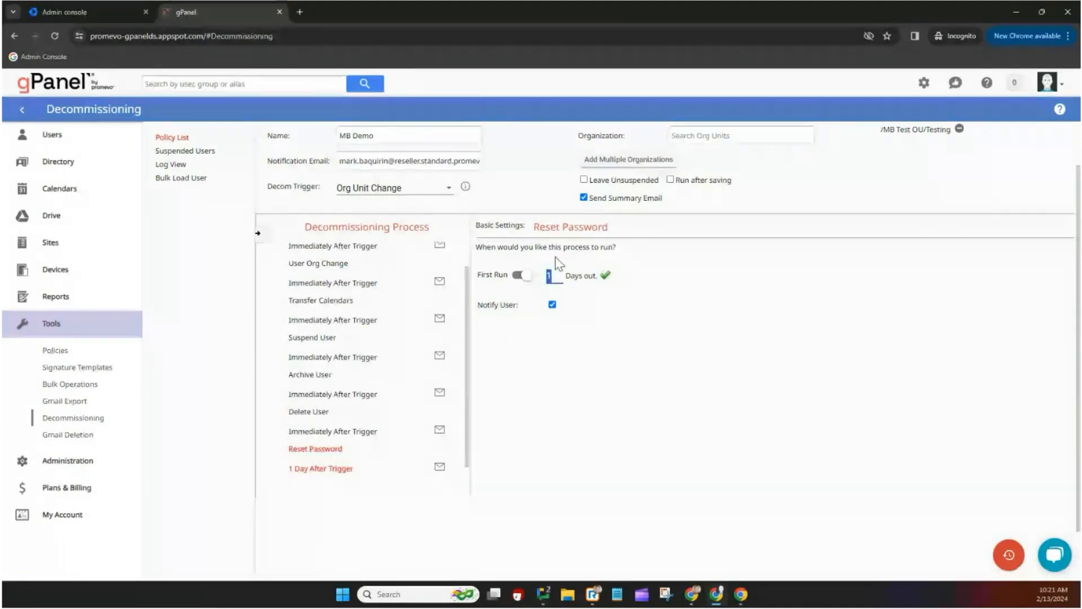
text(2)
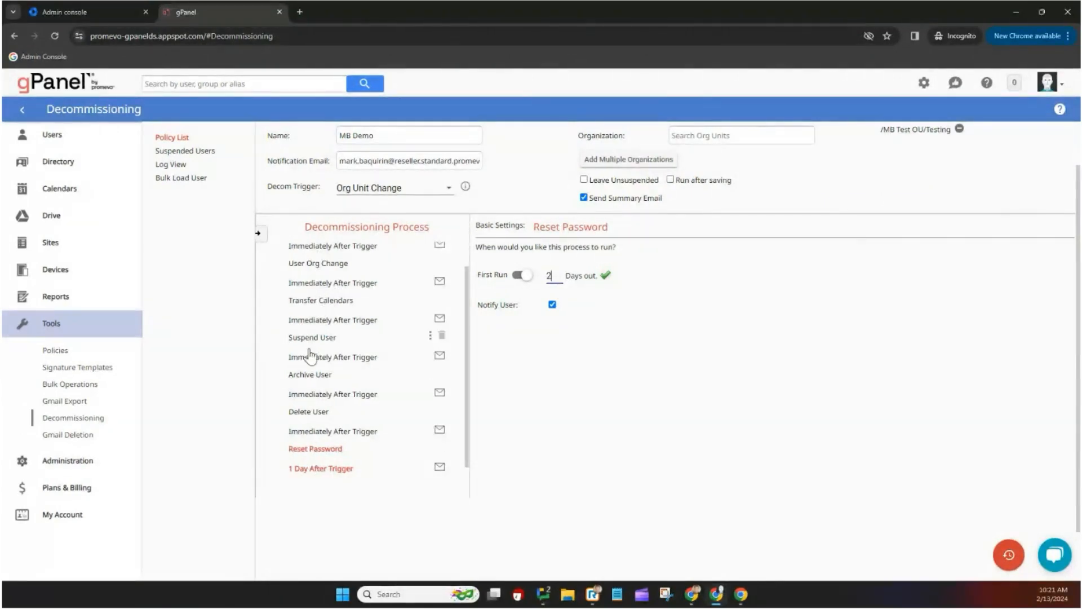
- Open the User Org Change action, enable First Run and set it to 4 days out
scroll(312, 266, up, 1)
click(299, 310)
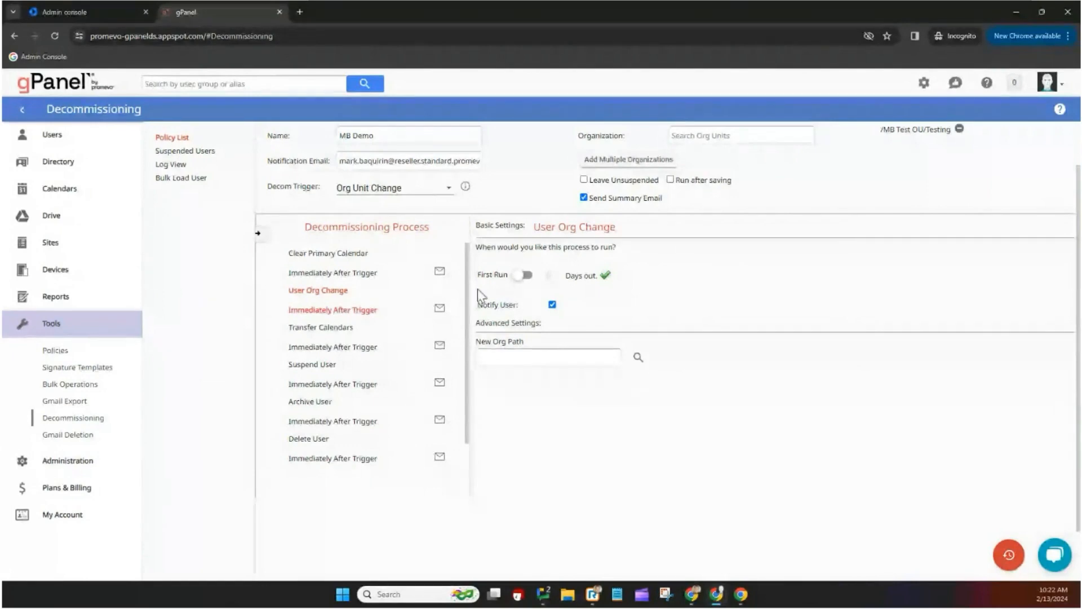
click(525, 276)
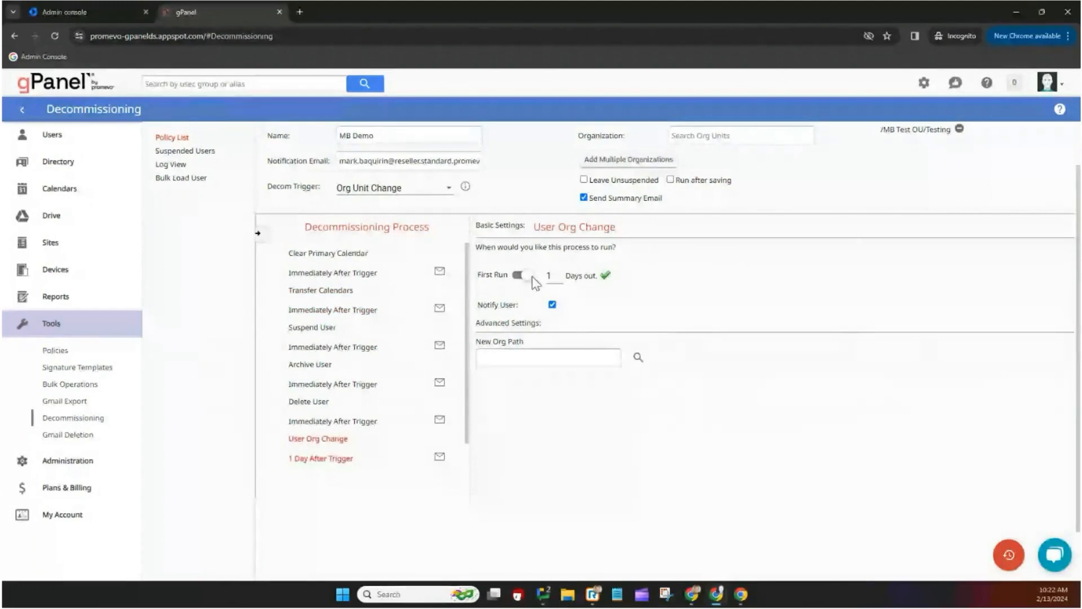
double_click(556, 277)
text(4)
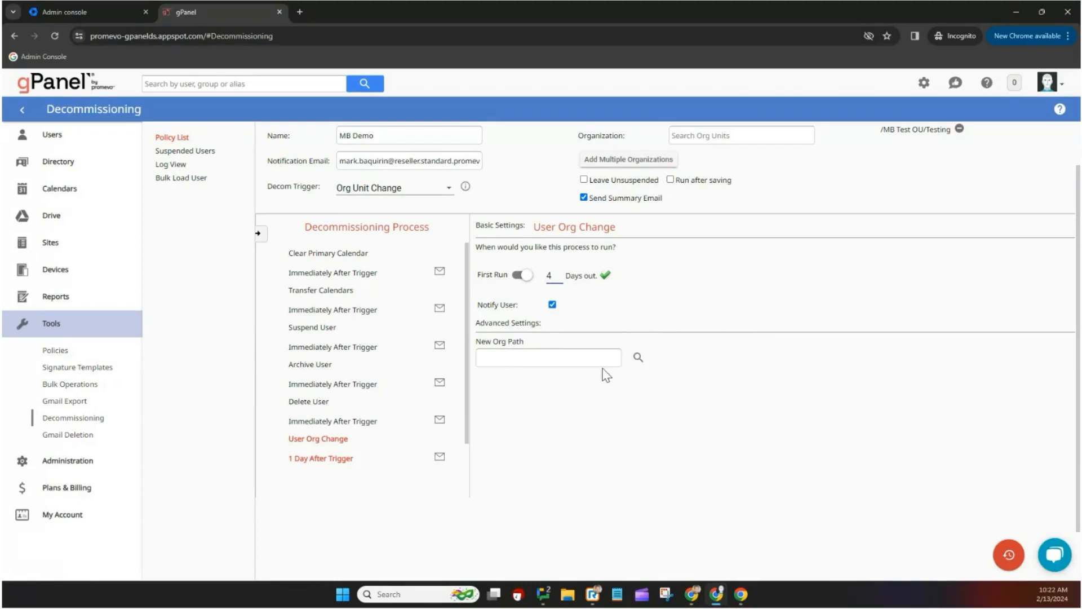
- Set the User Org Change action's New Org Path to Temp Employees
click(586, 358)
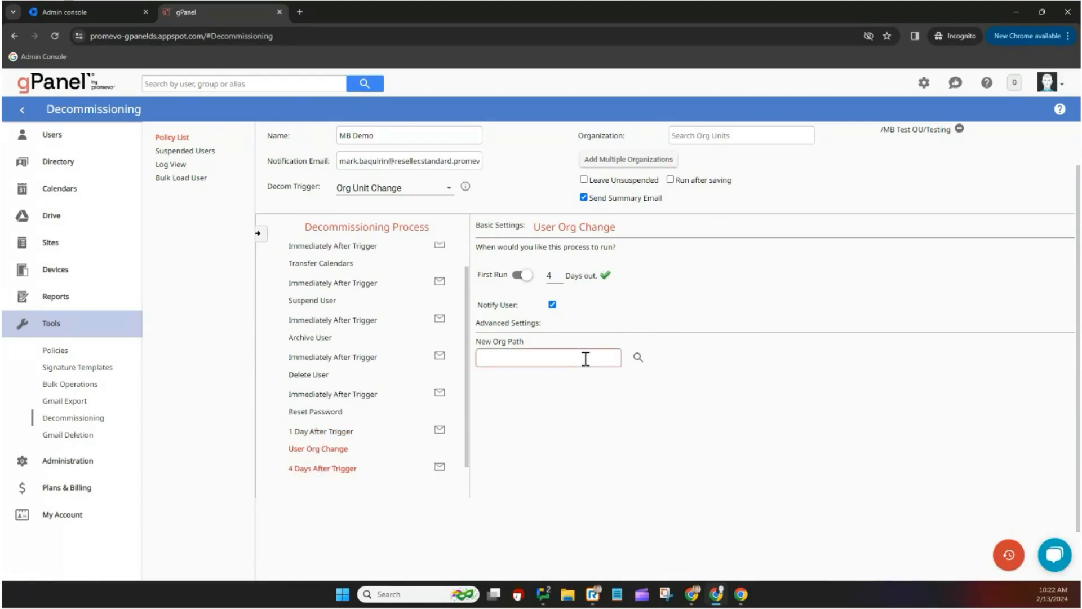
text(m)
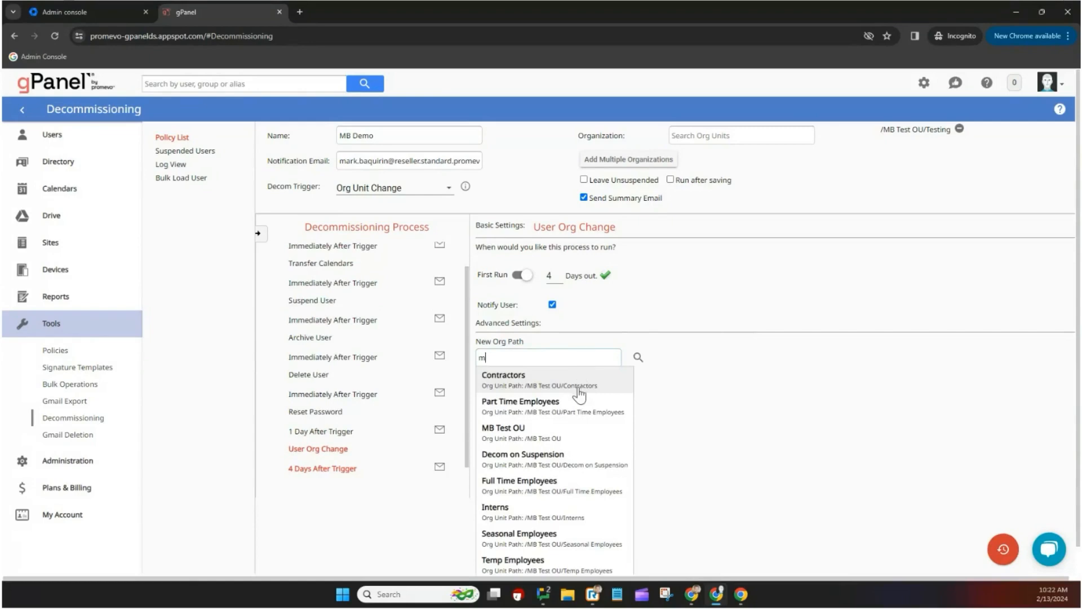
scroll(580, 428, down, 1)
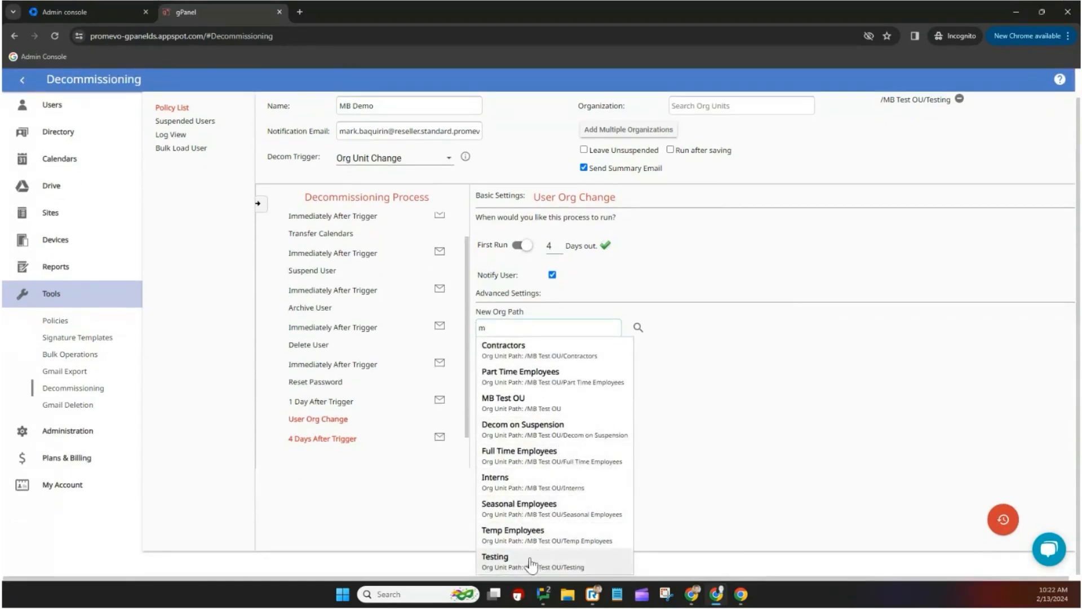
click(528, 536)
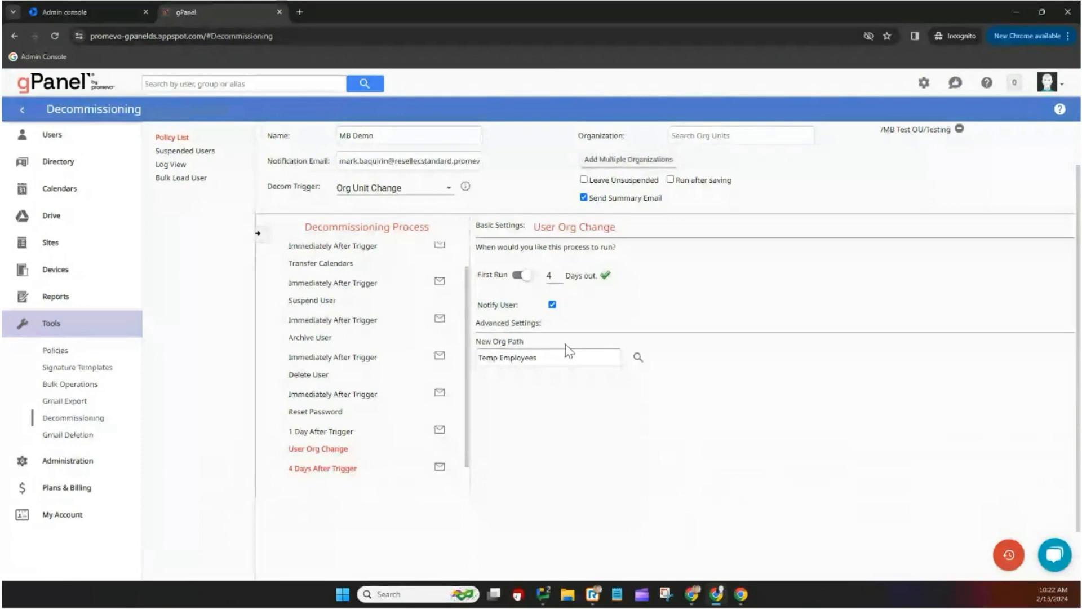
mouse_move(333, 374)
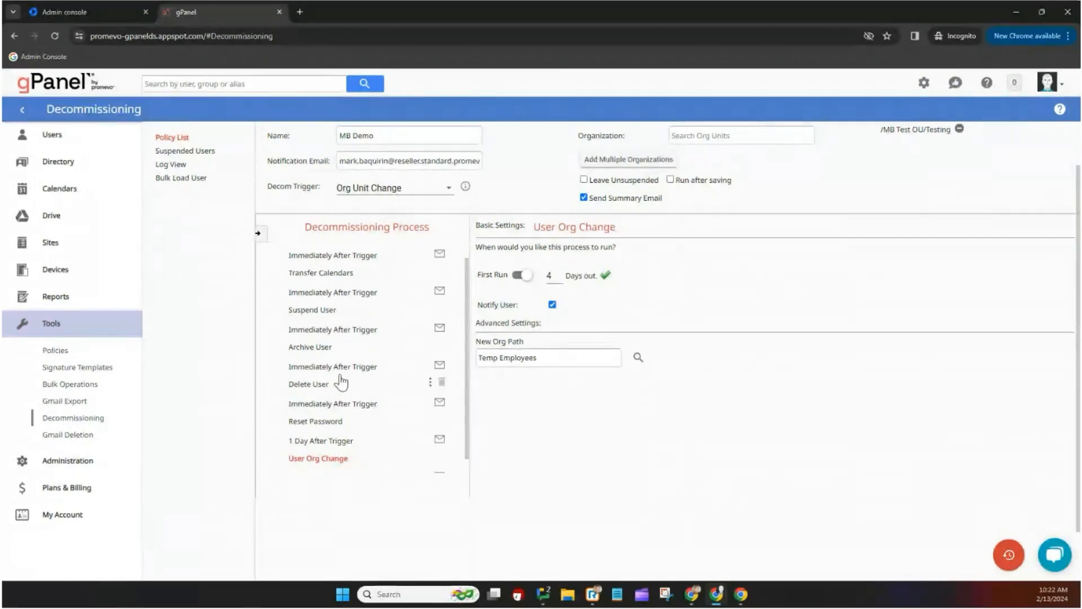
scroll(341, 378, down, 1)
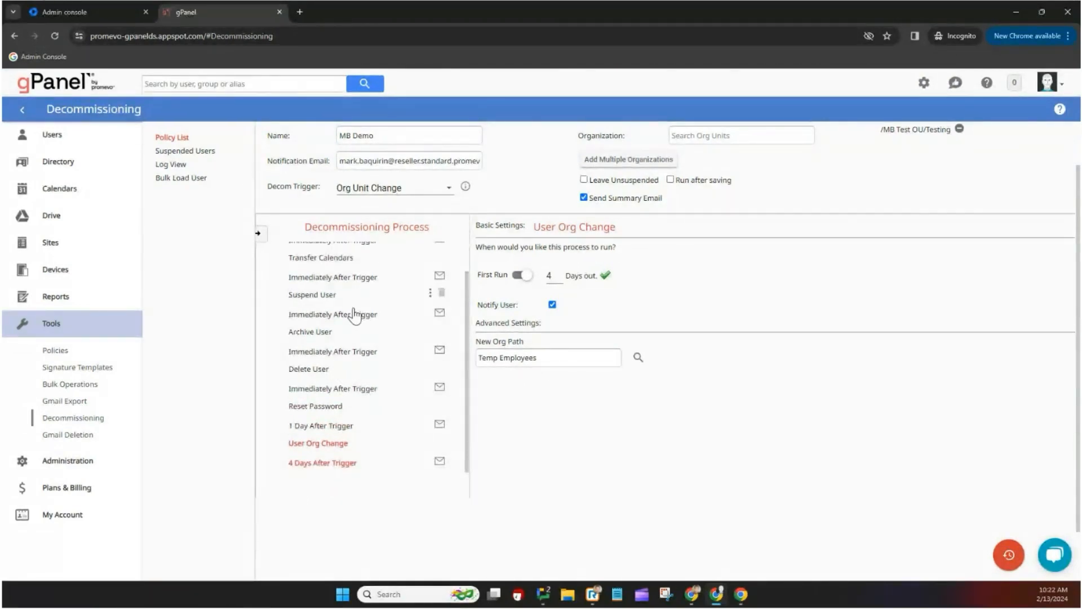
- Open the Clear Primary Calendar action and switch its First Run on and off again
scroll(352, 313, up, 1)
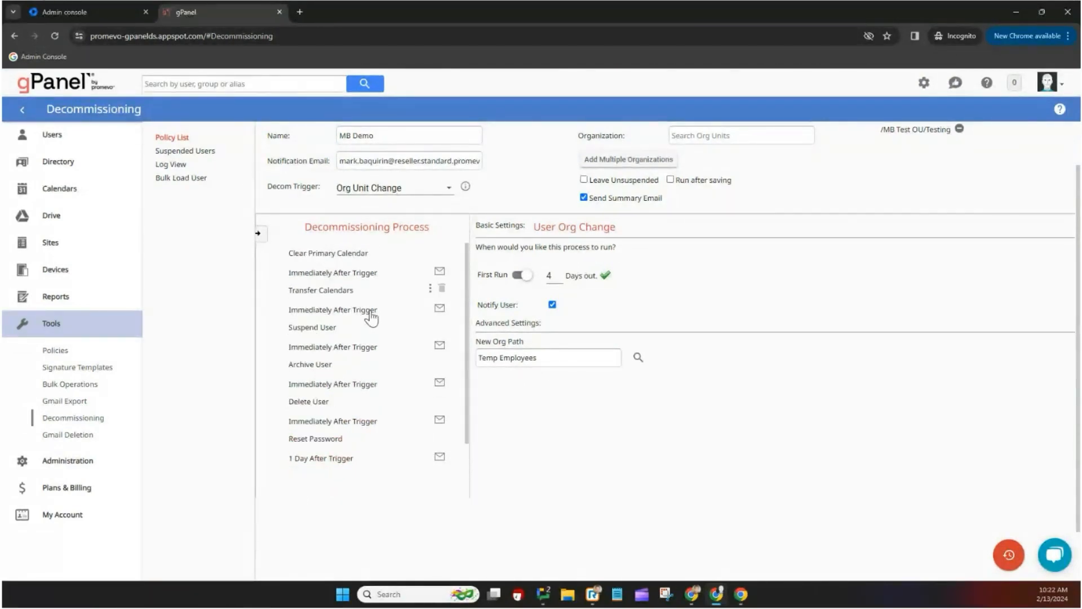
click(304, 260)
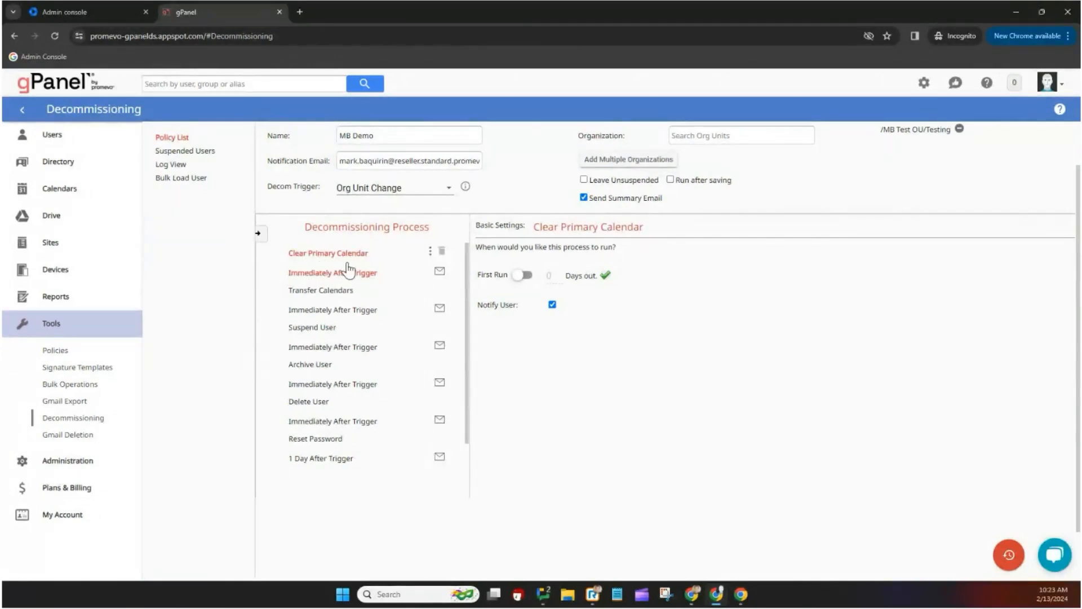
click(524, 276)
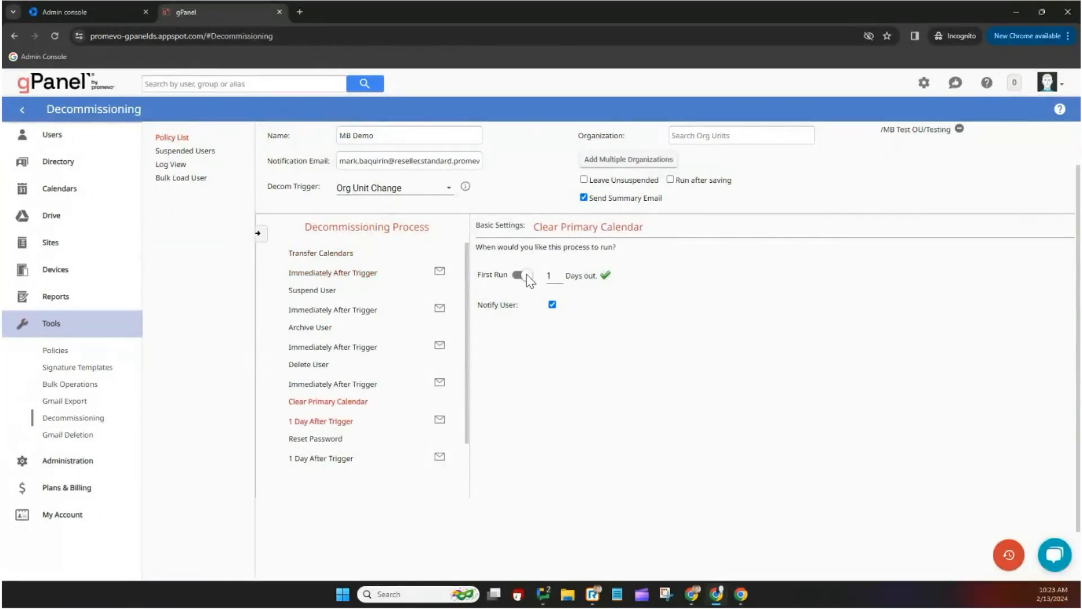
click(527, 275)
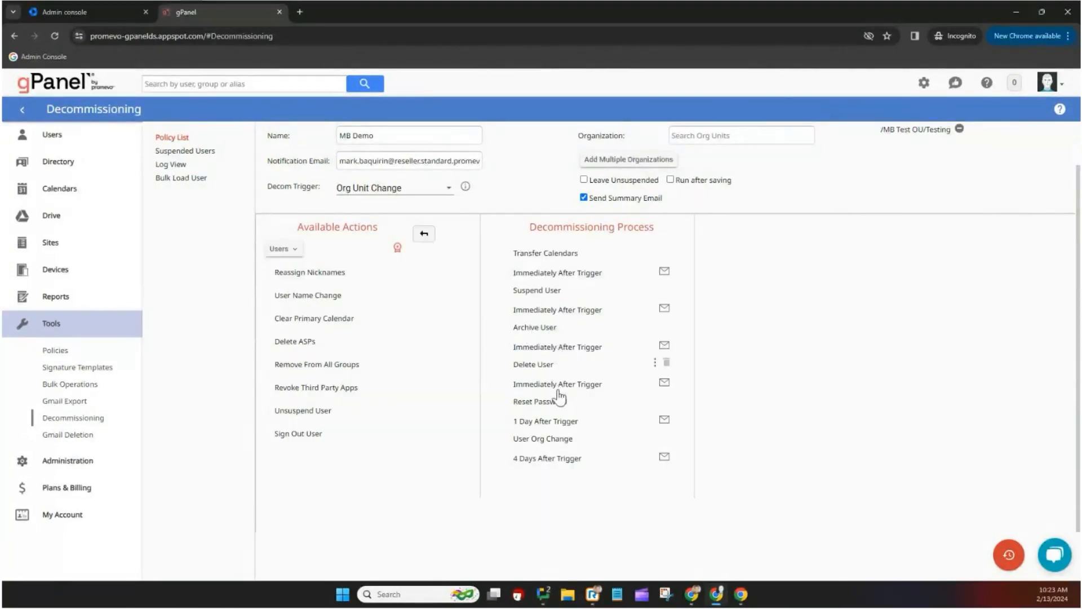
- Open the Transfer Calendars action, pick a destination user found by searching "m", and switch the destination to Manager
click(546, 253)
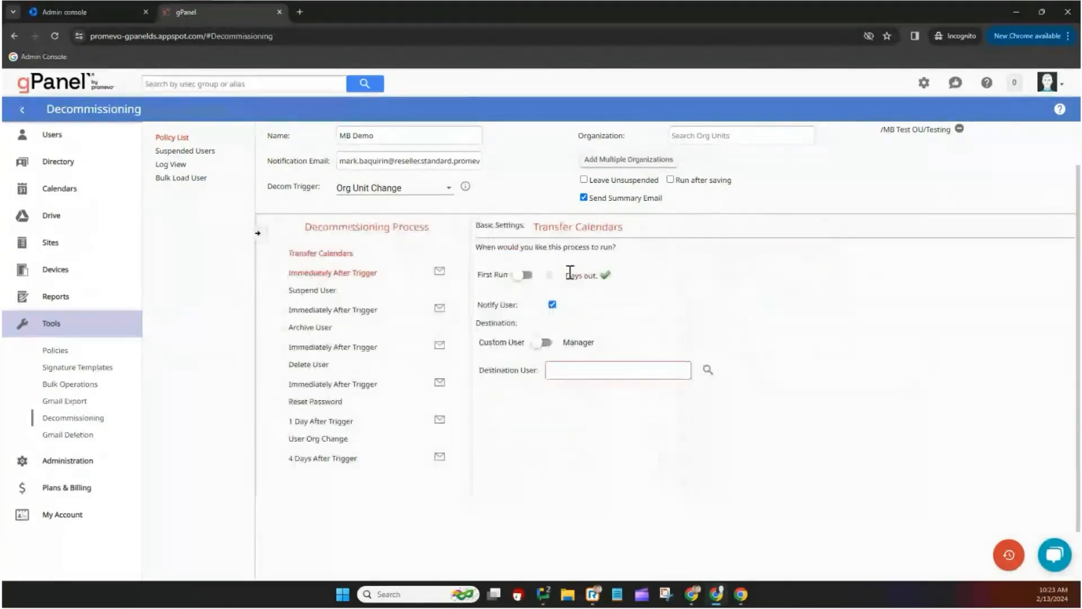
click(524, 275)
click(522, 275)
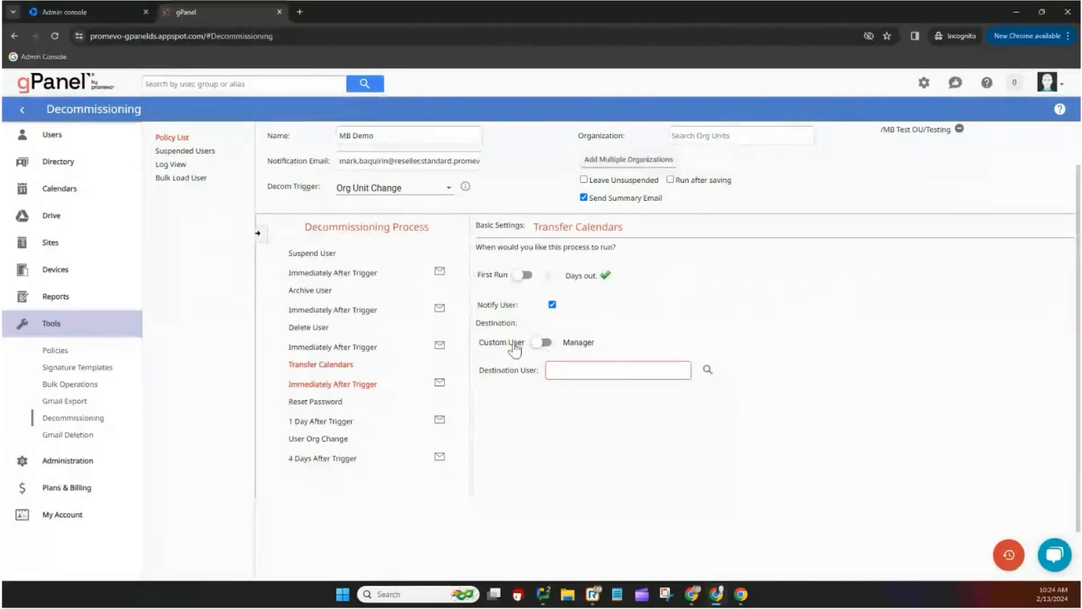
click(563, 370)
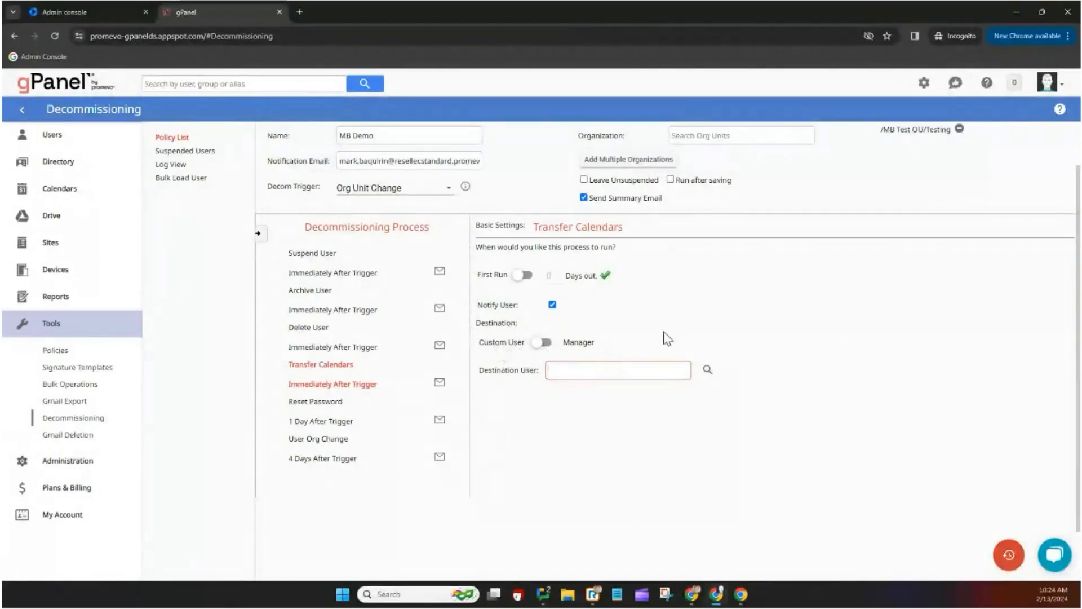
text(m)
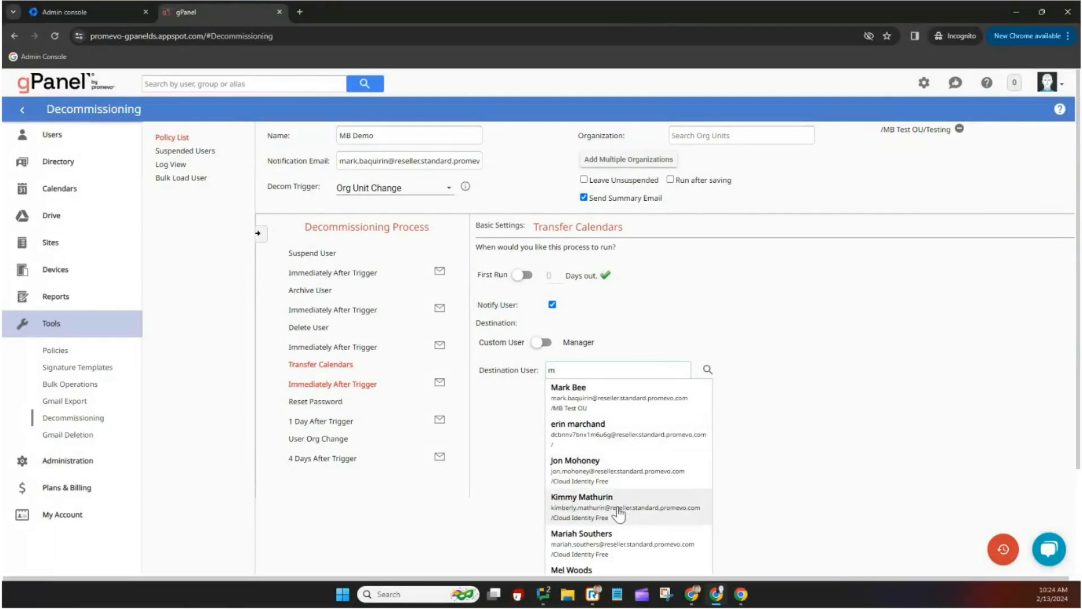
click(619, 513)
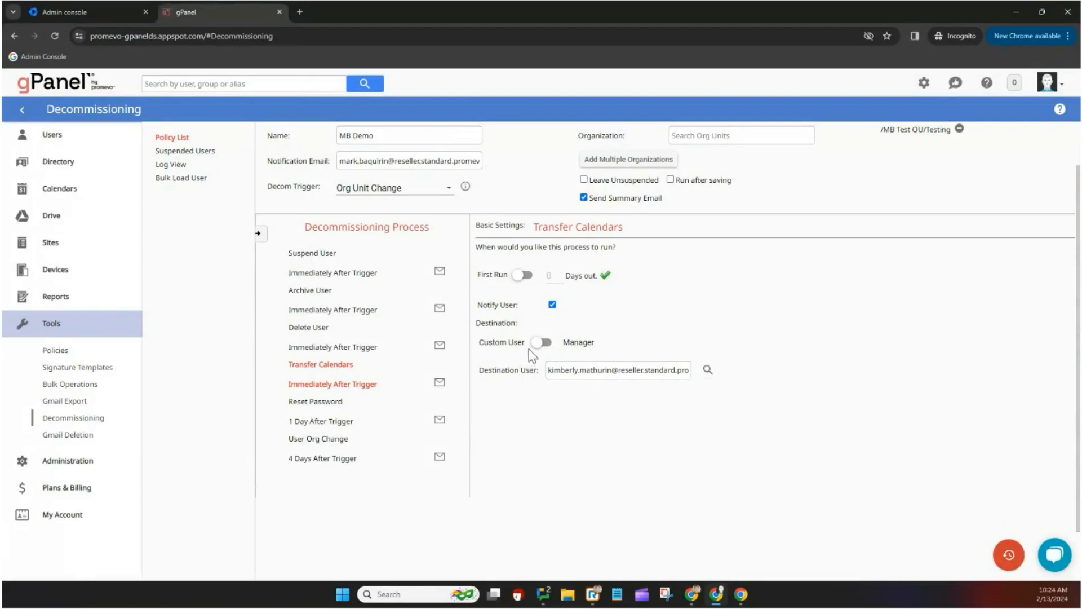
click(542, 344)
- Delete Transfer Calendars and every remaining action from the decommissioning process
mouse_move(320, 428)
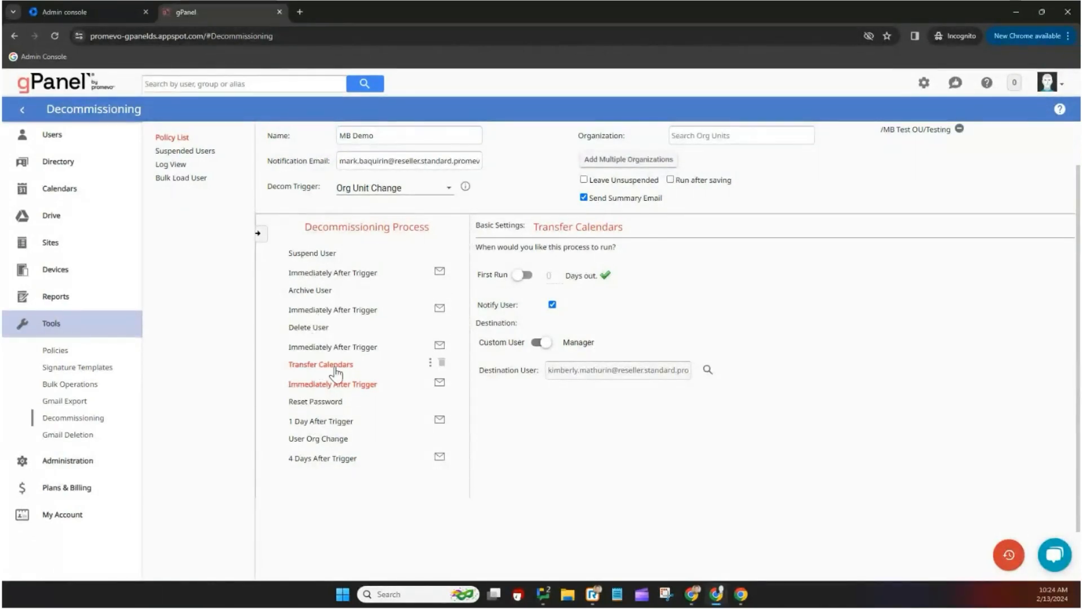
click(442, 363)
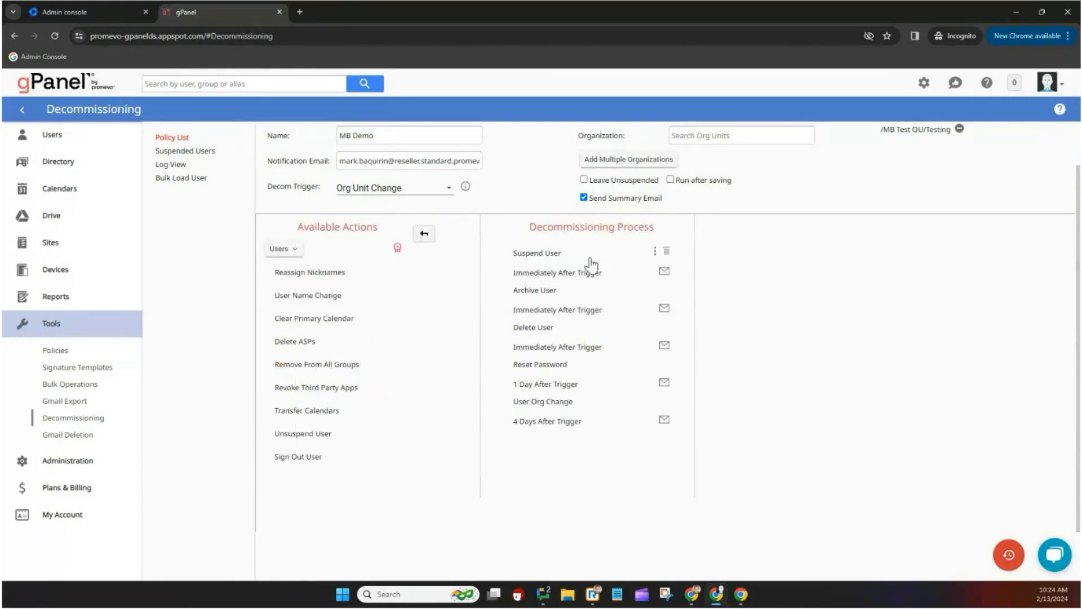
click(667, 251)
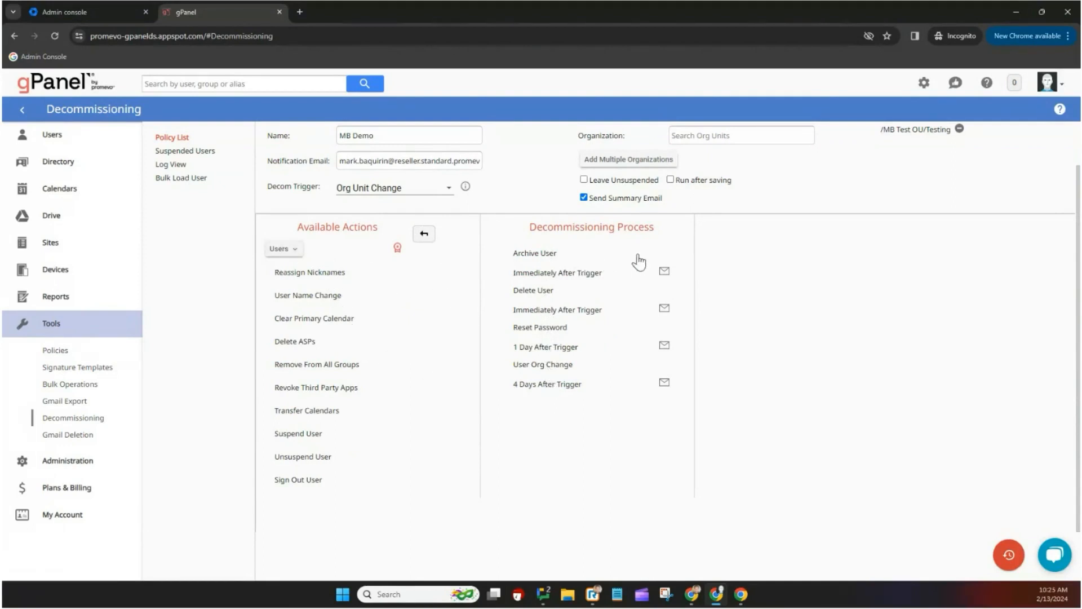
click(666, 253)
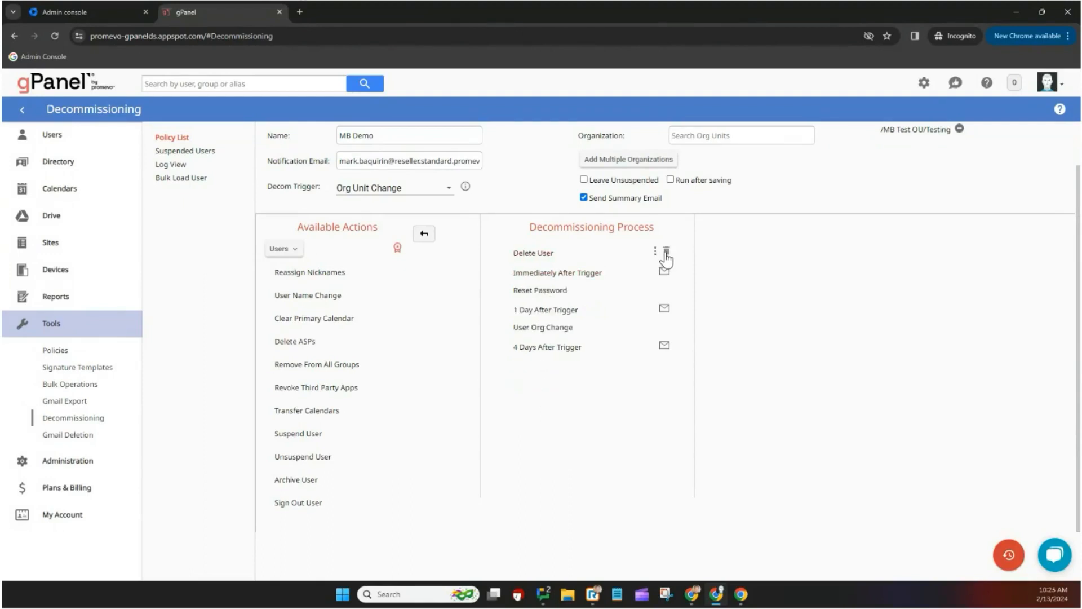
click(666, 252)
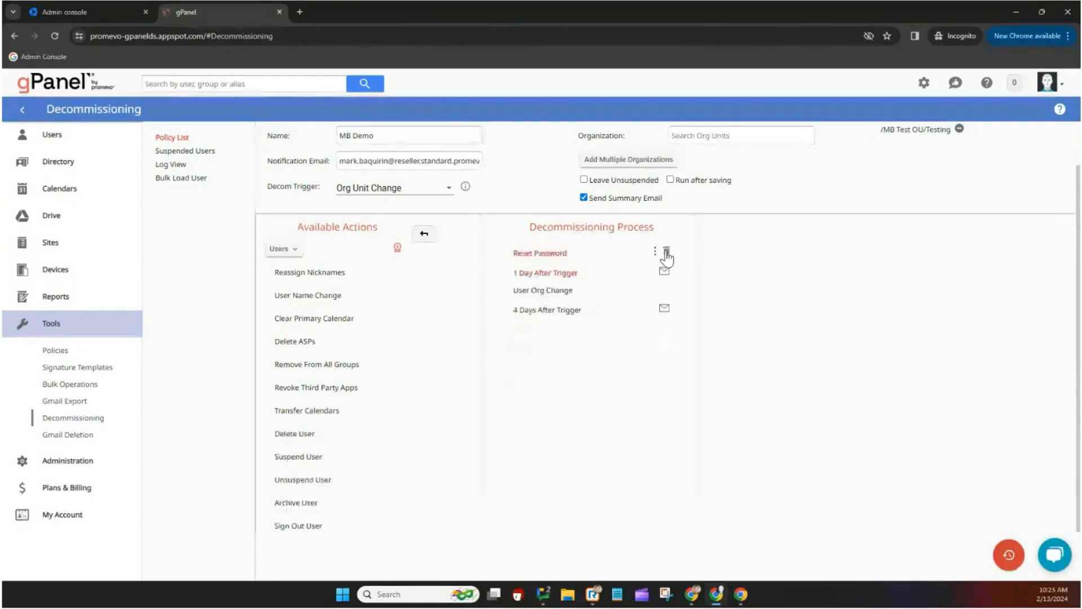
click(666, 253)
click(666, 252)
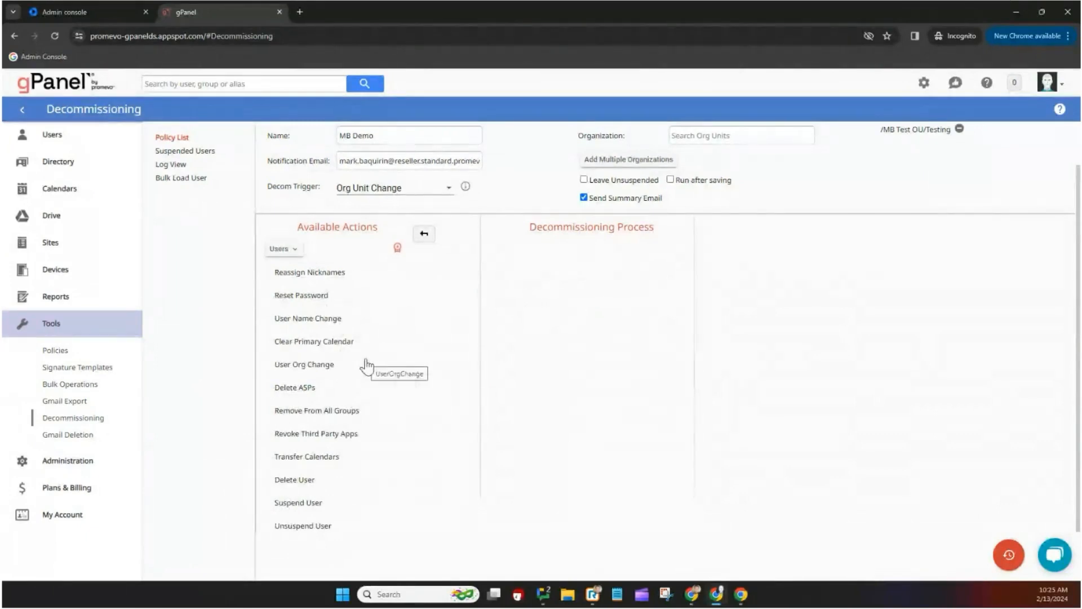
- Switch the available actions category to Documents
click(292, 252)
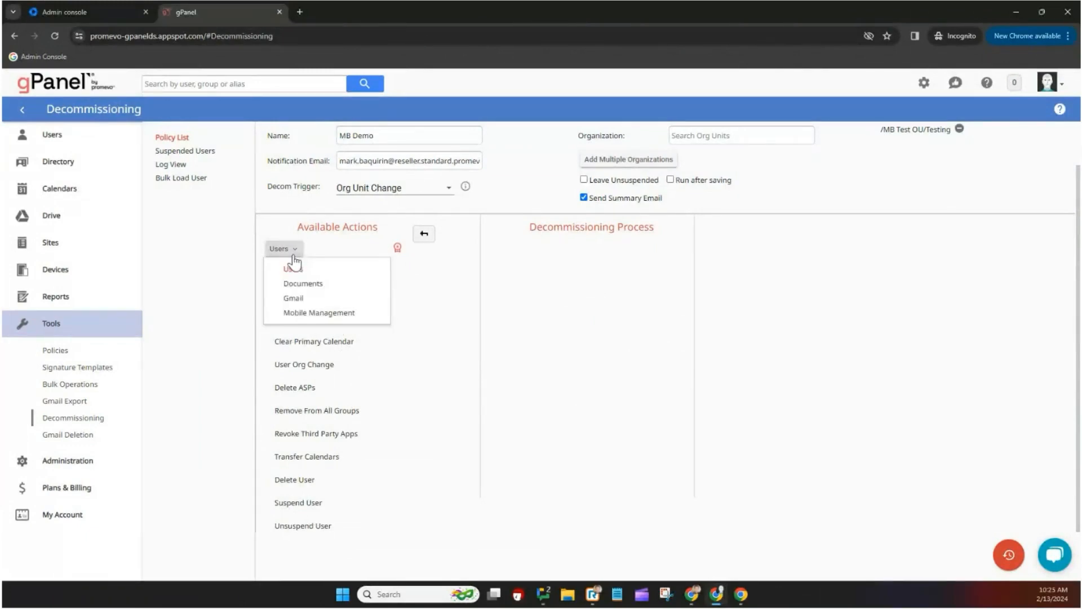
click(315, 283)
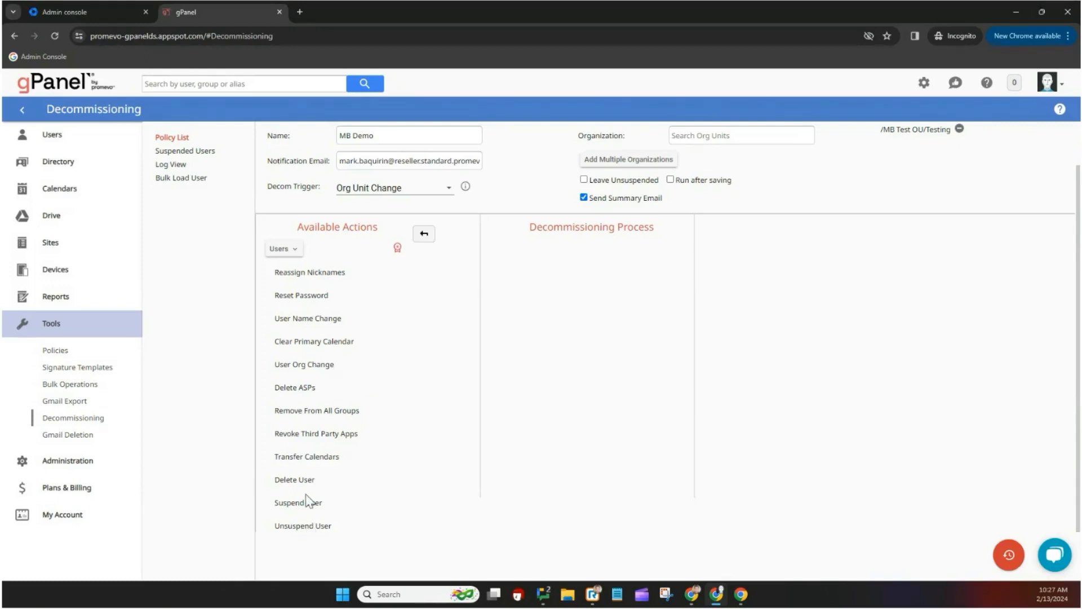
click(282, 249)
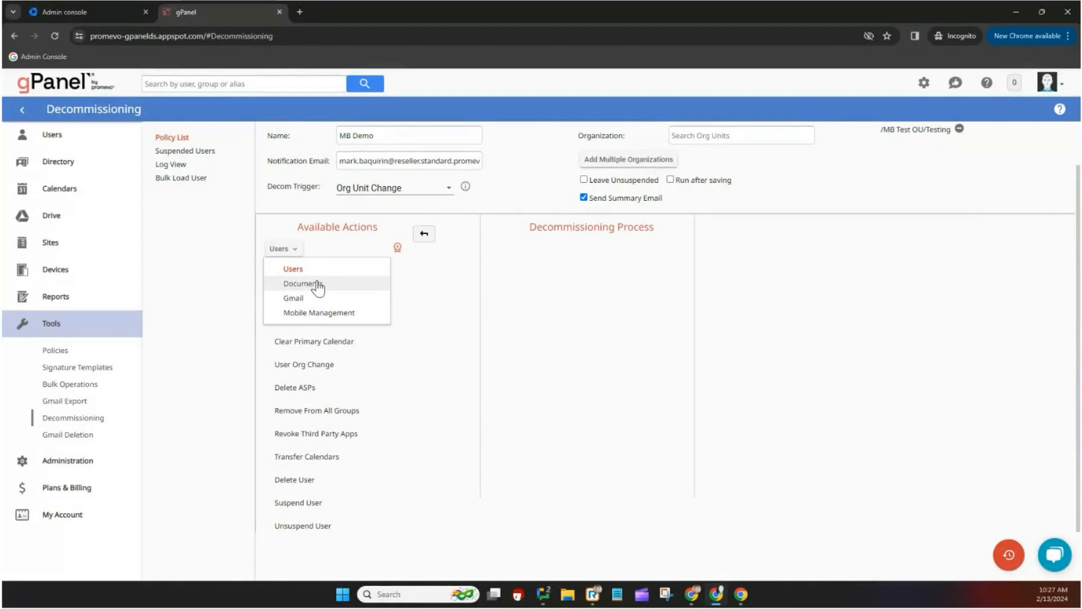
click(318, 285)
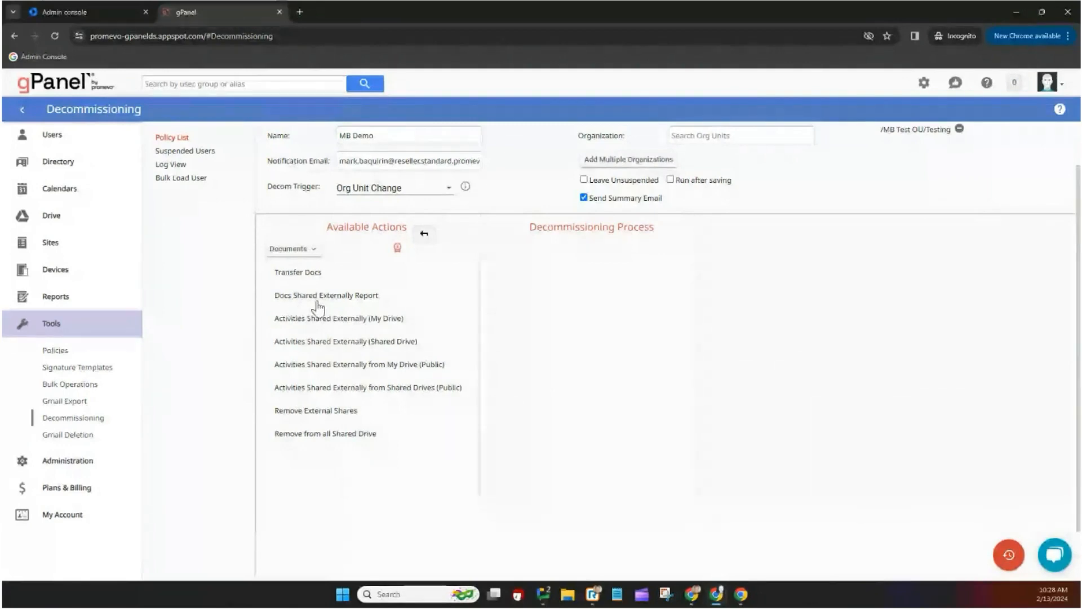
- Add the Docs Shared Externally Report action to the process, then delete it again
drag(372, 304, 447, 307)
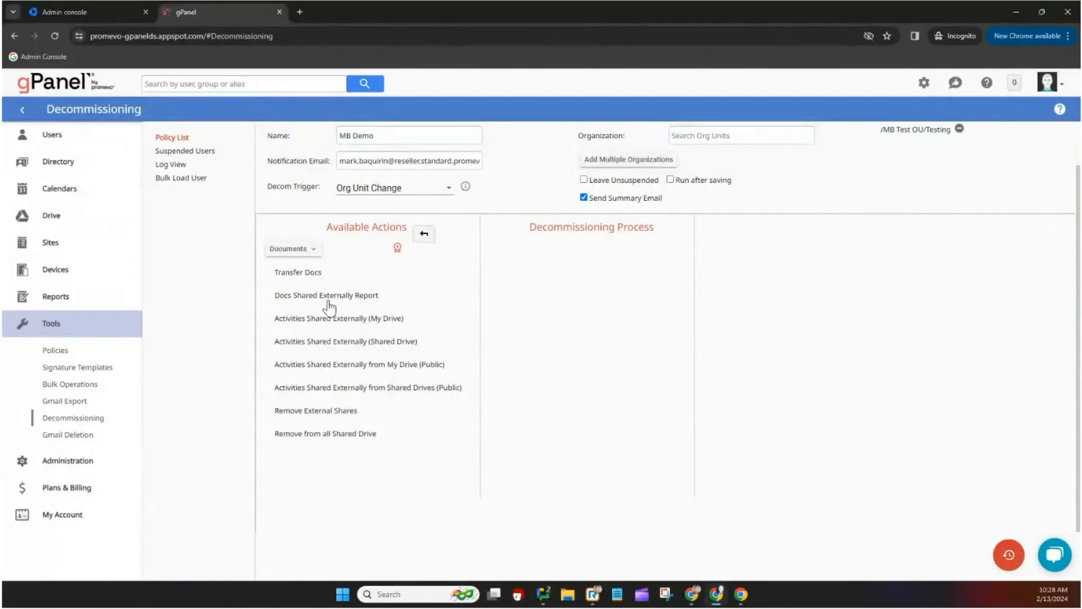
drag(329, 302, 561, 259)
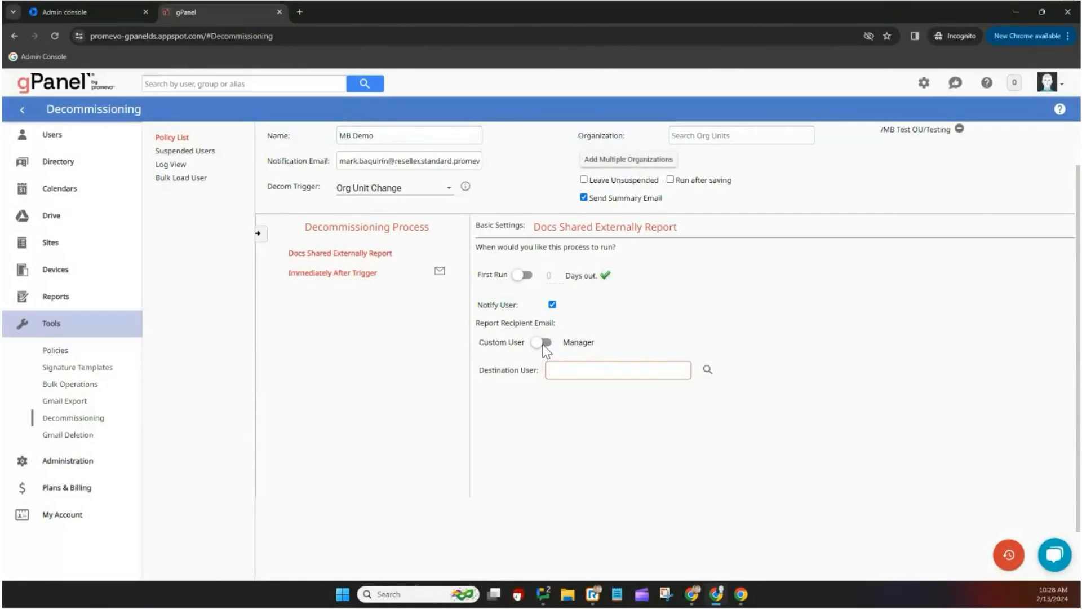
click(599, 371)
click(265, 236)
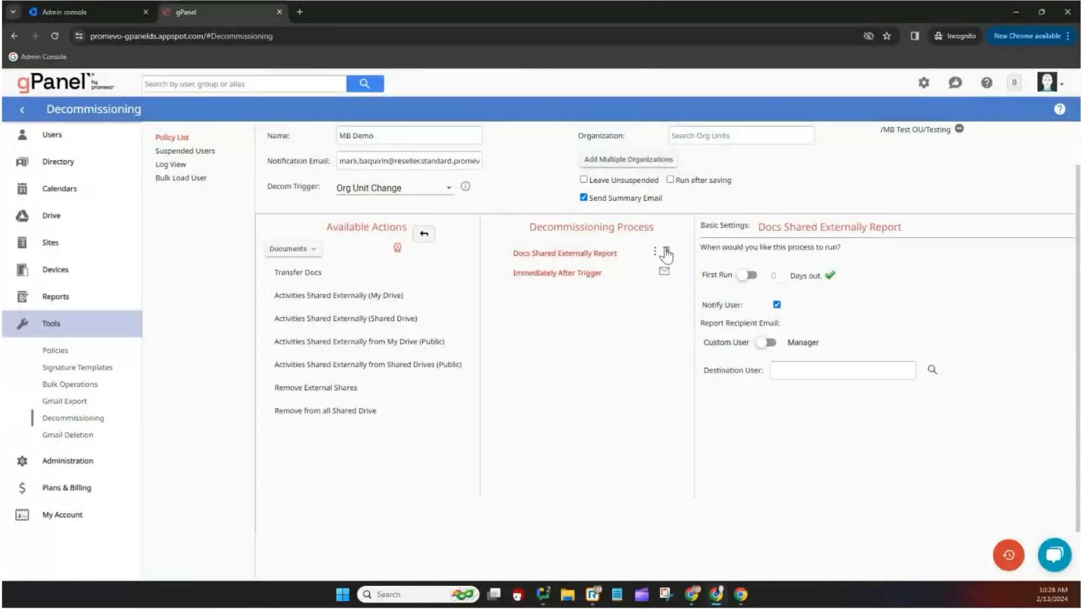
click(667, 253)
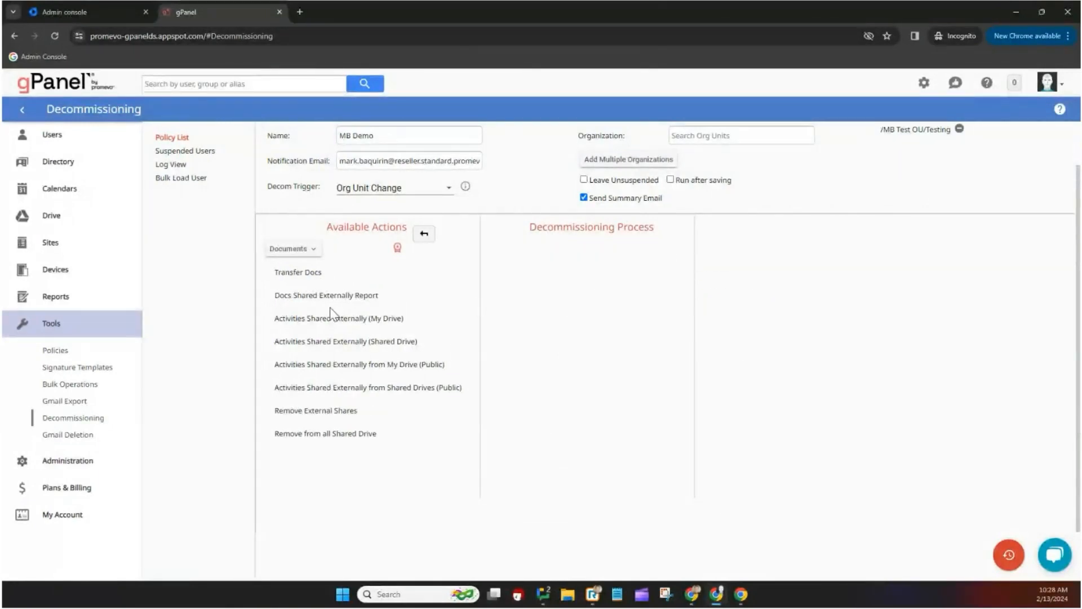
- Add Transfer Docs, Remove External Shares and Remove from all Shared Drive to the process, checking Transfer Docs' destination options
click(299, 274)
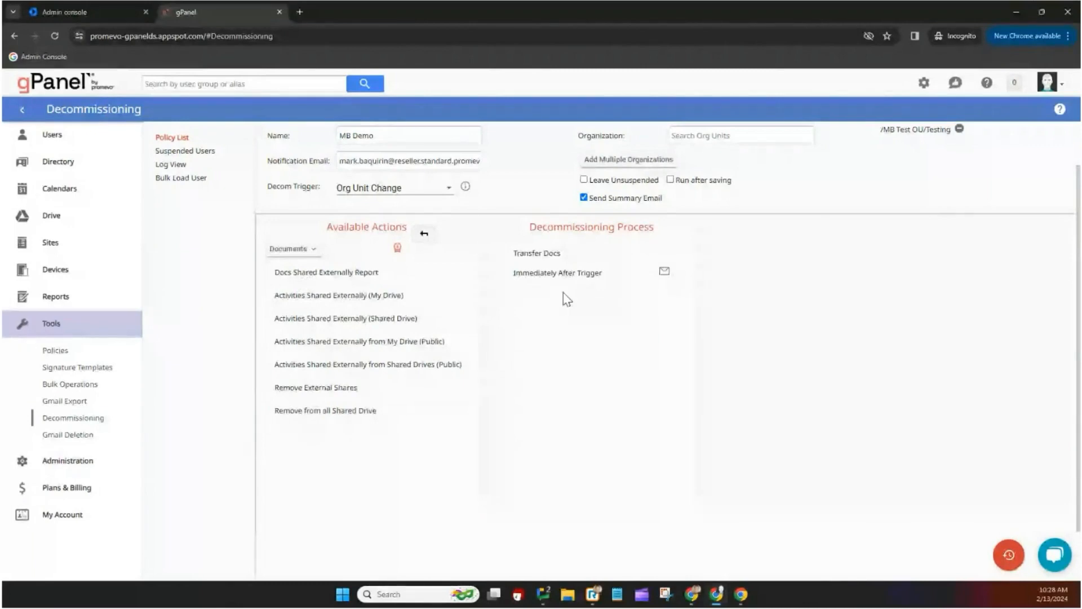
mouse_move(551, 284)
click(545, 282)
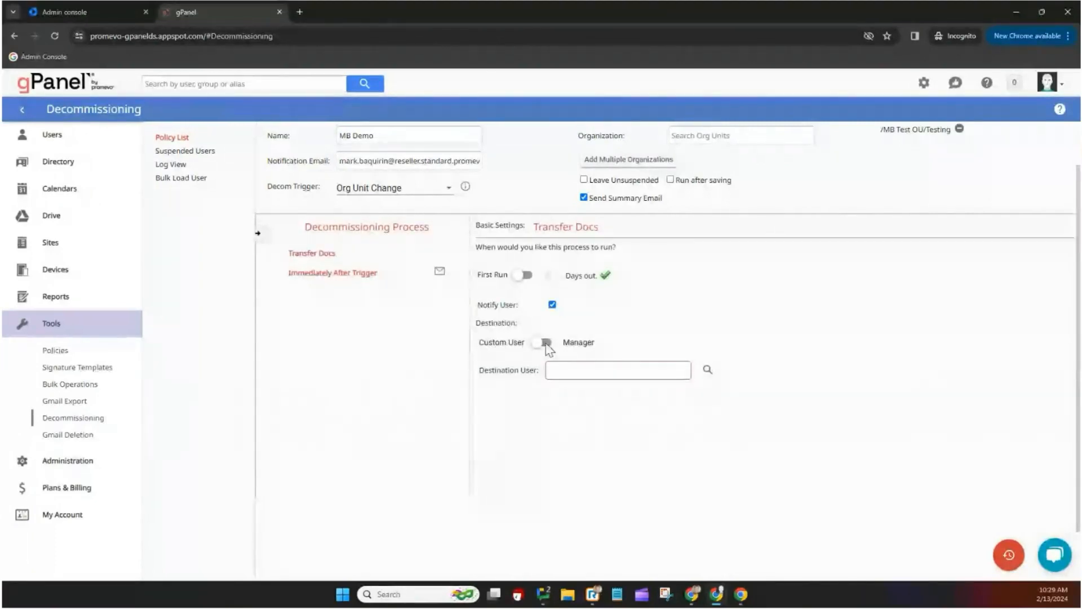
click(546, 343)
click(544, 343)
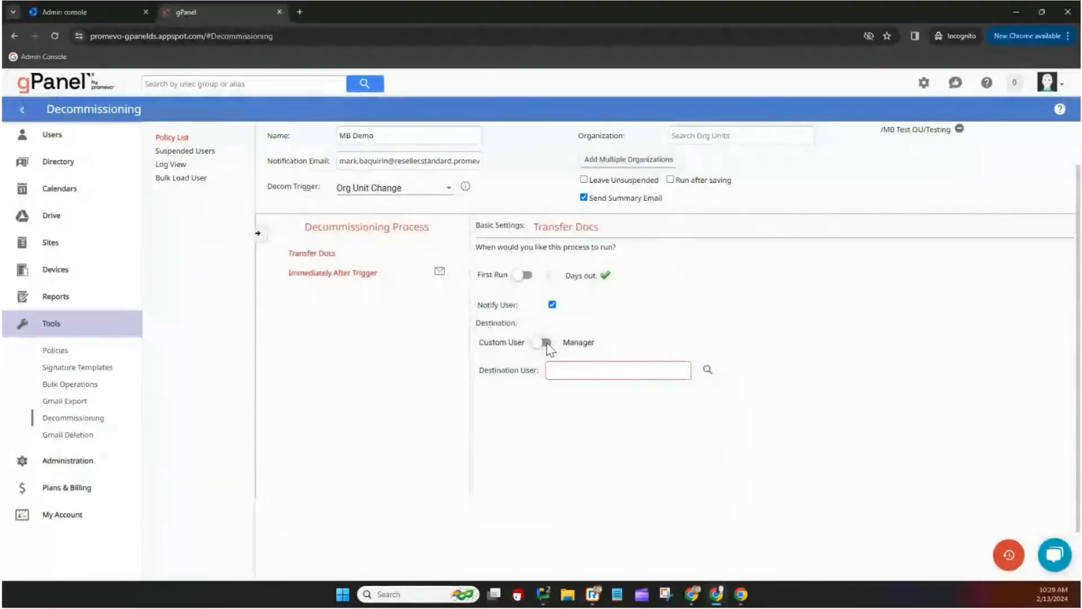
click(579, 370)
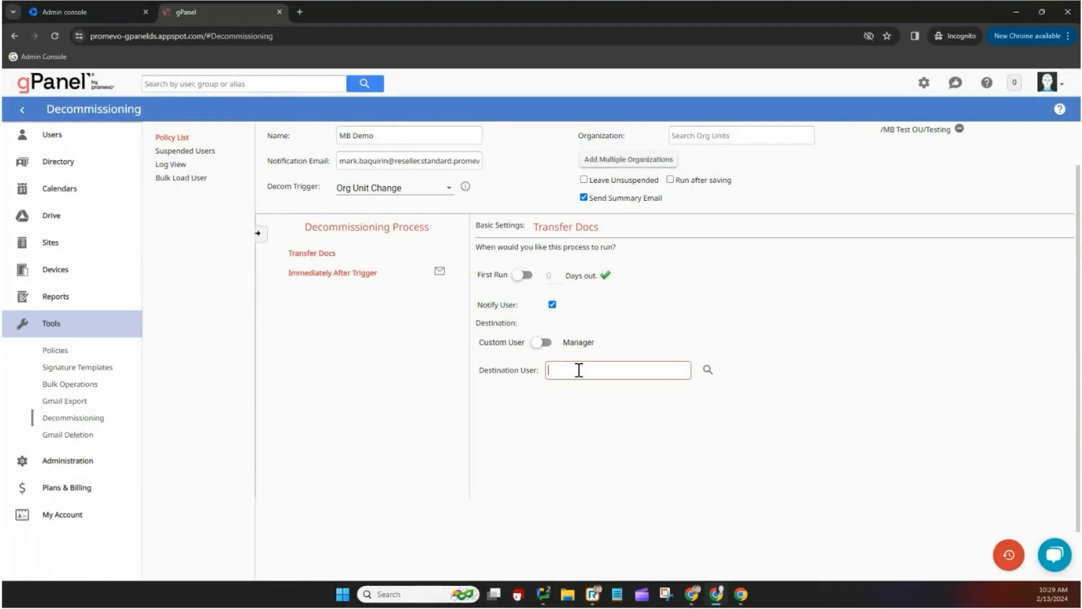
click(261, 234)
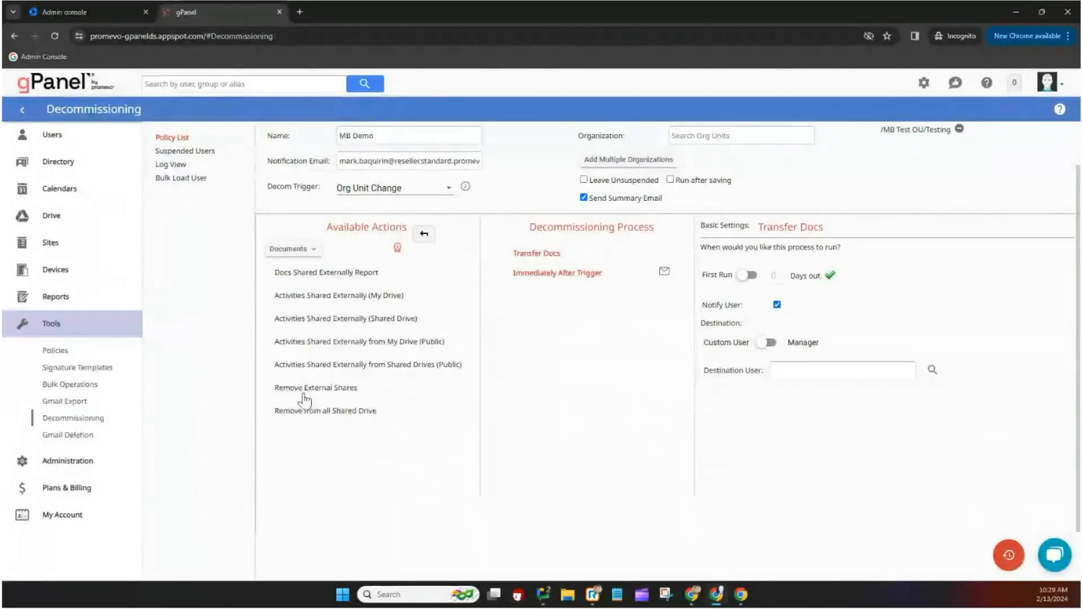
click(286, 390)
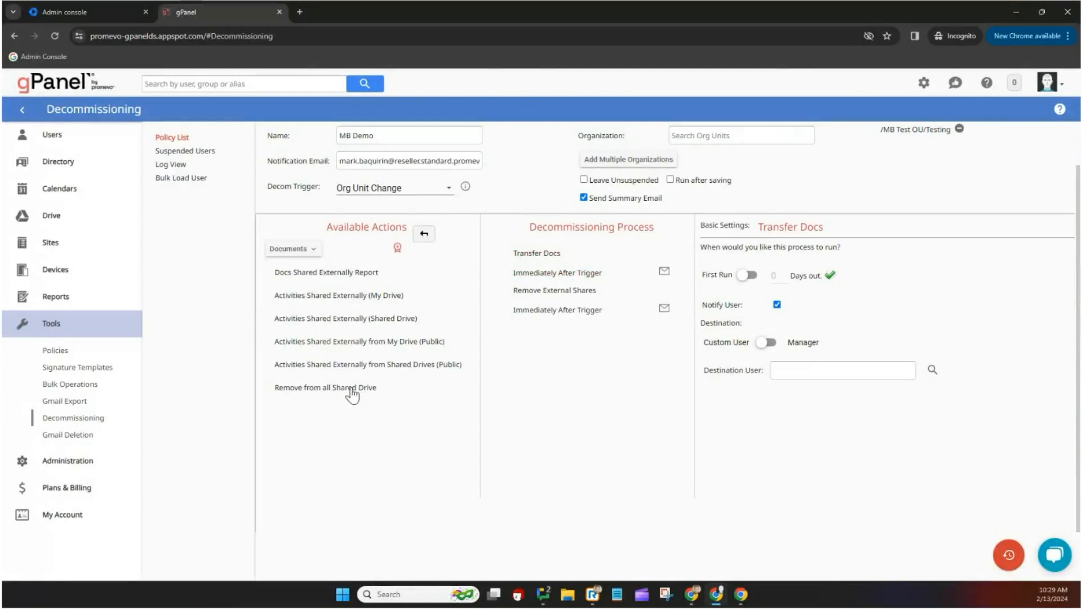
click(302, 391)
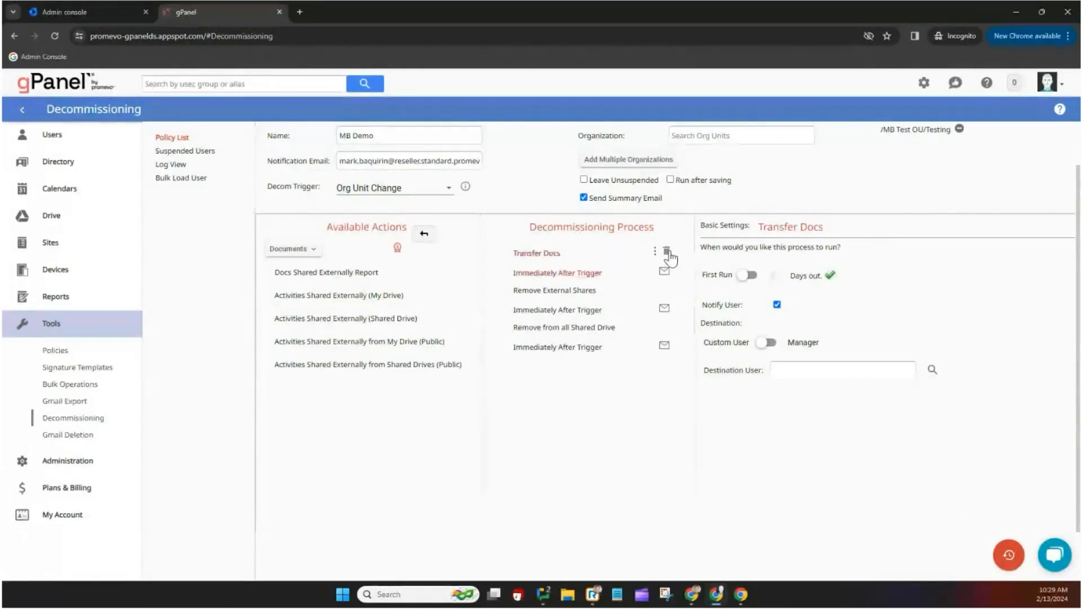
- Delete the document actions from the decommissioning process
click(668, 252)
click(668, 253)
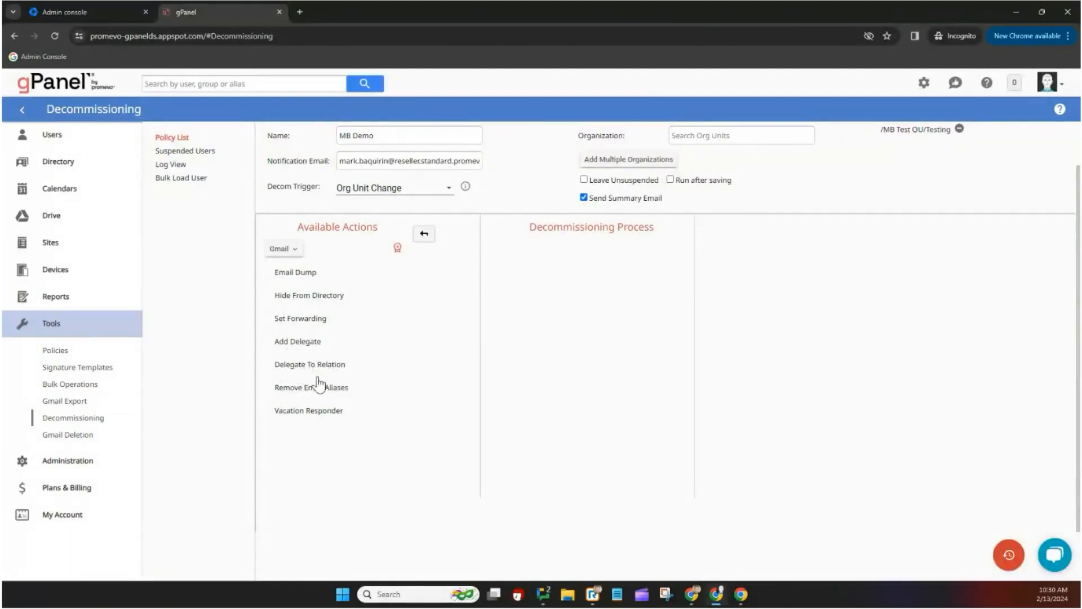
- Add the Vacation Responder Gmail action to the process and open its subject and message settings
click(316, 417)
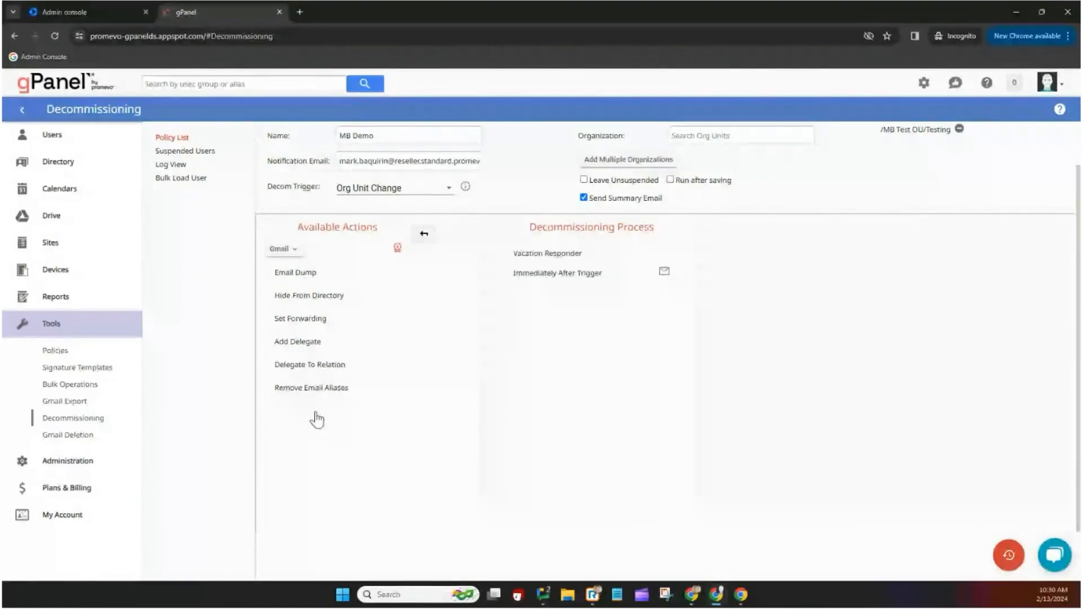
click(536, 281)
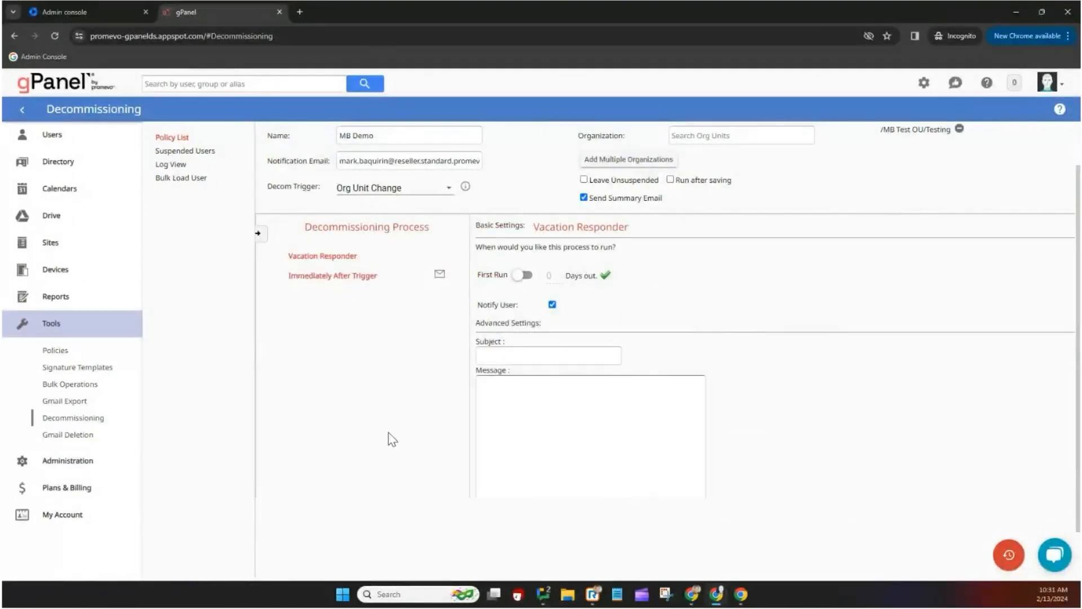
click(539, 424)
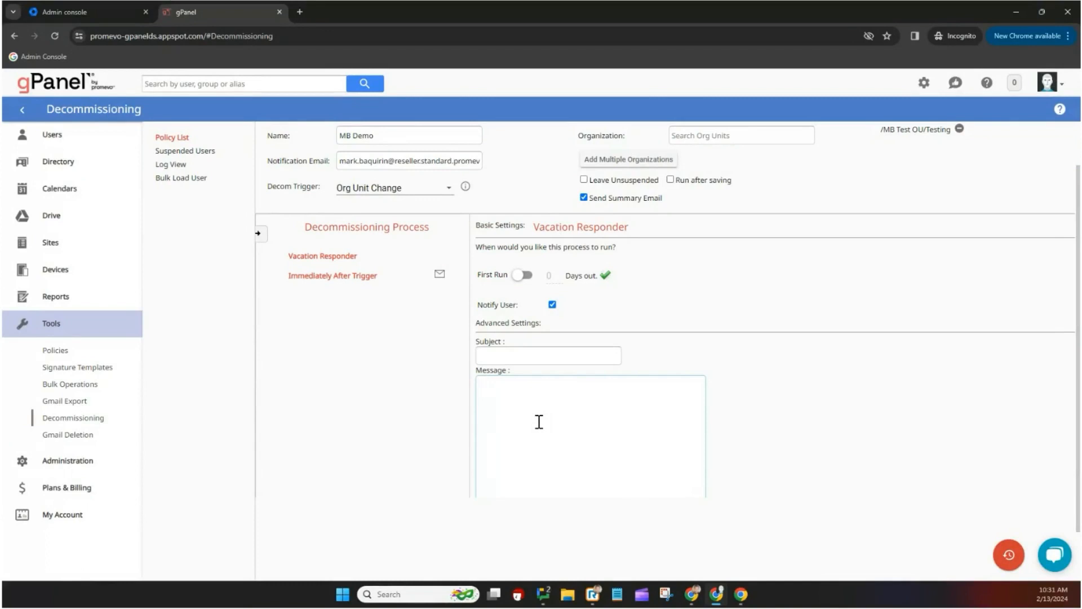
click(261, 234)
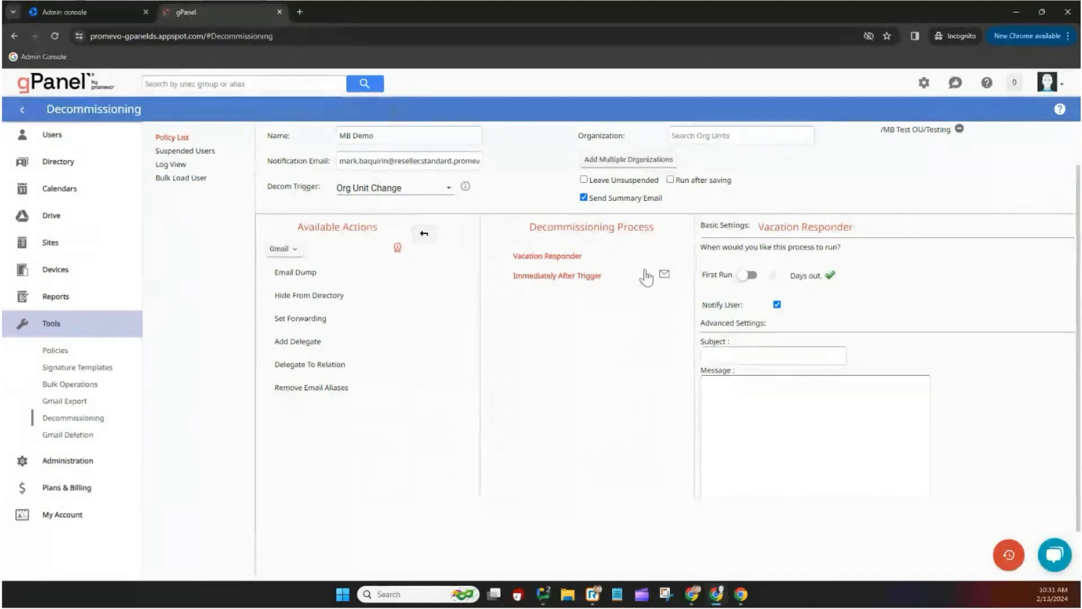
- Remove the Vacation Responder action from the decommissioning process
click(664, 271)
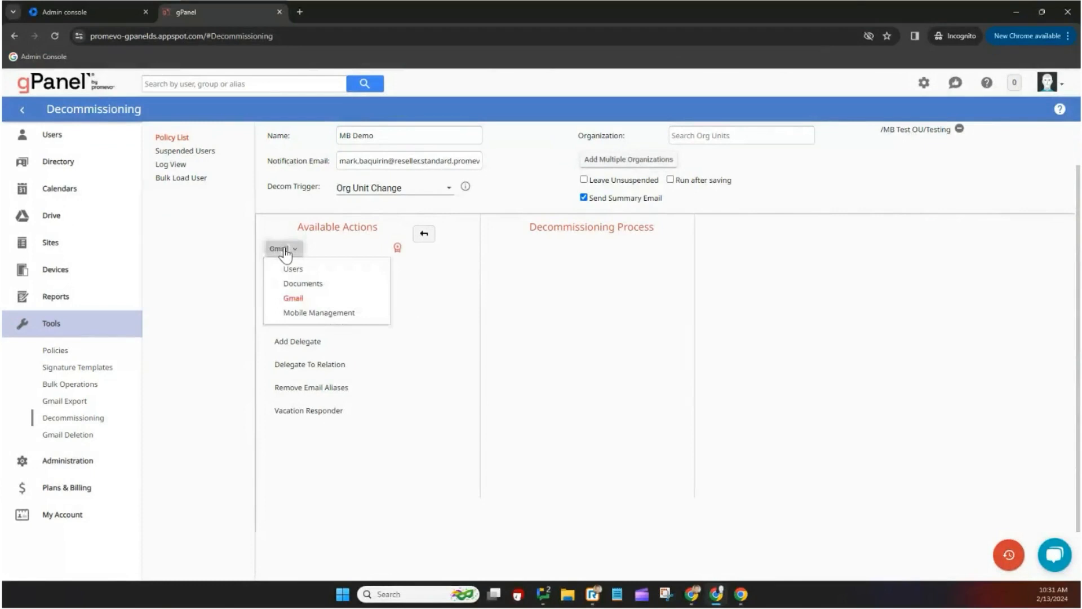
- Add the Mobile Management actions Wipe, Account Wipe, Block and Delete to the decommissioning process
click(337, 315)
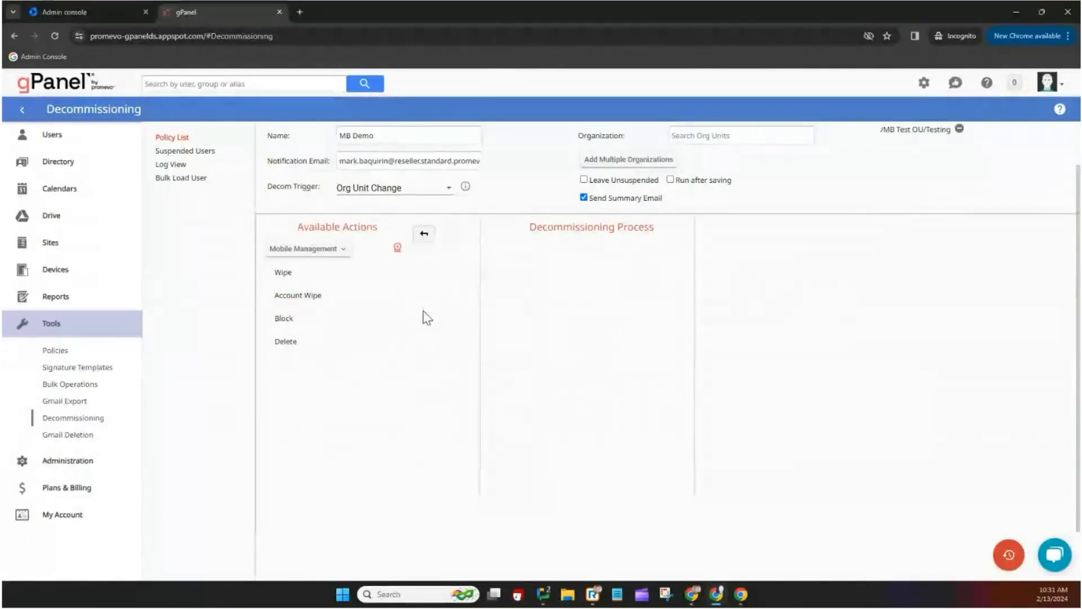
click(289, 274)
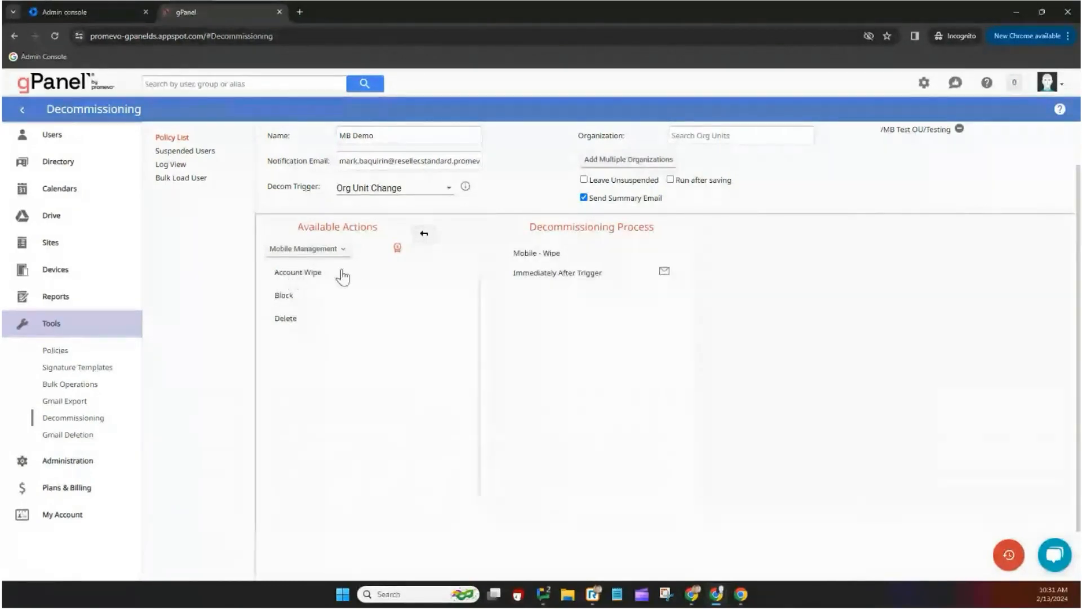
click(311, 275)
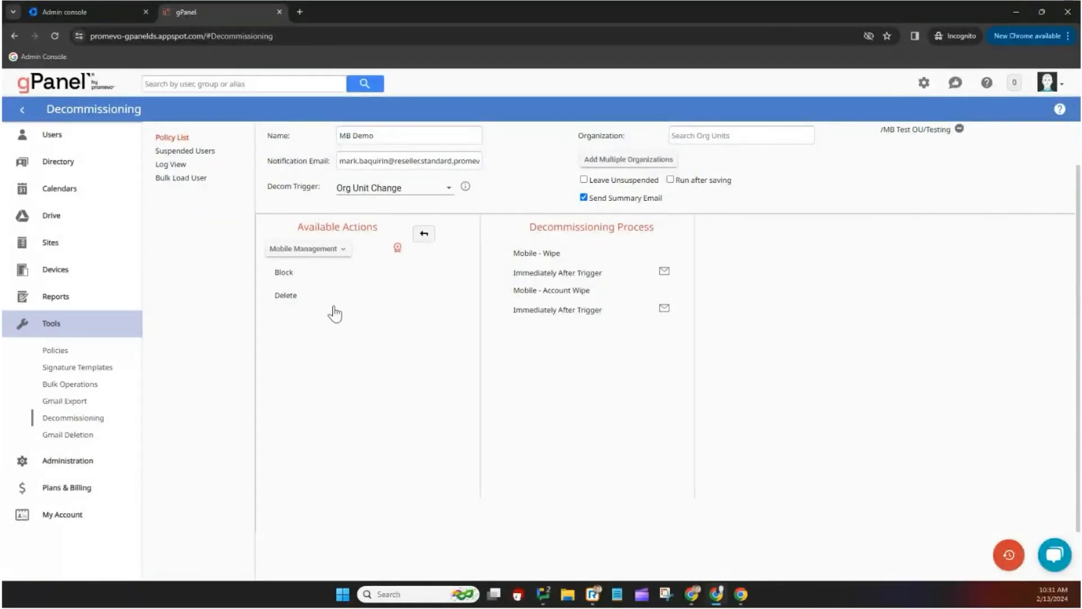
click(287, 276)
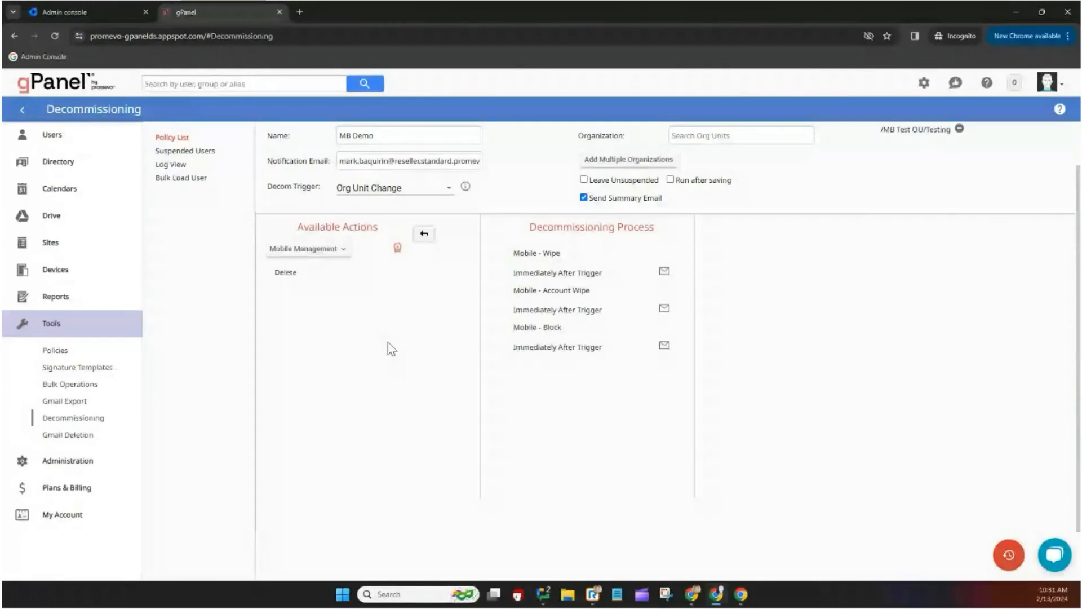
mouse_move(537, 359)
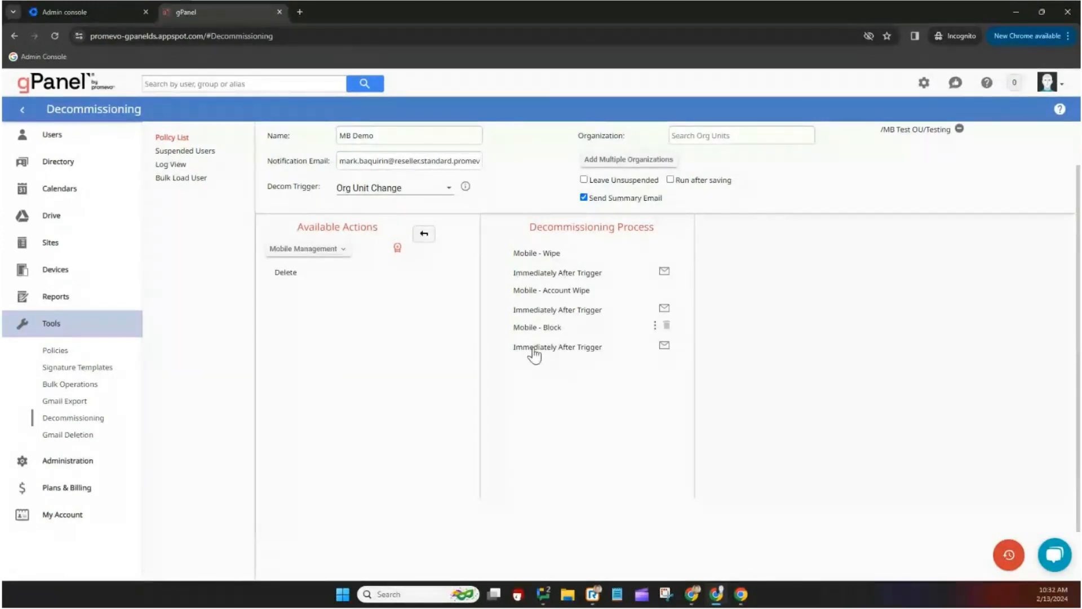
click(280, 276)
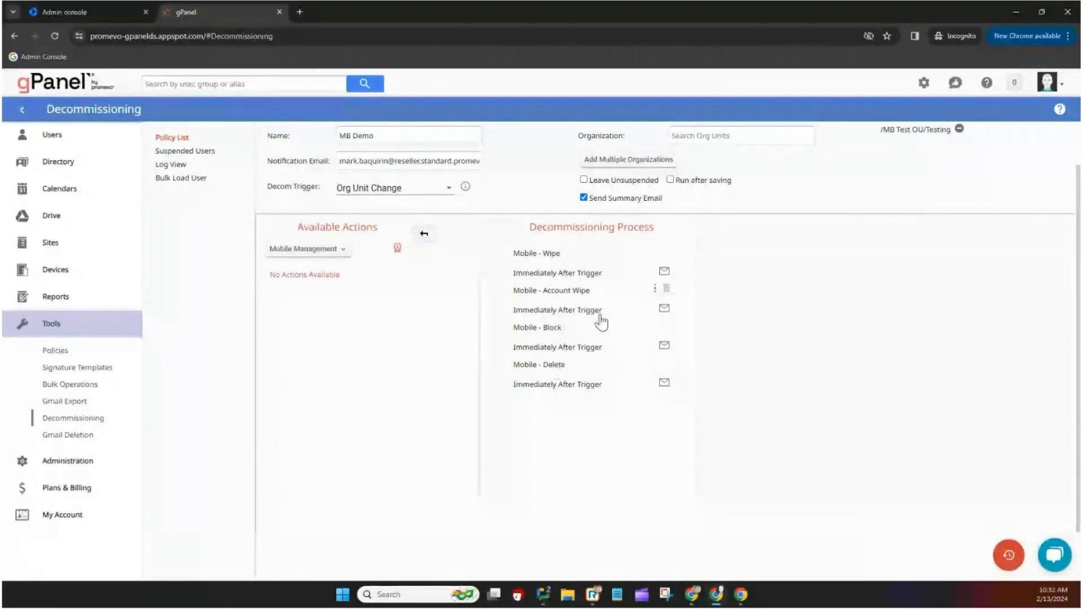
- Save the MB Demo decommissioning policy
click(343, 248)
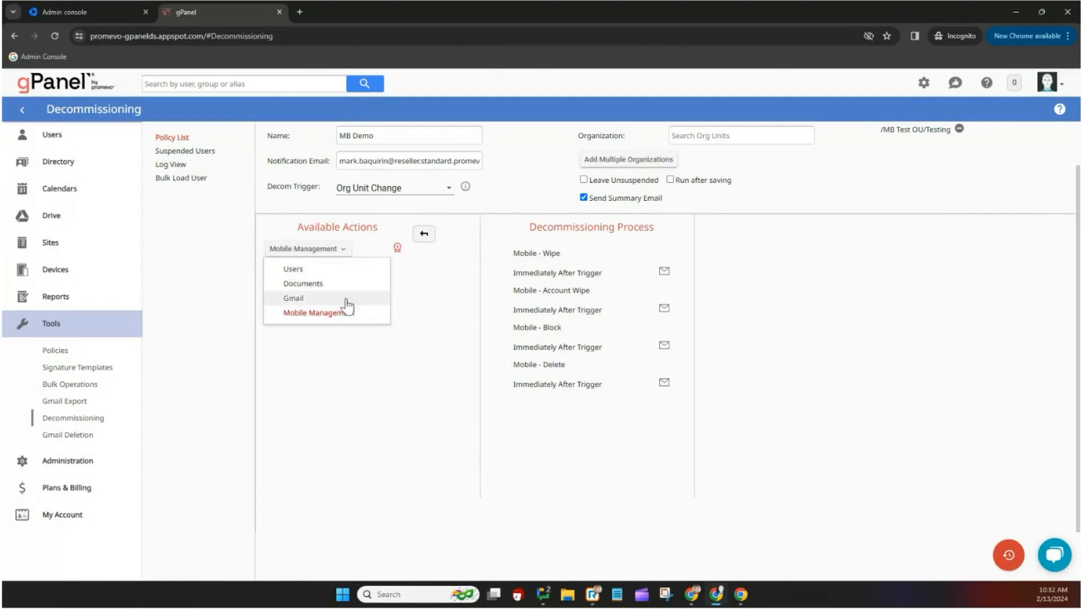
click(344, 271)
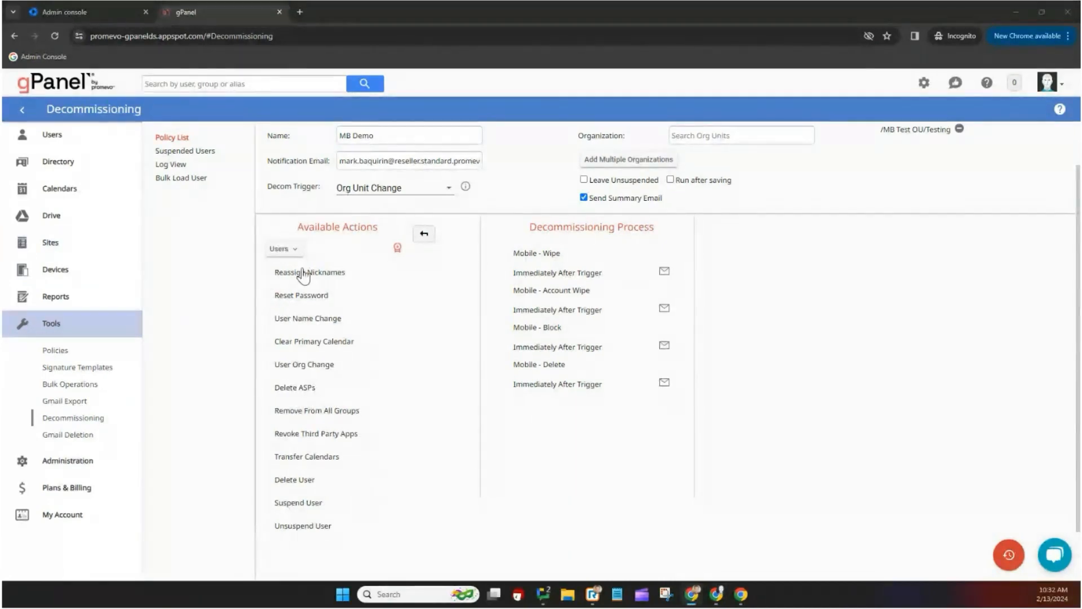
scroll(555, 294, up, 1)
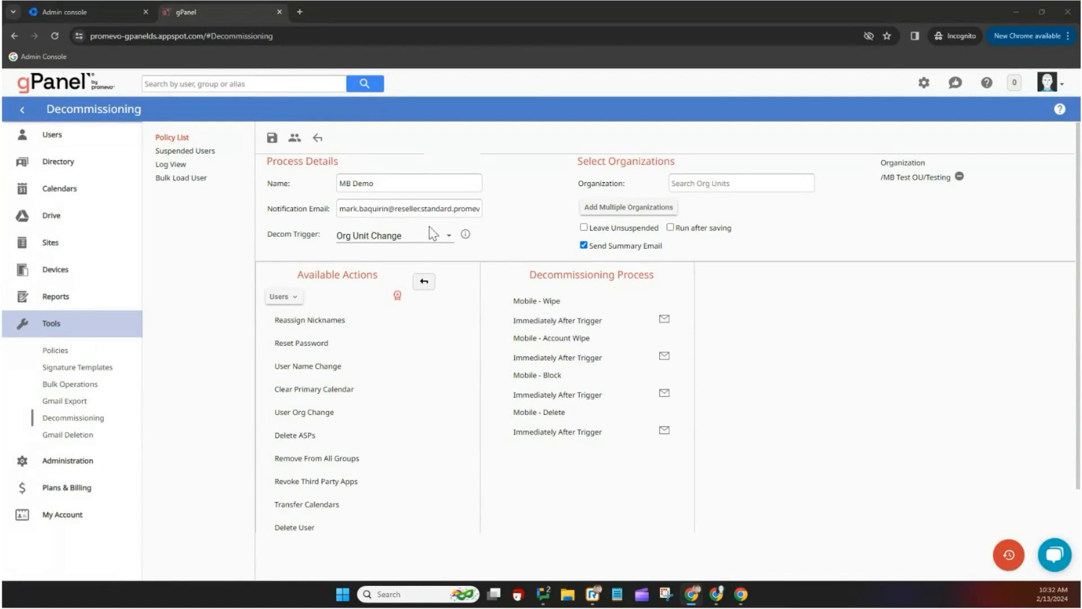
click(271, 141)
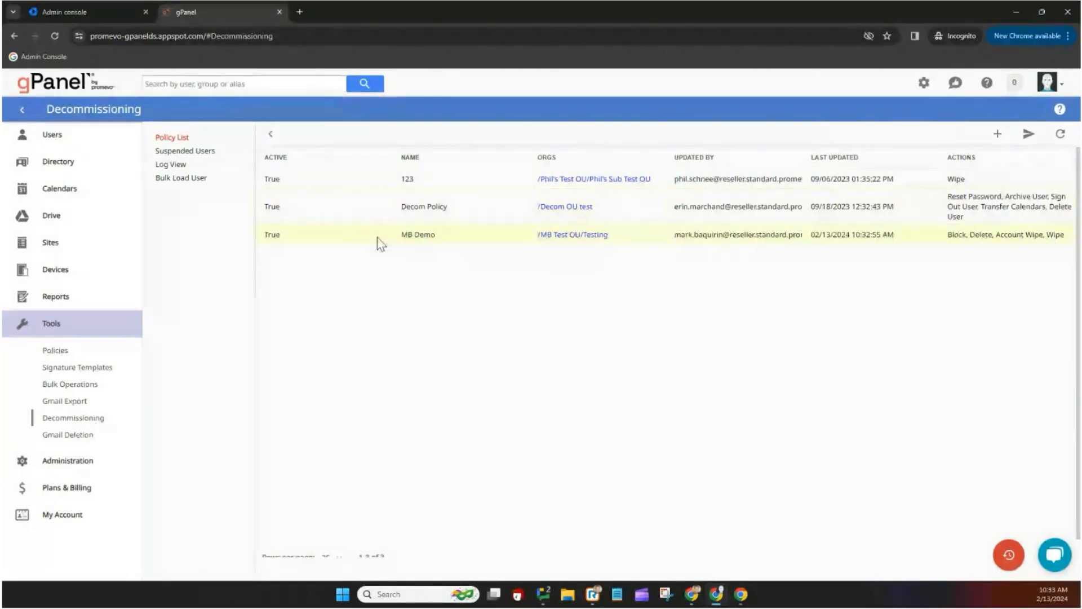
- View the Suspended Users list and the decommissioning Log View
click(197, 152)
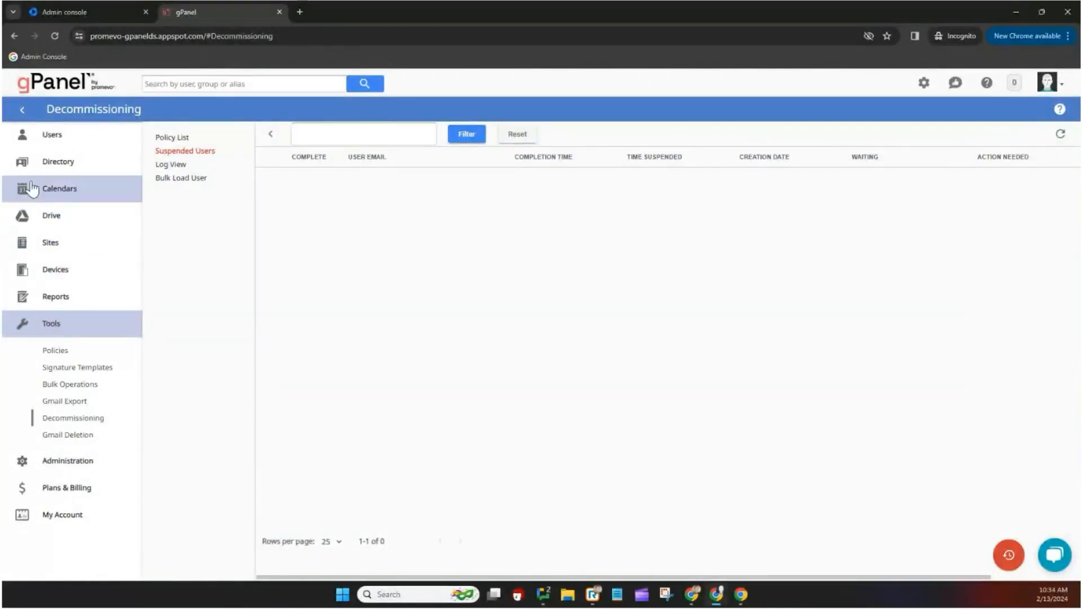
click(177, 165)
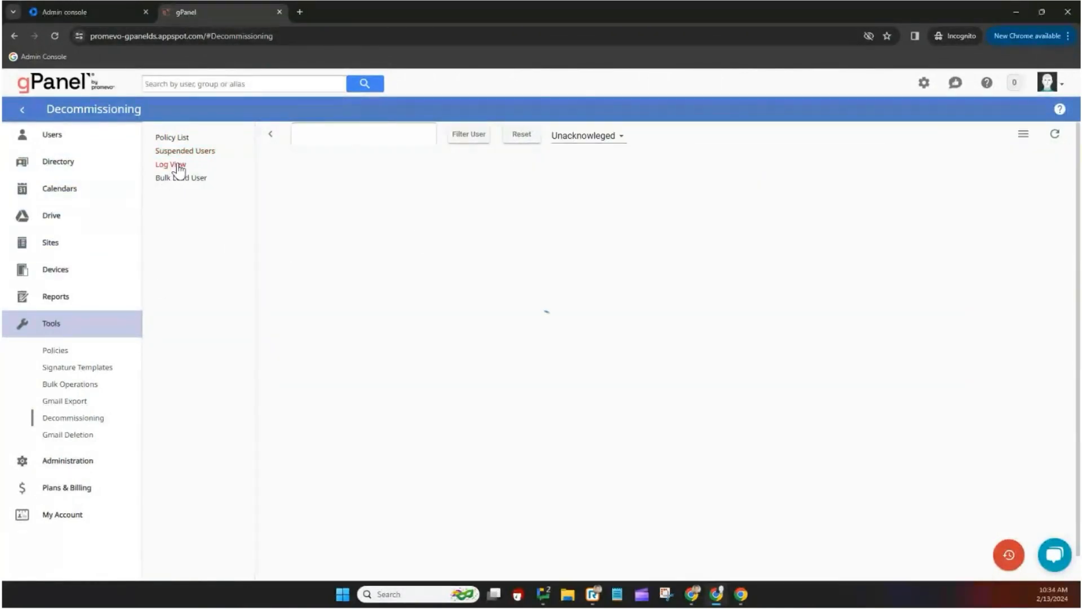
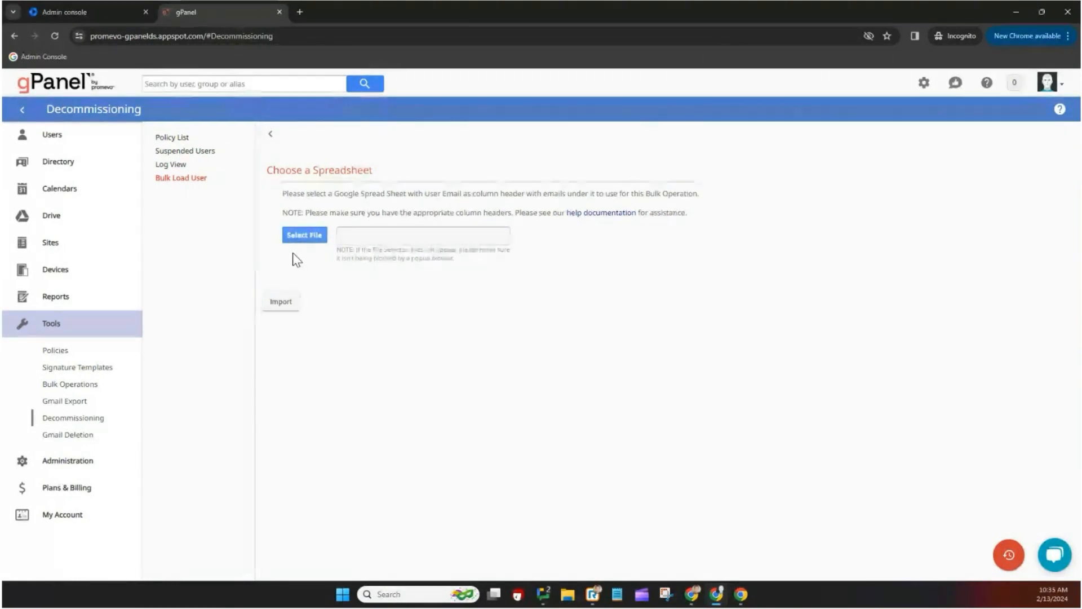
- Open the MB Demo policy for editing, review the decom trigger choices, and return to the policy list
click(184, 142)
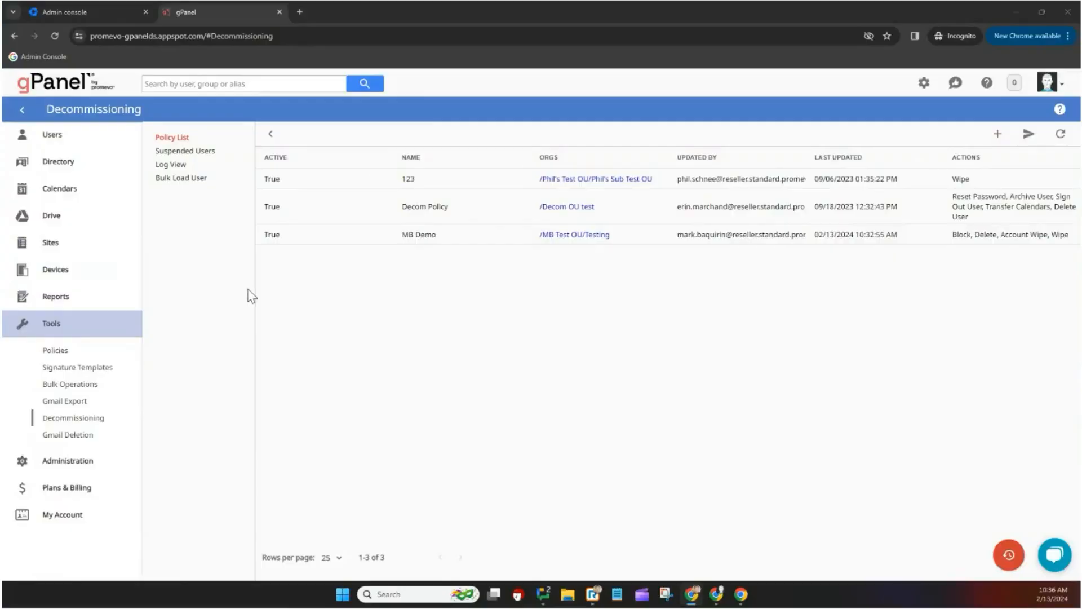
click(518, 244)
click(967, 134)
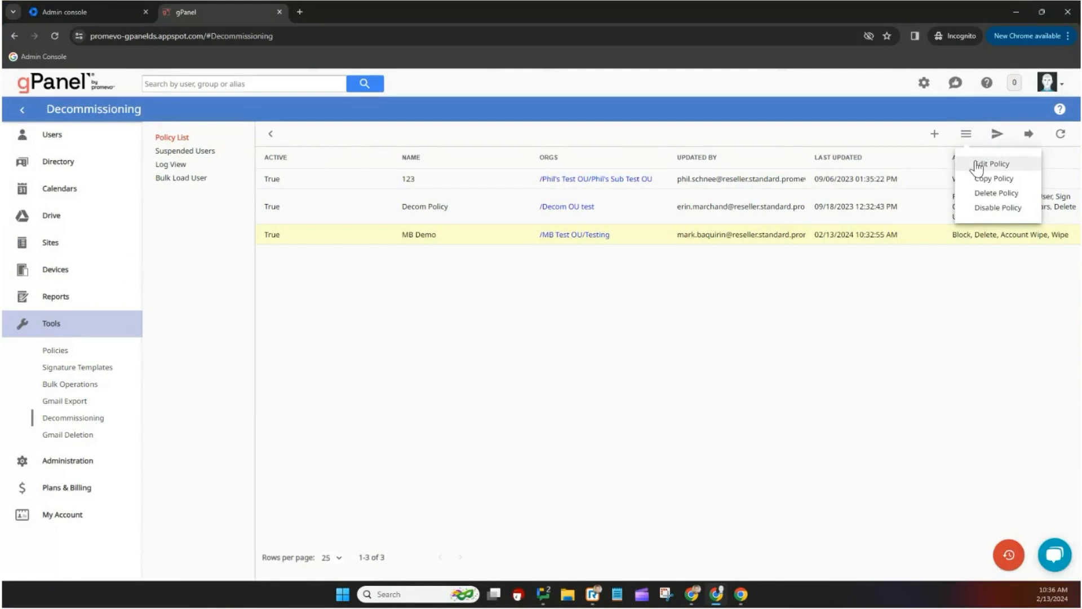
click(979, 164)
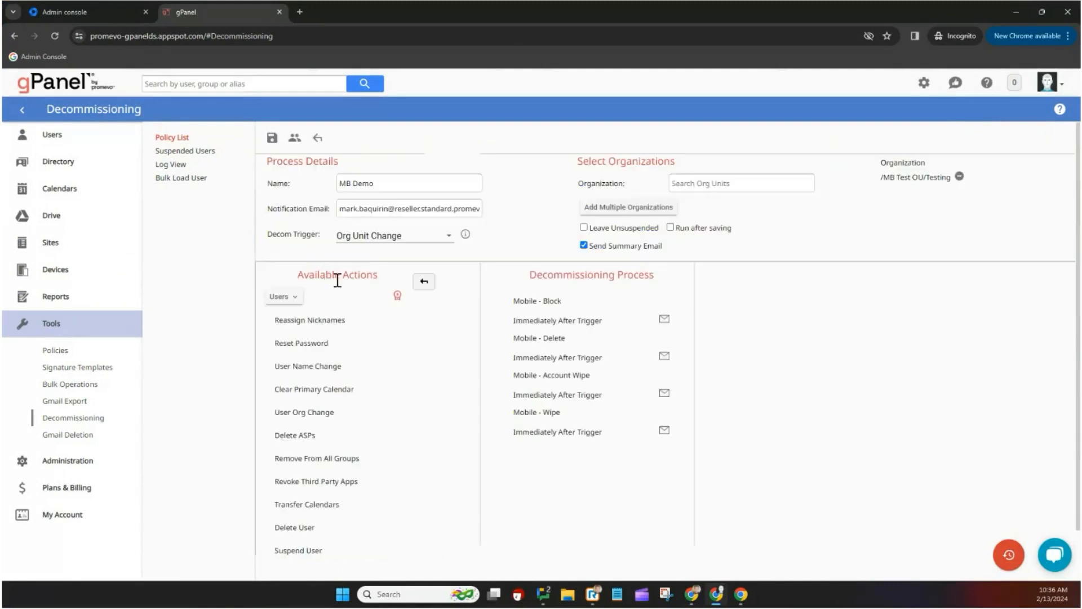
click(450, 237)
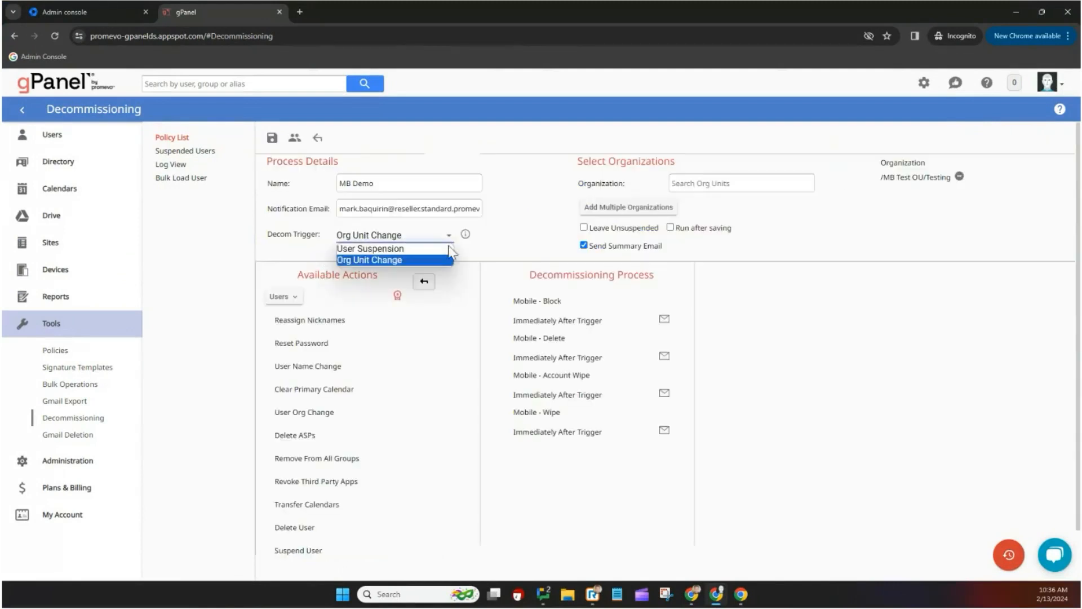
click(489, 248)
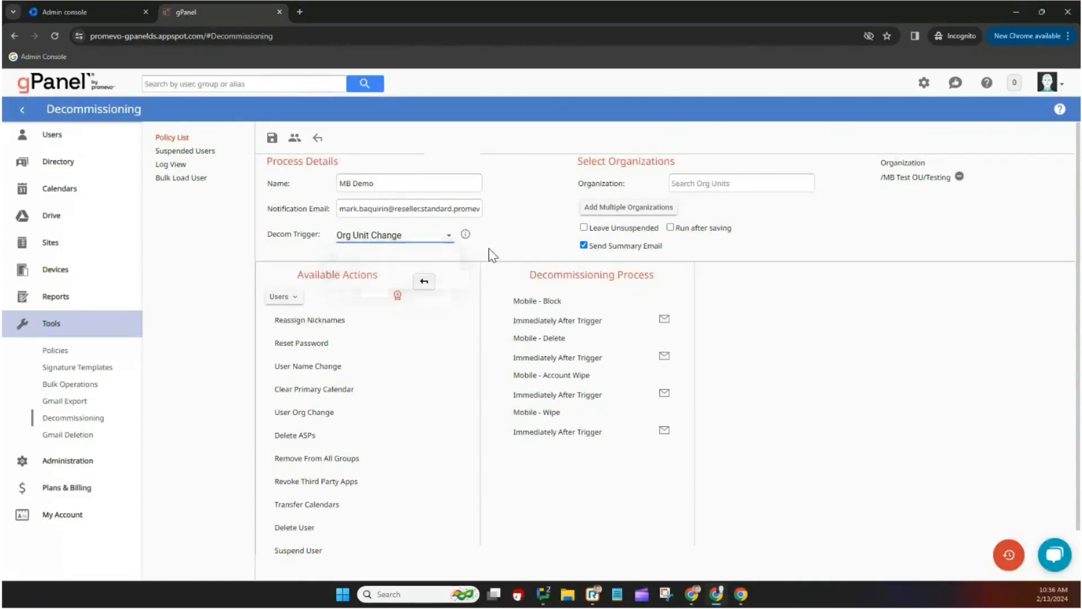
click(317, 138)
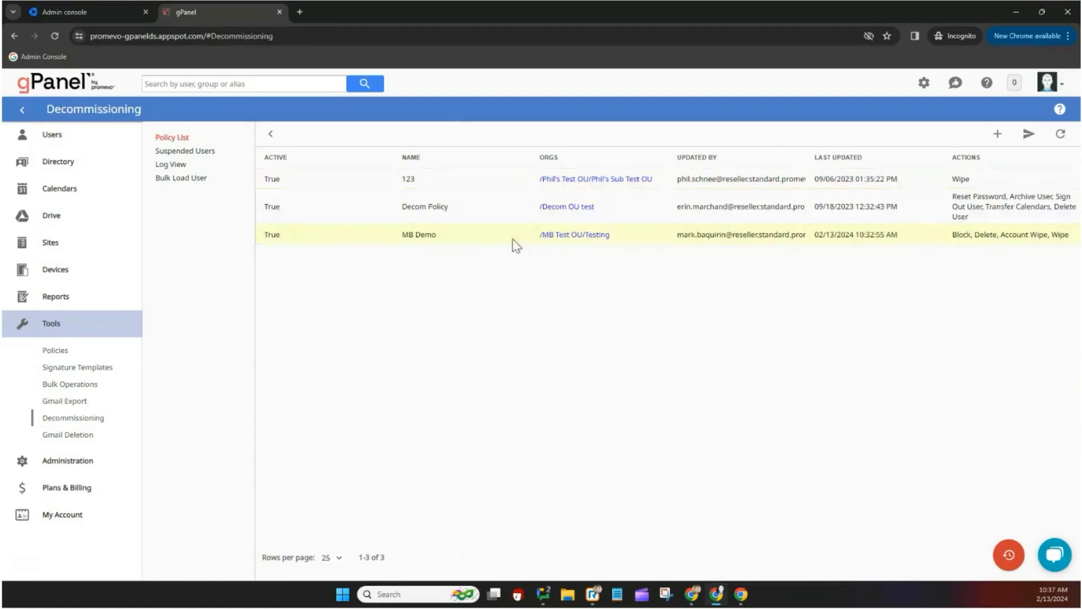
- Set the MB Demo policy's organizations to /MB Test OU/Part Time Employees and /MB Test OU/Seasonal Employees
click(652, 239)
click(966, 134)
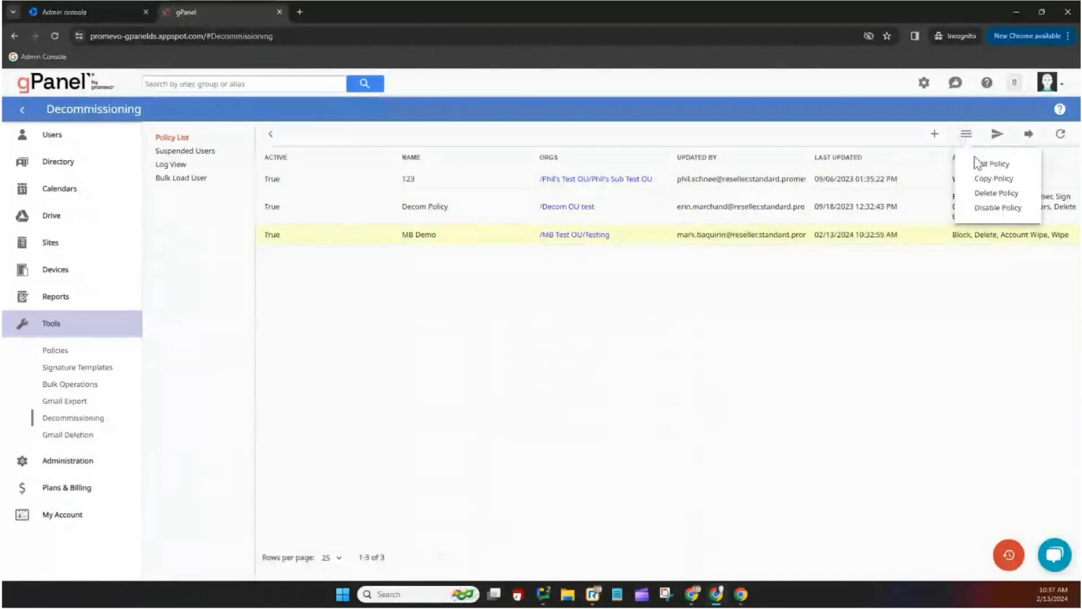
click(981, 164)
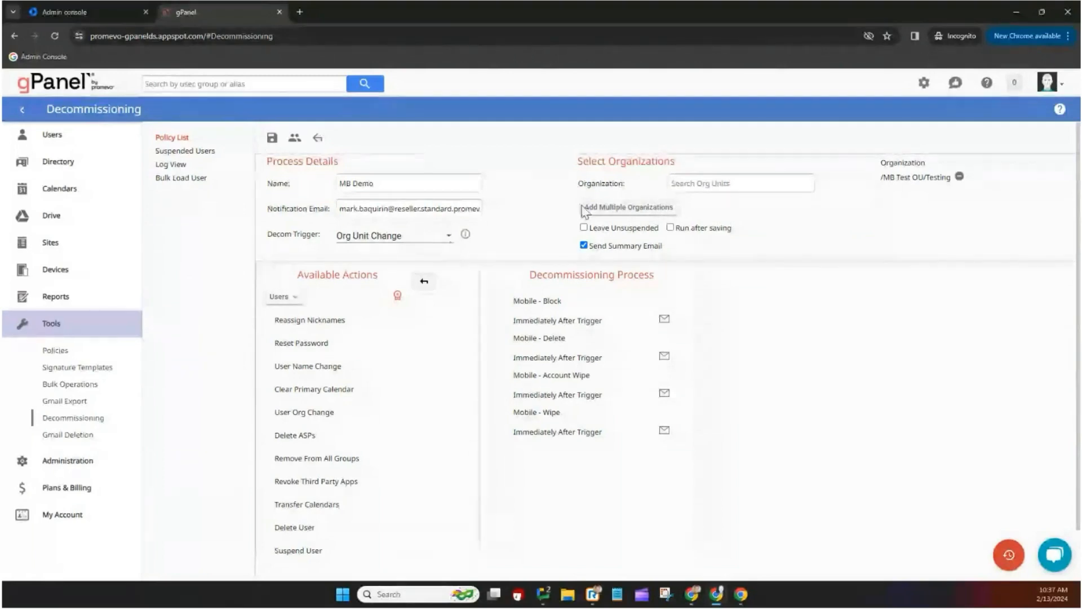
click(665, 214)
click(310, 260)
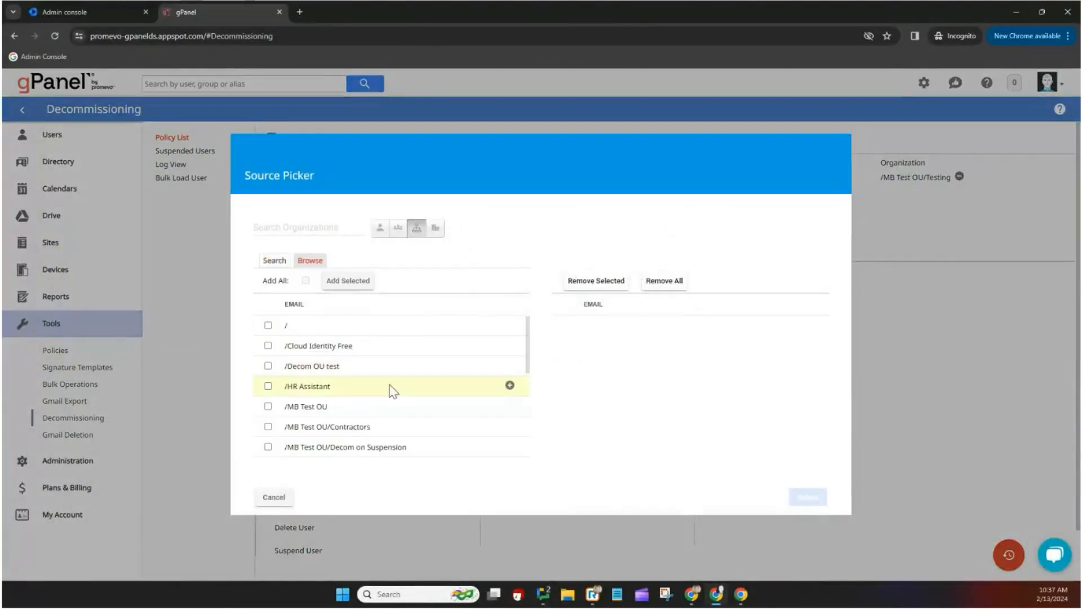
scroll(401, 432, down, 3)
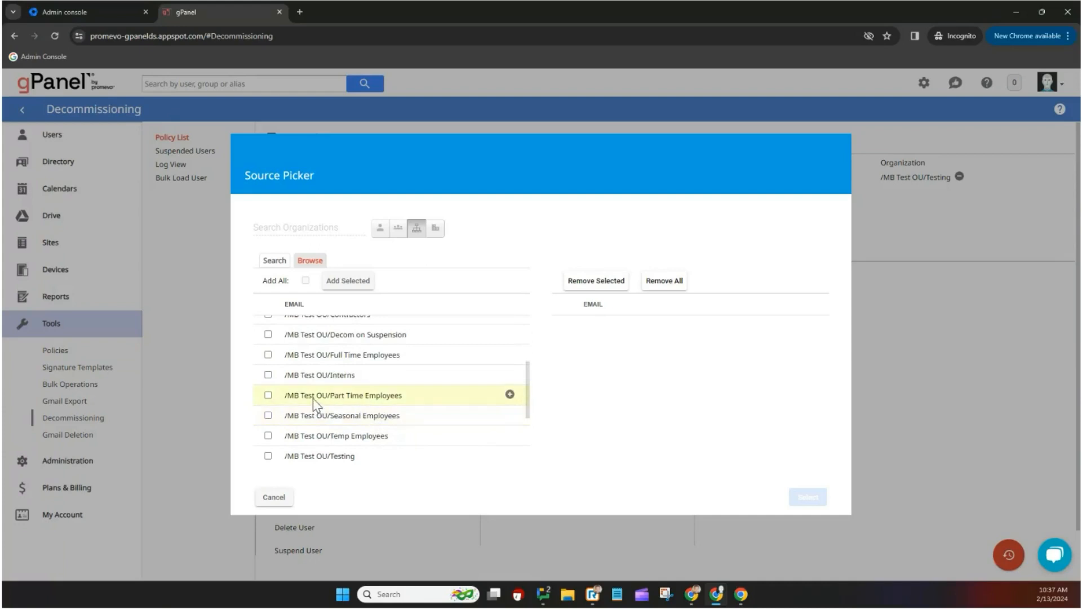
click(510, 395)
scroll(485, 401, down, 3)
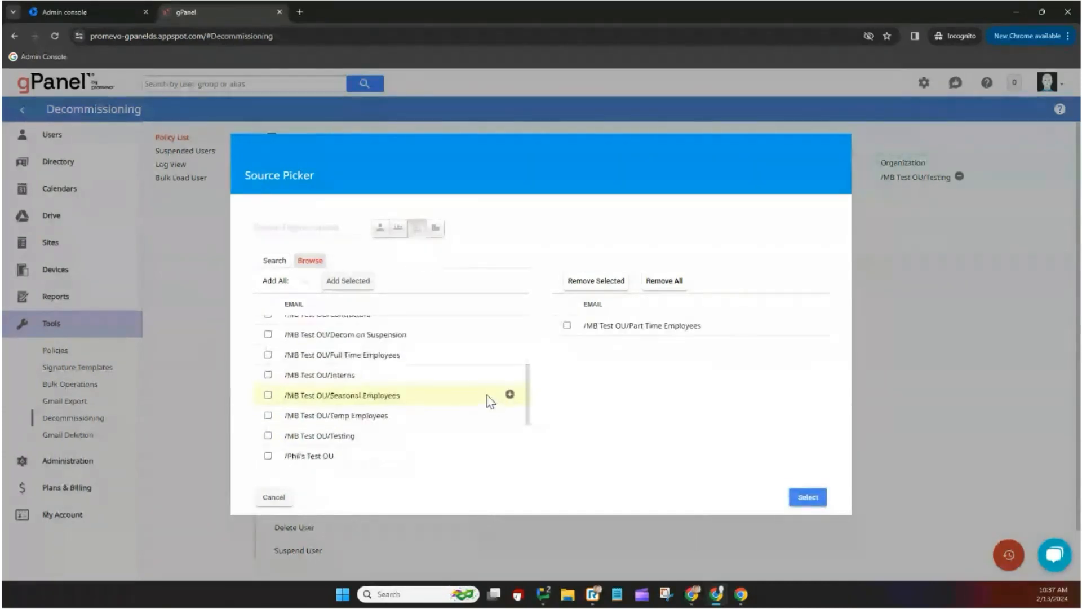
click(510, 394)
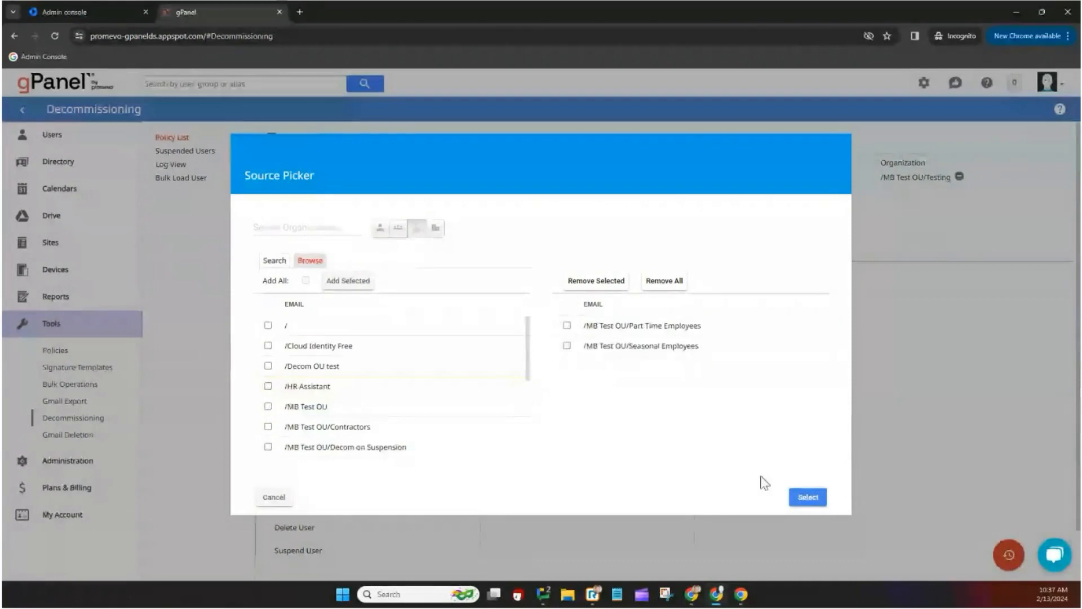
click(807, 499)
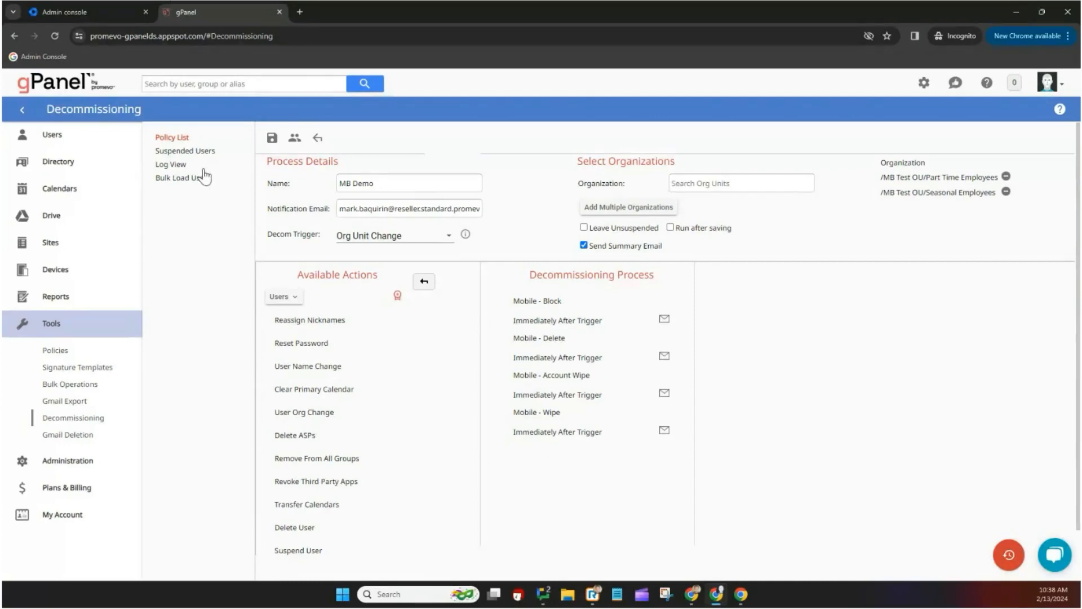
- Open the decommissioning Log View and the Admin console's Groups Enterprise log events under Audit and investigation
click(172, 168)
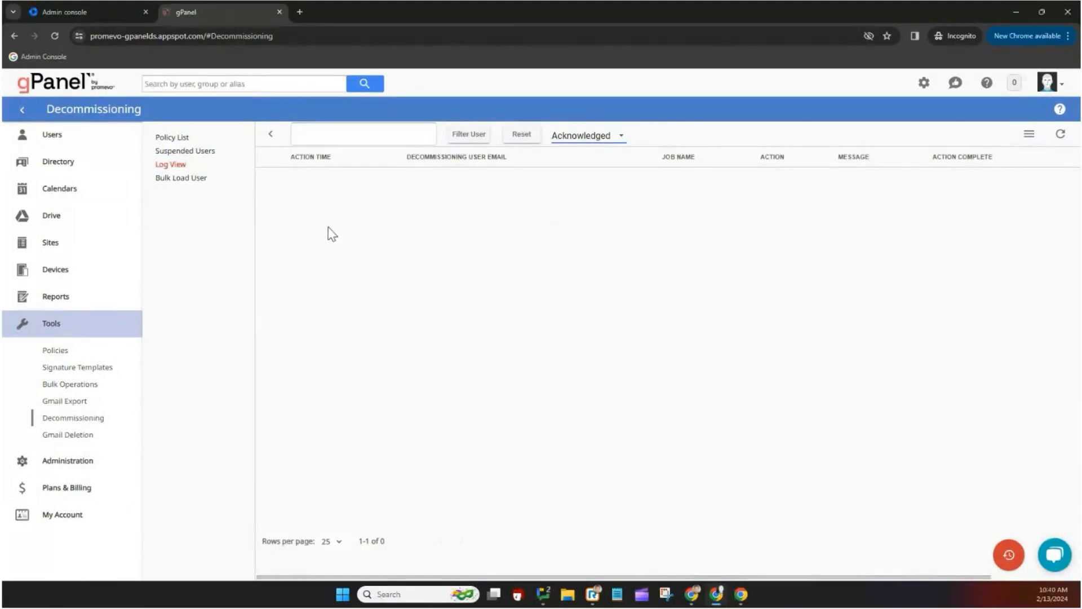
click(79, 12)
click(65, 262)
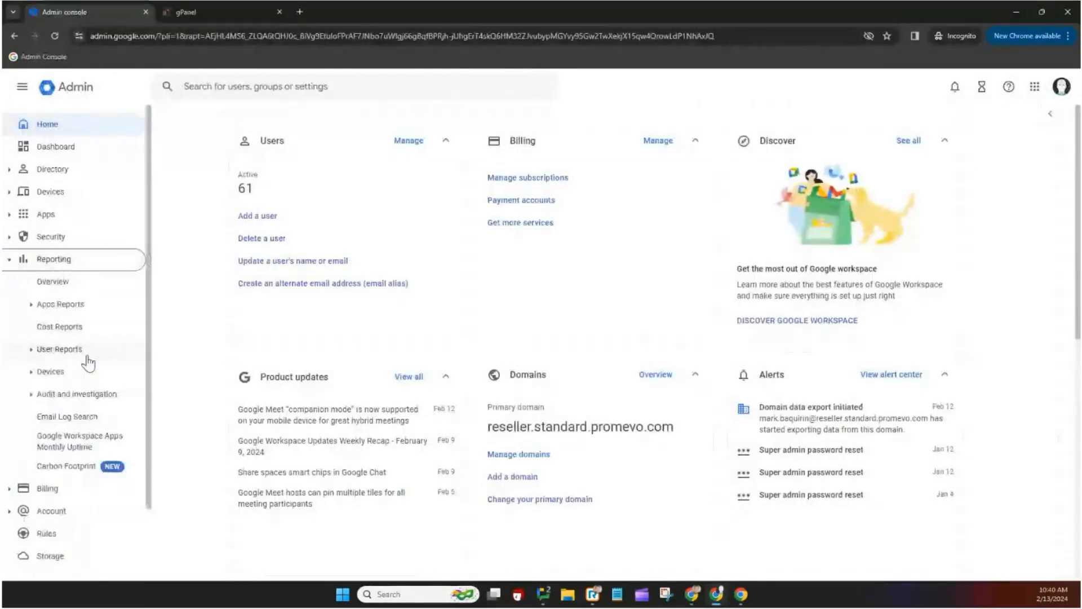
click(84, 394)
scroll(85, 409, down, 5)
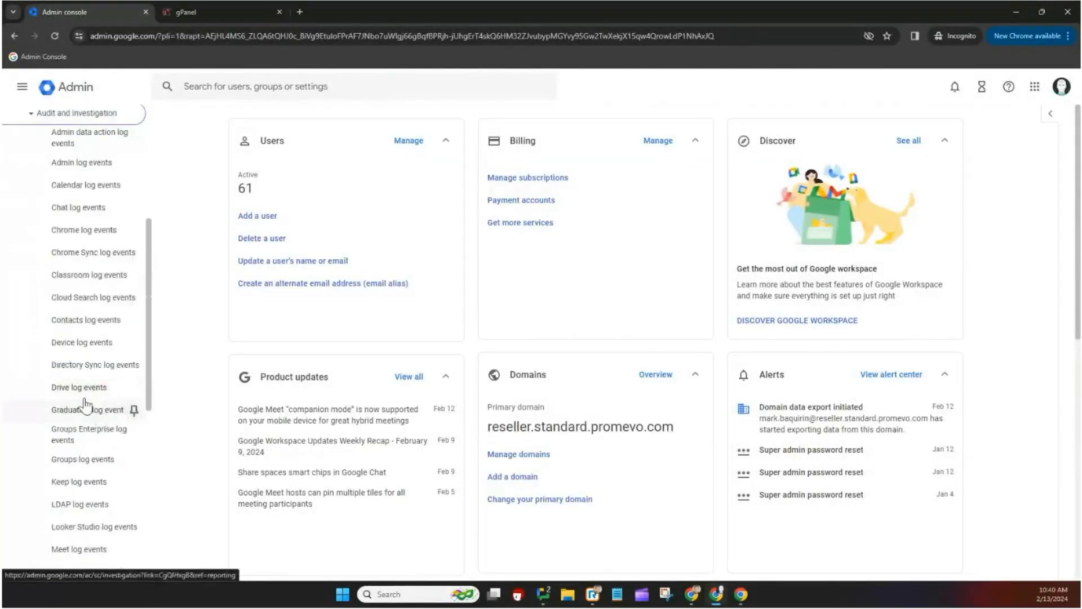
click(114, 433)
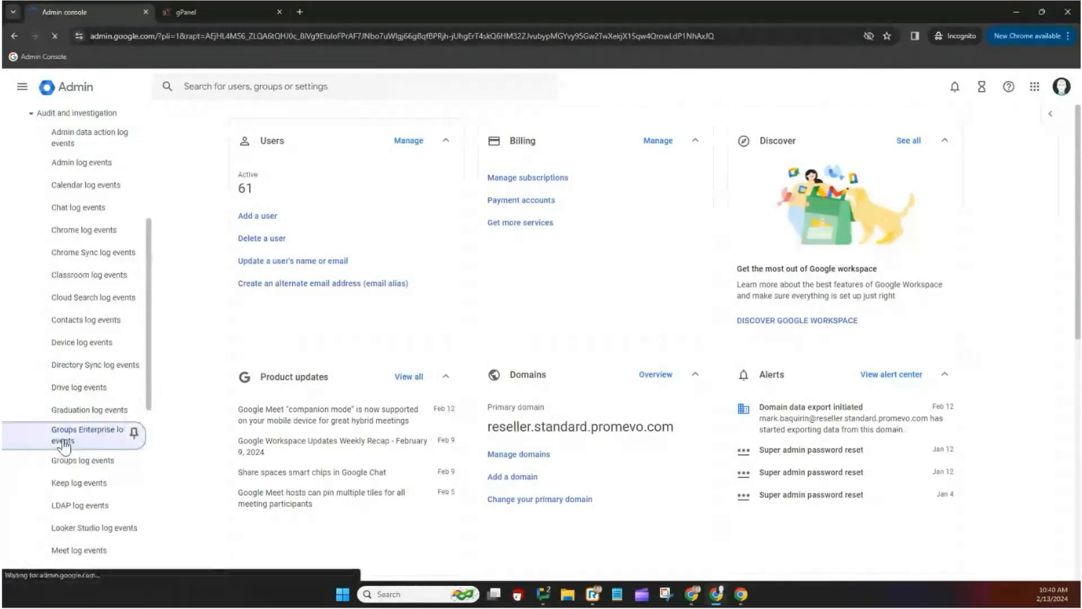
key(ctrl+v)
key(Return)
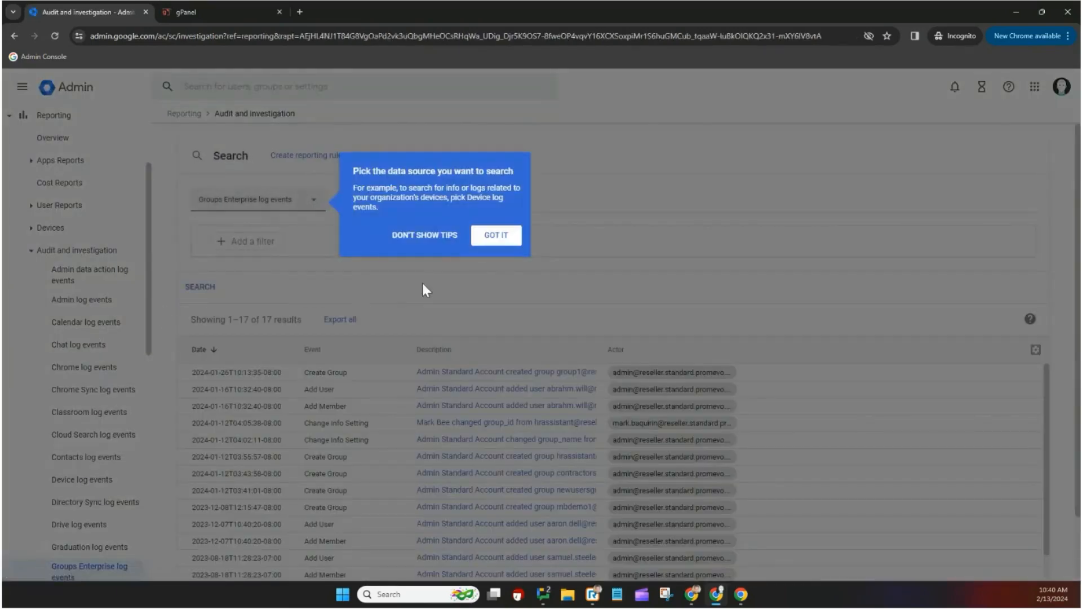
click(489, 239)
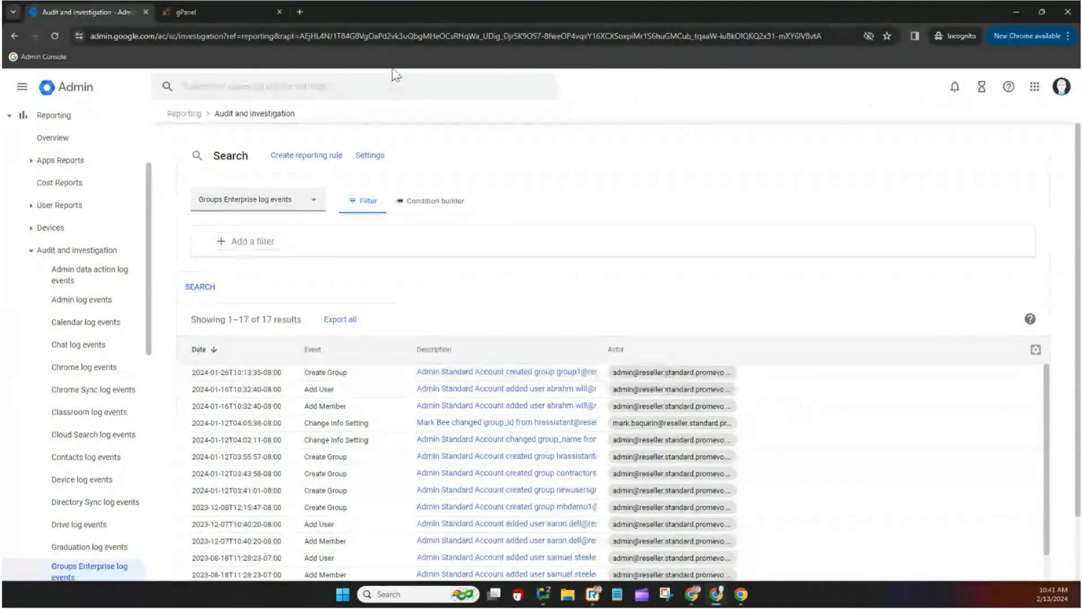
- Set the Mobile - Wipe action in the MB Demo policy to first run 1 day after trigger
click(209, 16)
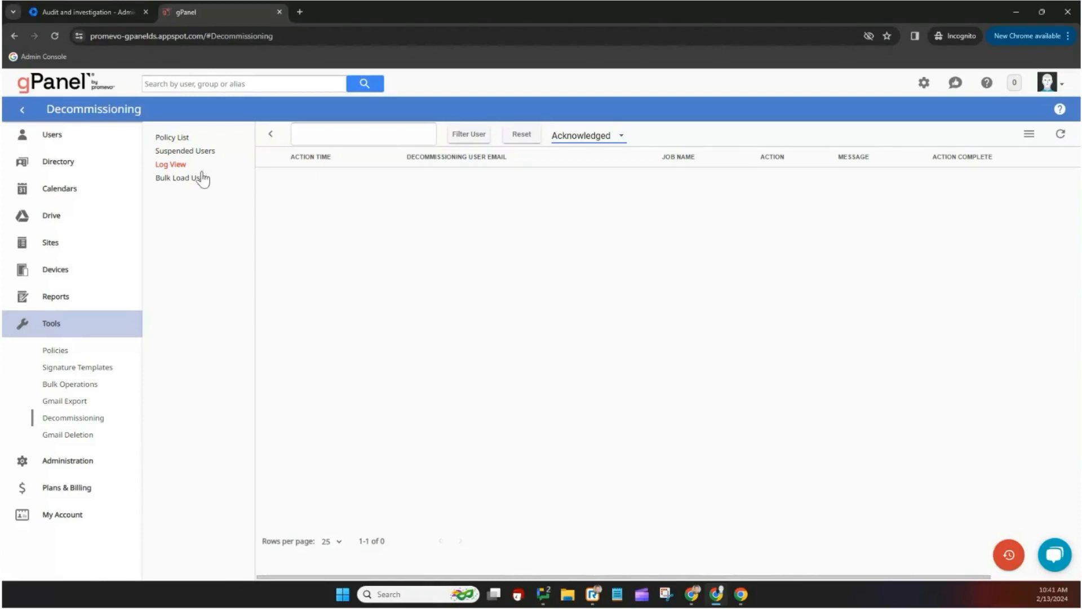
click(183, 139)
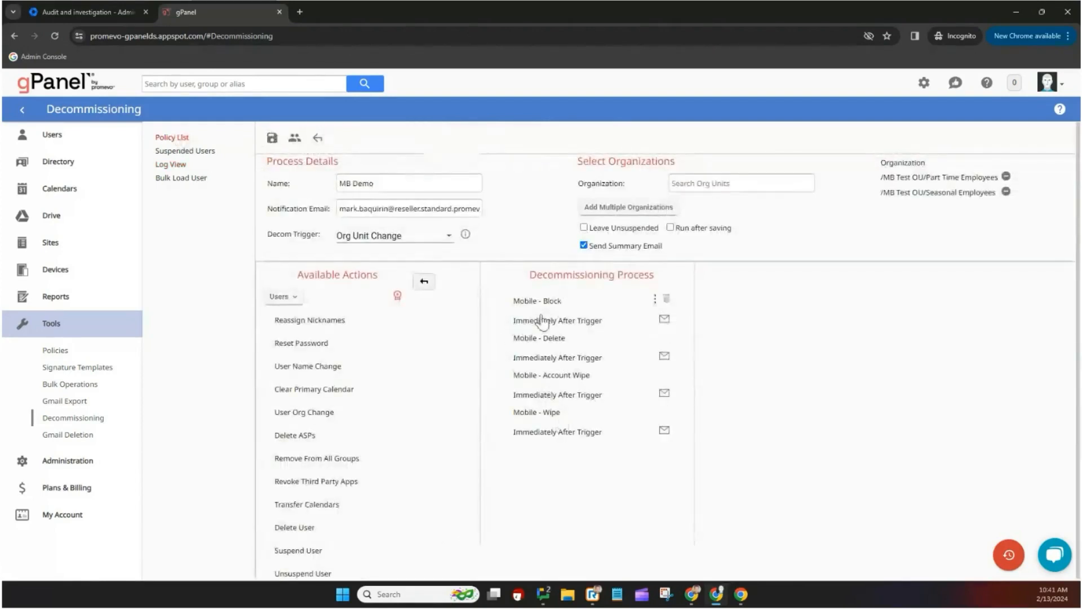
click(543, 433)
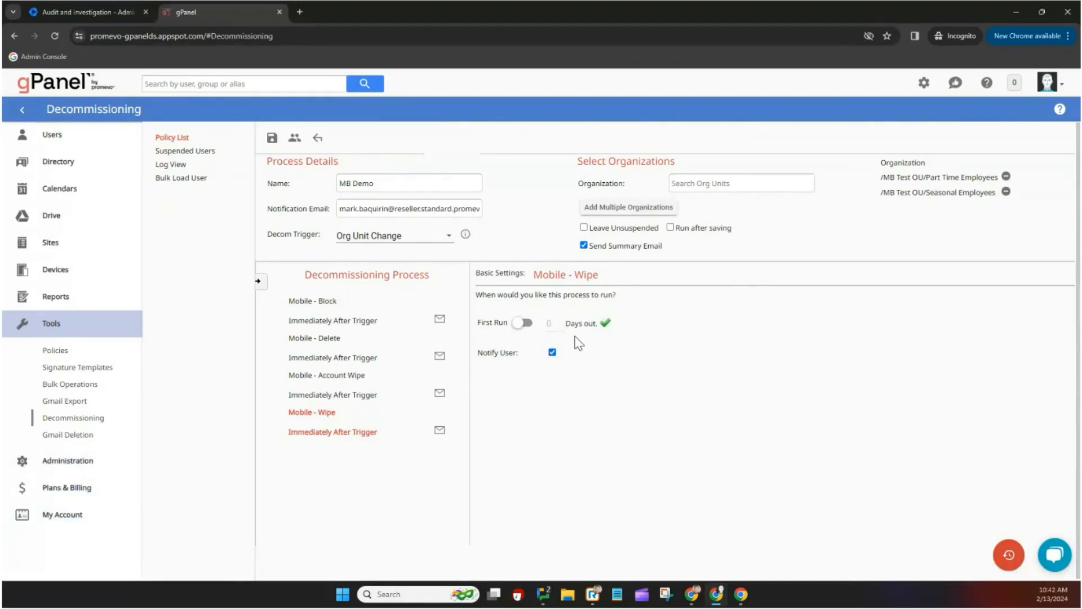
click(528, 323)
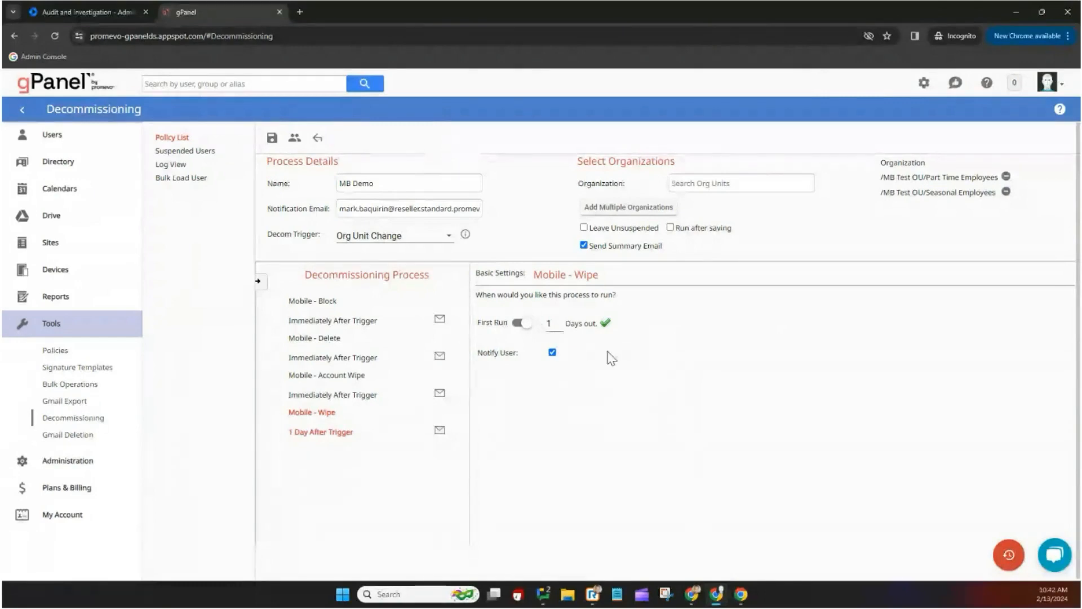
click(261, 289)
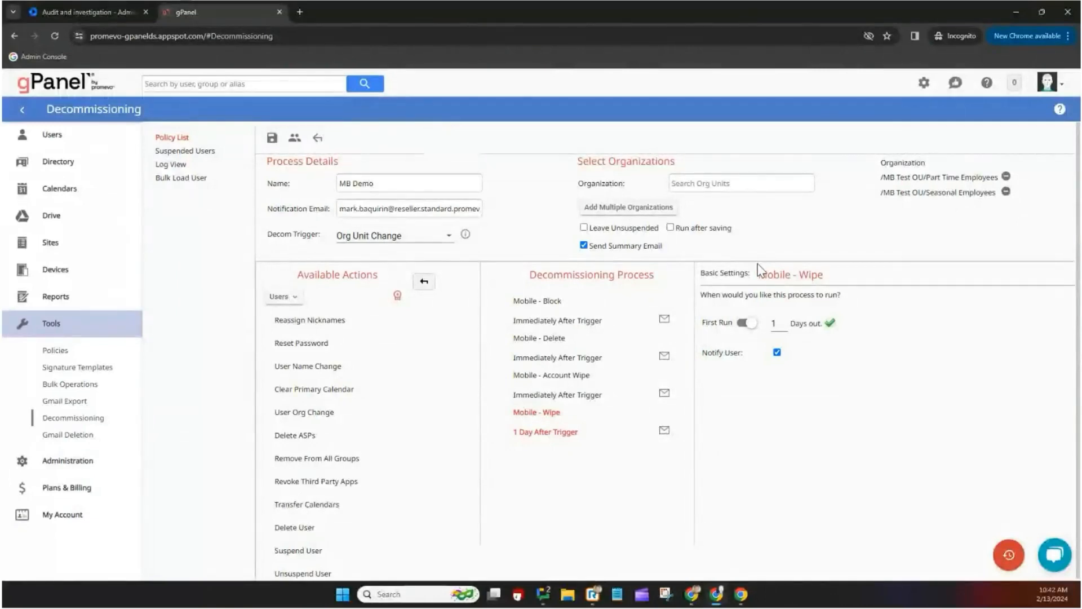
- Change the decom trigger to User Suspension and add an Email Dump action to the process
click(395, 237)
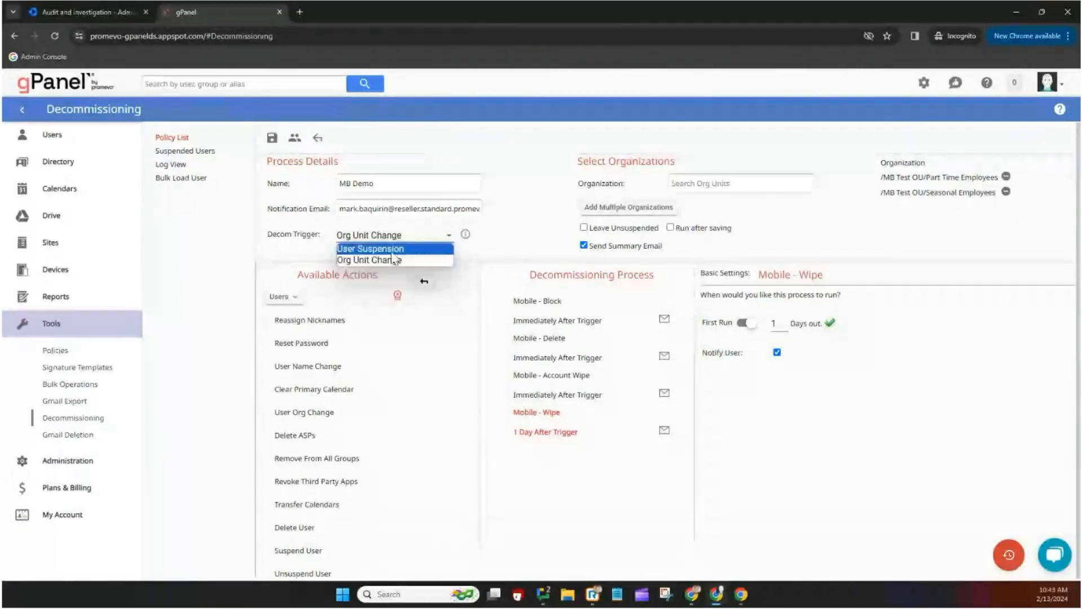
click(378, 248)
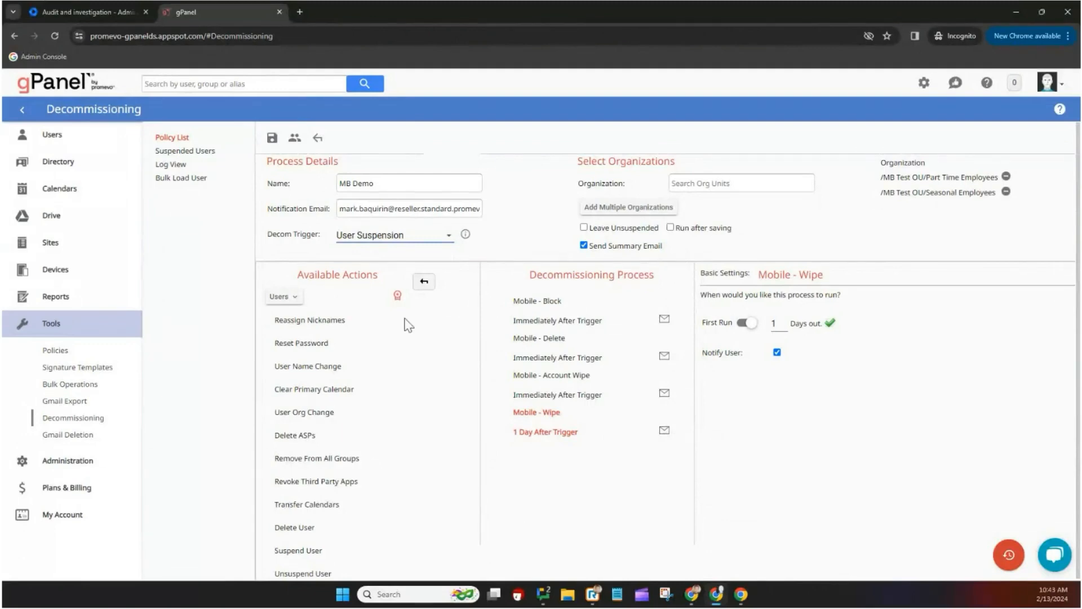
click(283, 297)
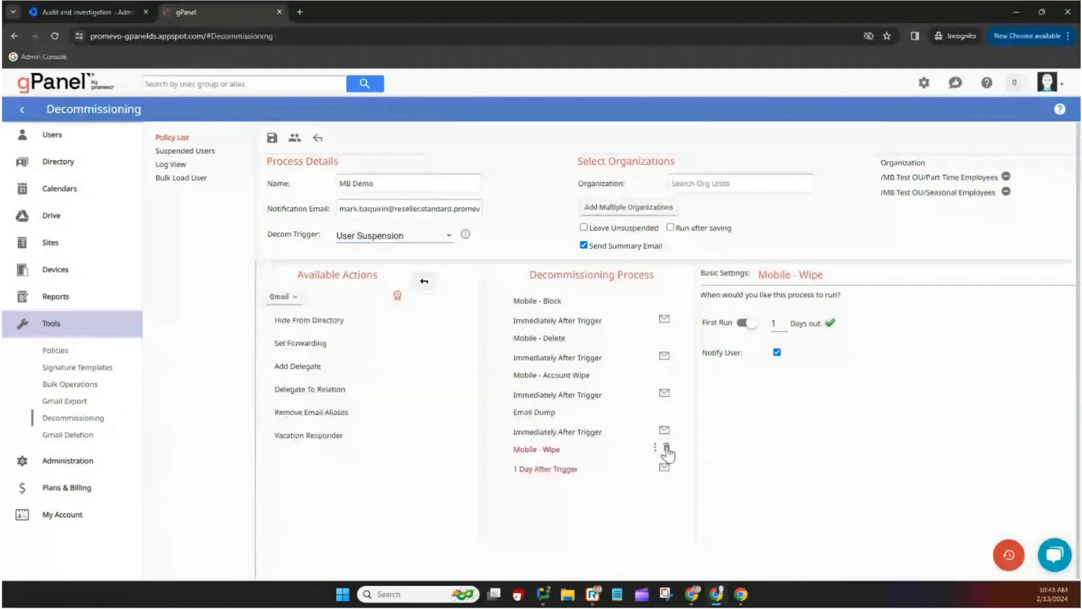
click(667, 448)
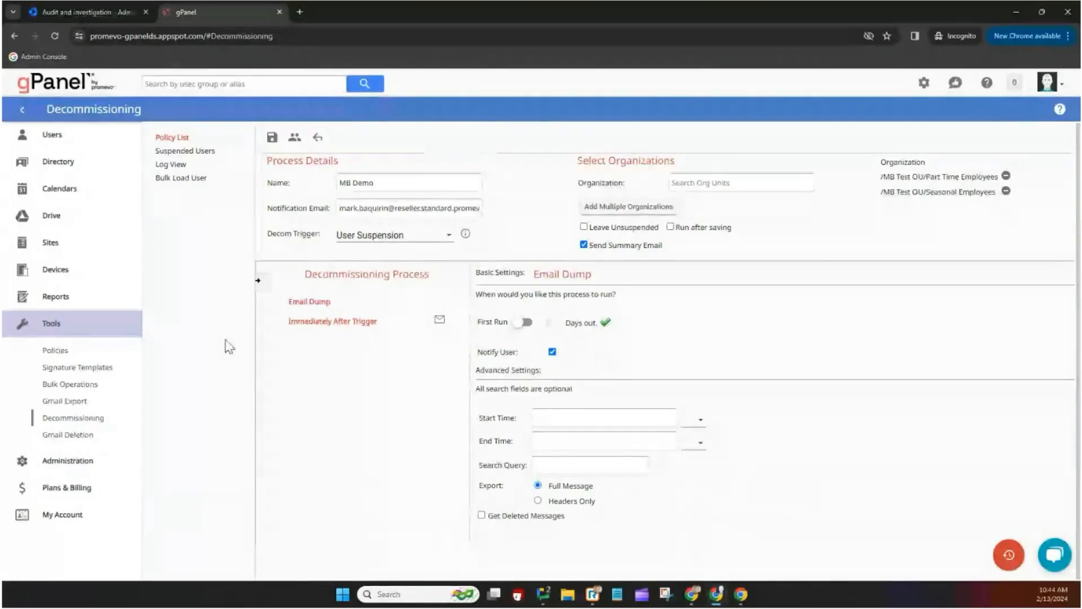
- Open the Gmail Export page and return to the decommissioning policy editor
click(58, 402)
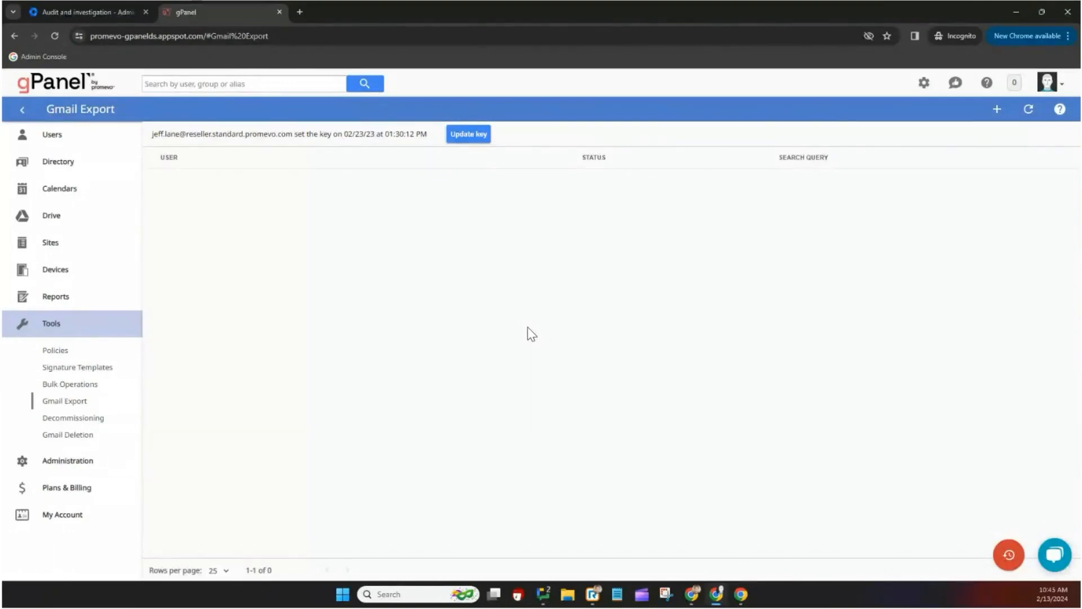
click(131, 422)
- Remove the Email Dump action from the decommissioning process
click(263, 285)
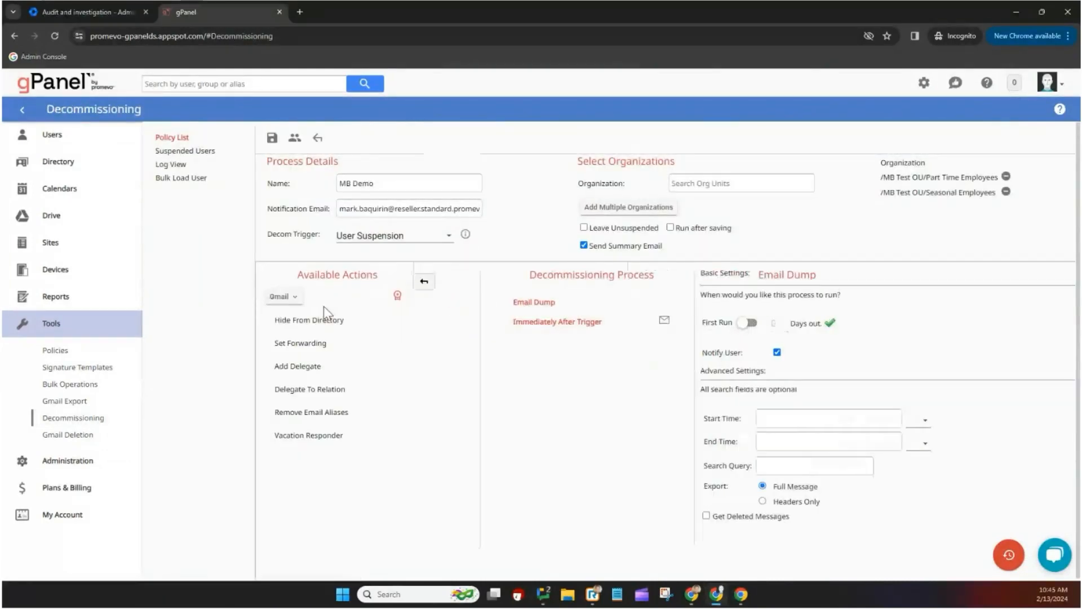
click(666, 300)
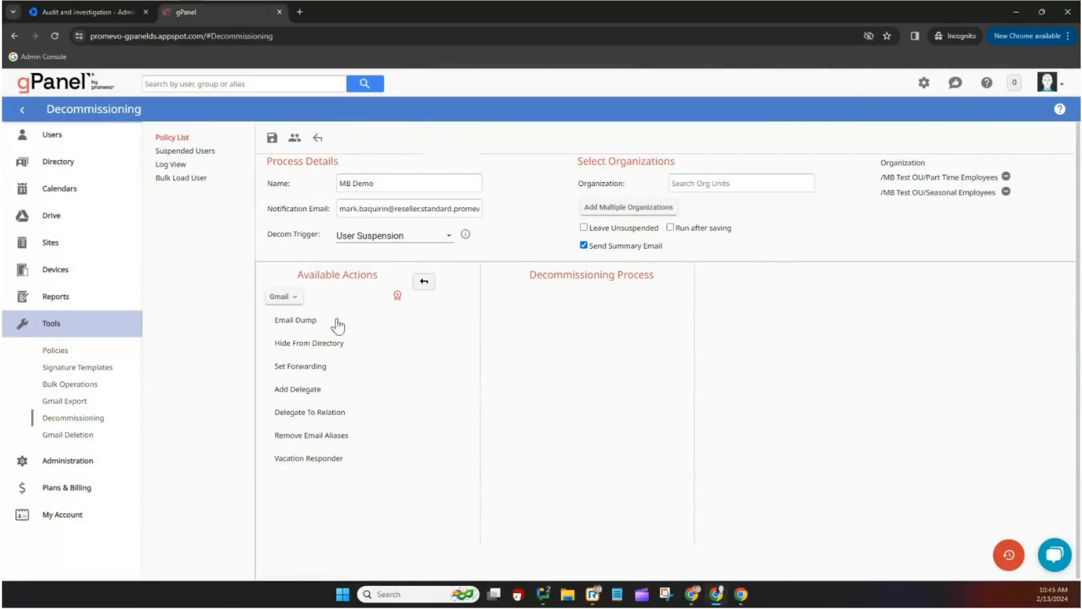
- Add the Documents action Transfer Docs to the decommissioning process
click(285, 297)
click(302, 332)
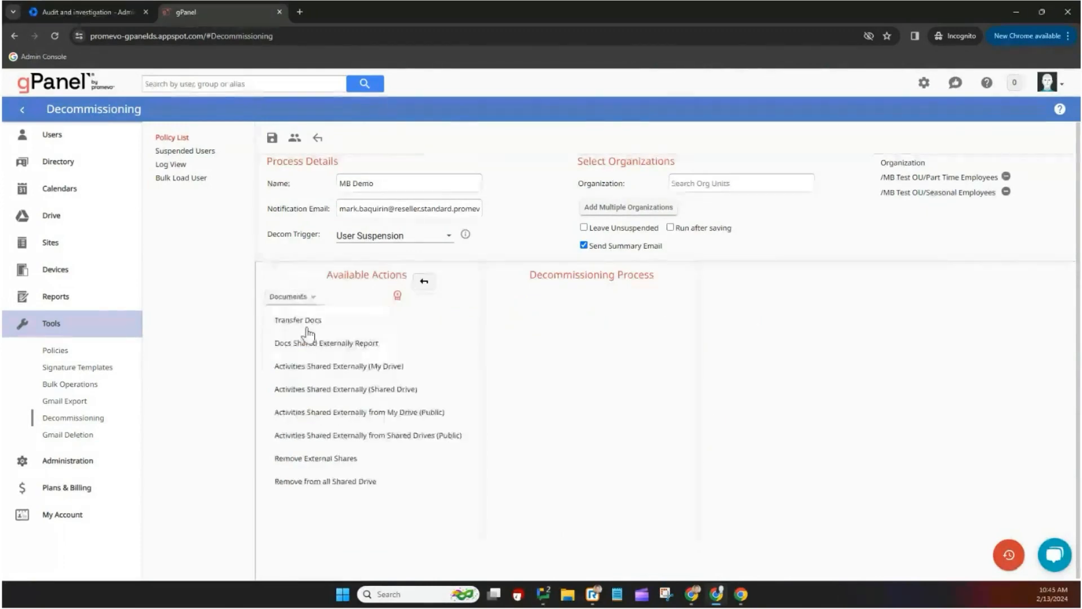
click(308, 332)
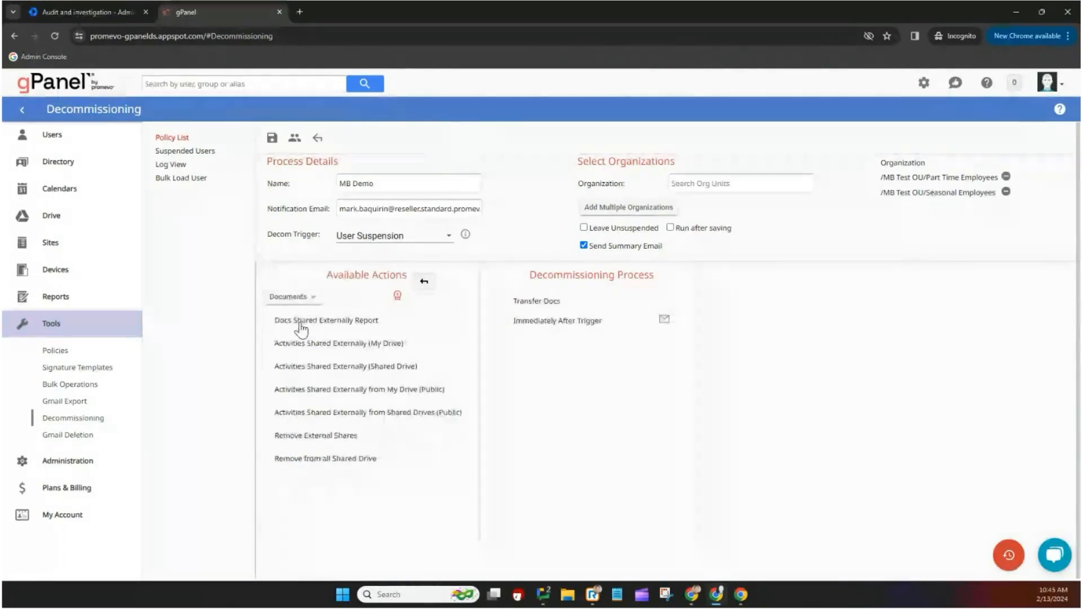
- Review the Transfer Docs settings, toggling the destination between Custom User and Manager
click(540, 322)
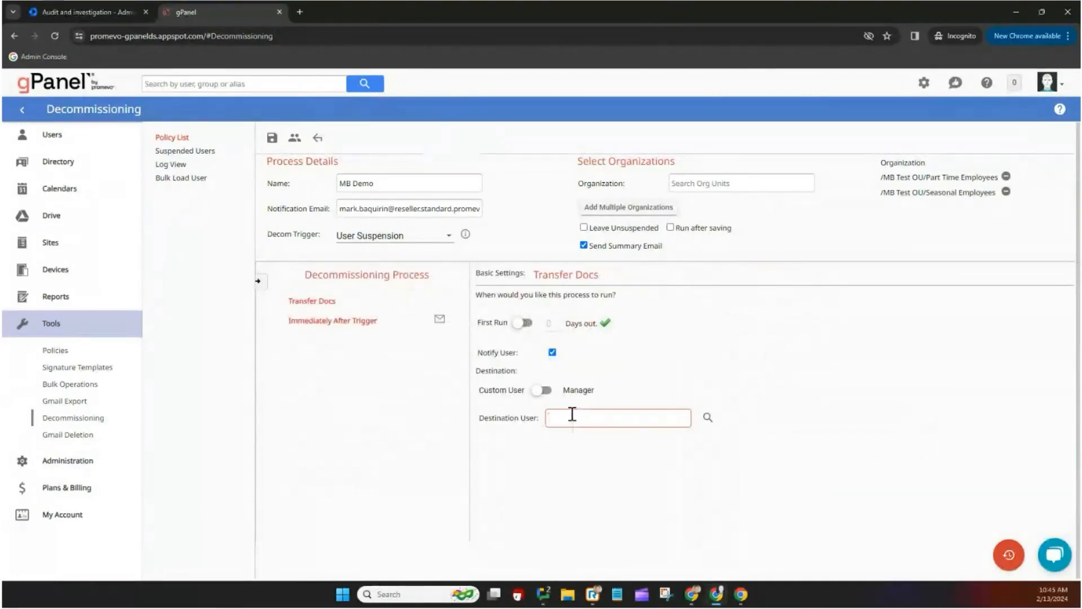
click(544, 394)
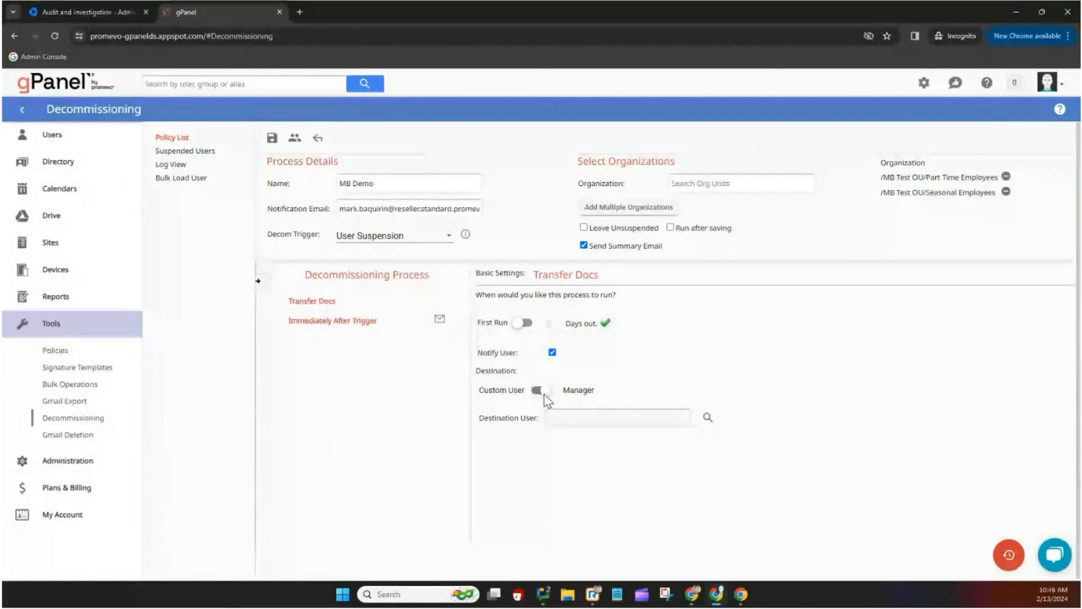
click(543, 394)
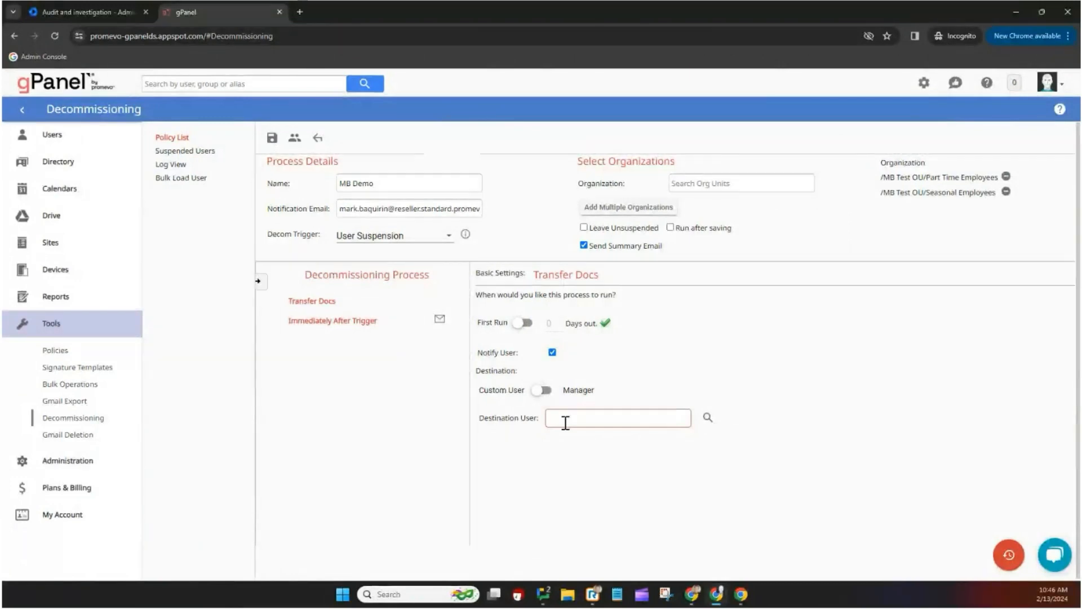
mouse_move(329, 320)
key(alt+Tab)
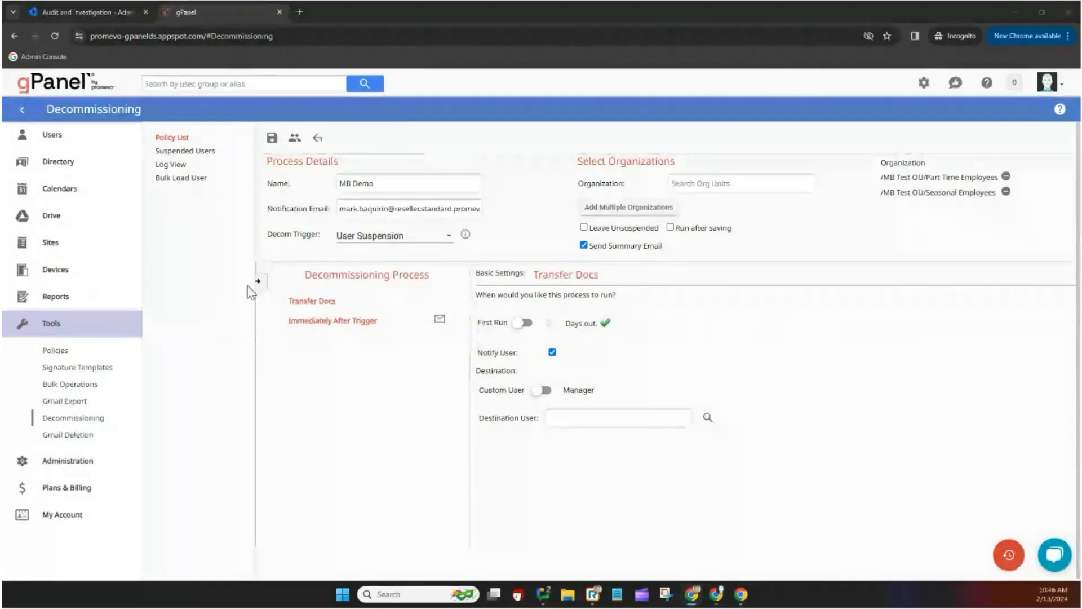
- Browse the Gmail and Mobile Management available actions lists
click(261, 283)
click(292, 297)
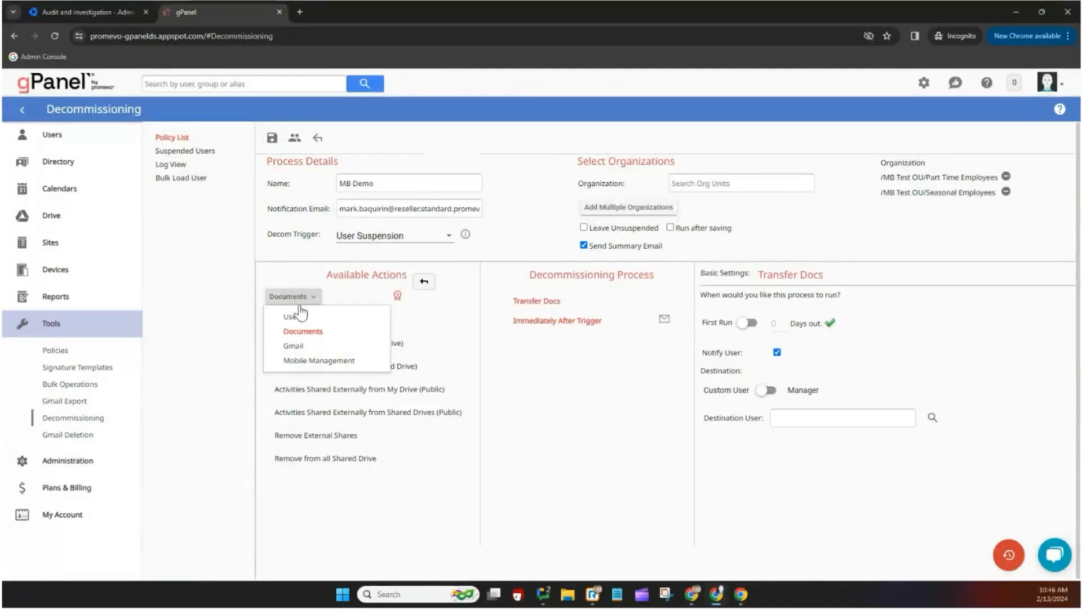
click(311, 346)
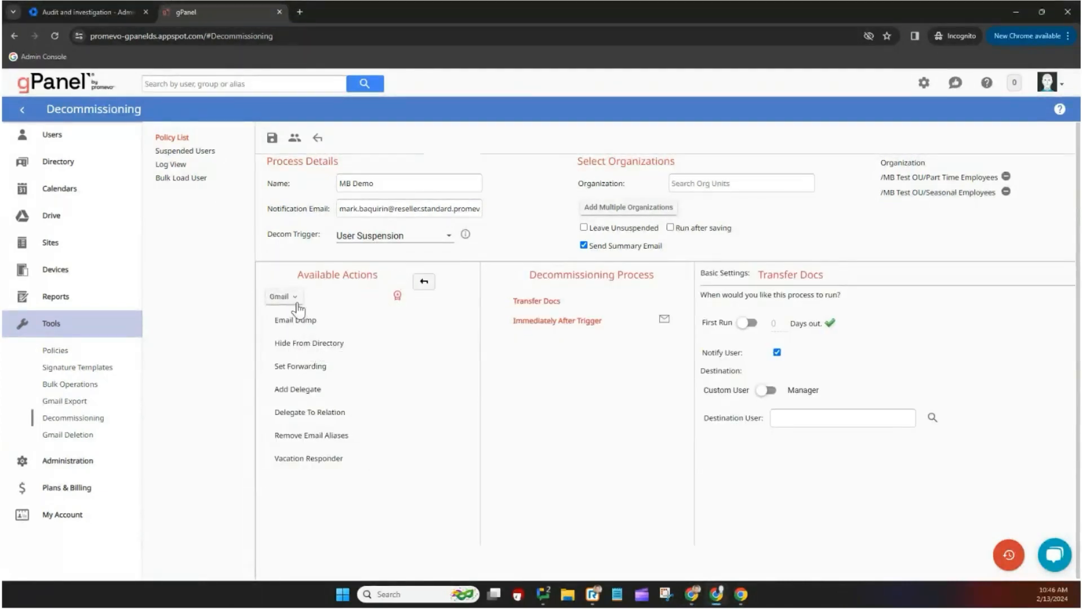
click(297, 304)
click(307, 360)
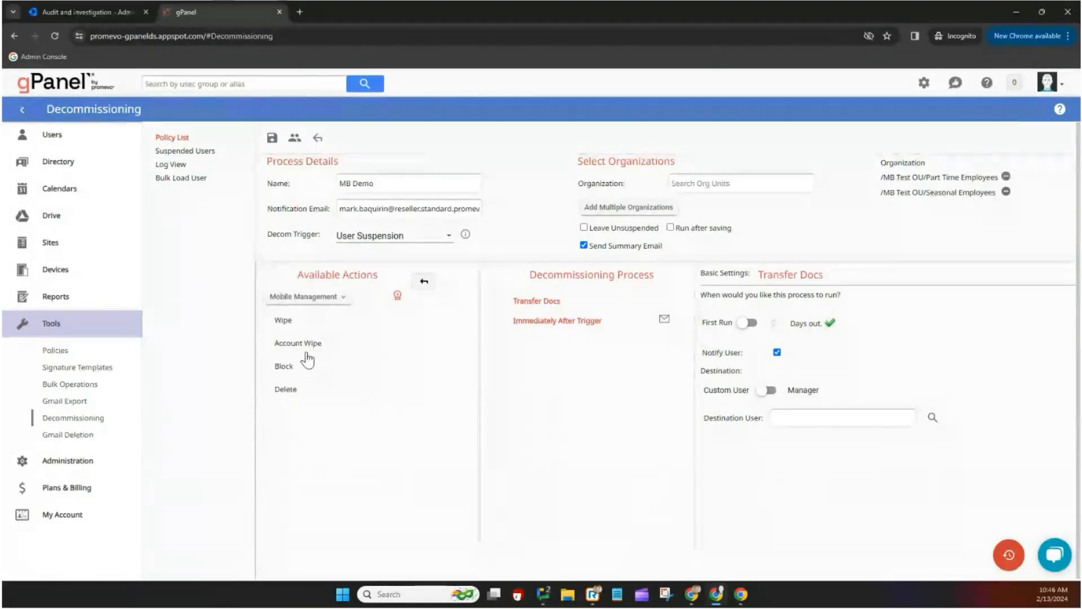